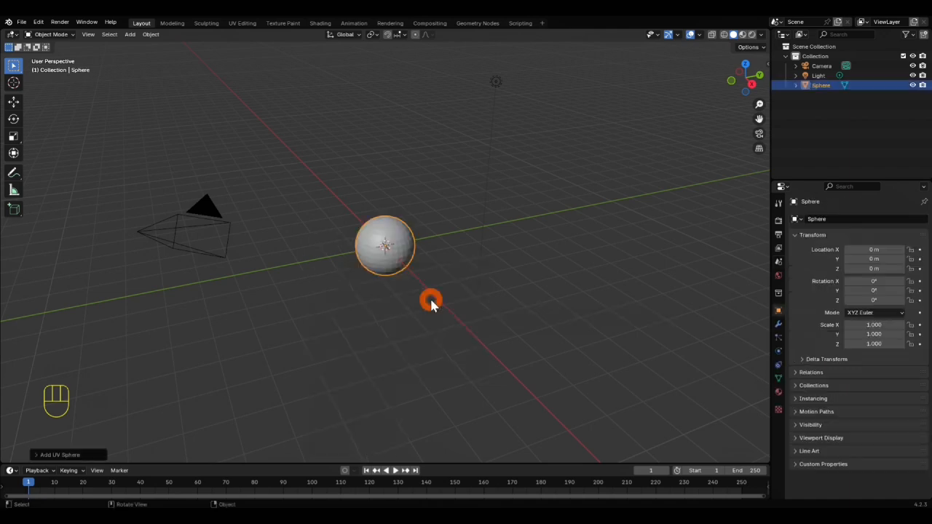
Move the whole sphere mesh up 1 m along Z in Edit Mode, working from the front view
{"action": "key", "text": "KP_1"}
{"action": "scroll", "coordinate": [430, 296], "scroll_direction": "up", "scroll_amount": 4}
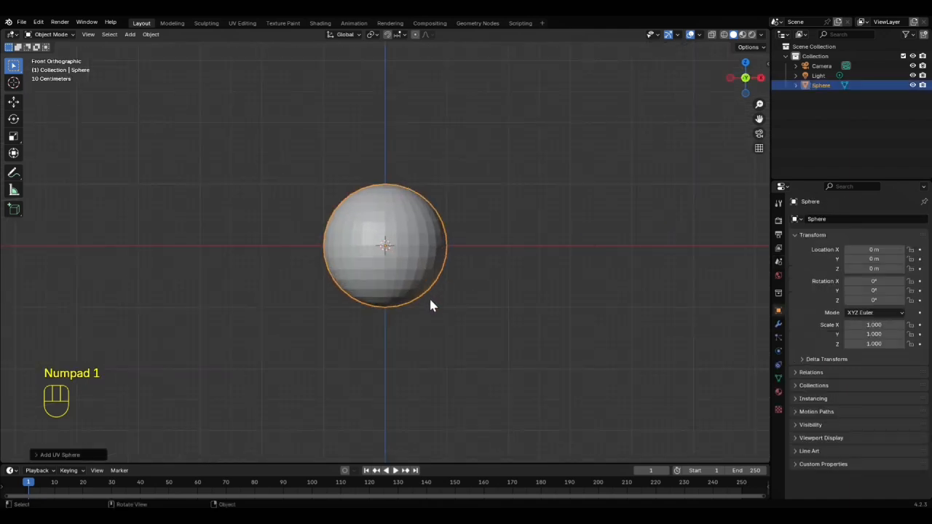
{"action": "key", "text": "Tab"}
{"action": "key", "text": "g"}
{"action": "key", "text": "z"}
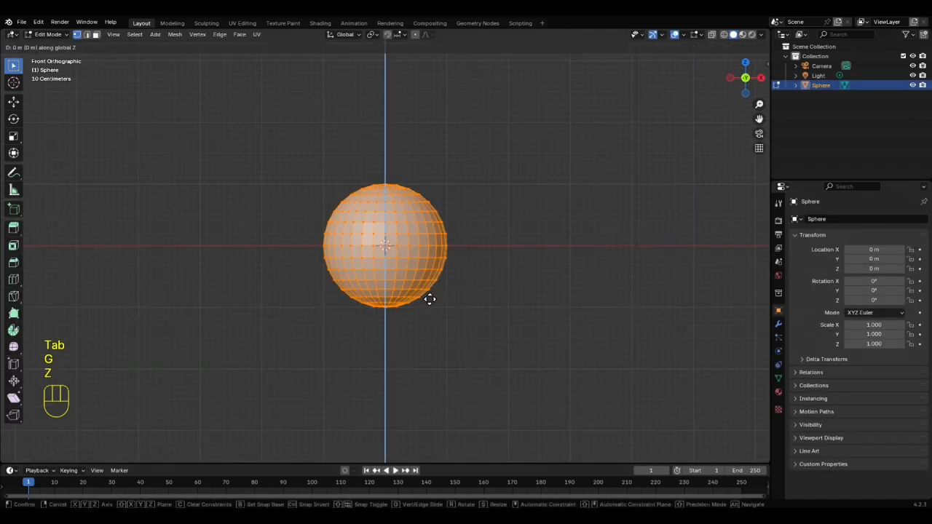
{"action": "key", "text": "1"}
{"action": "key", "text": "Return"}
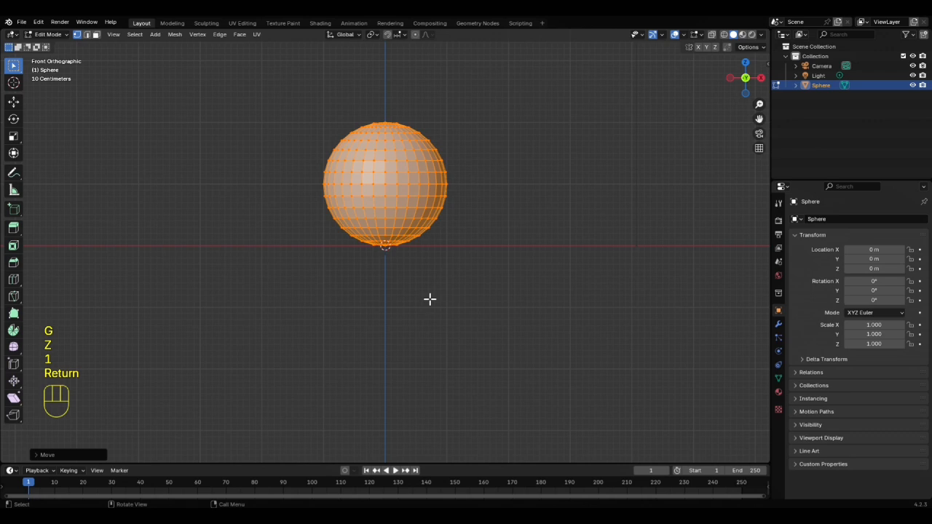
Delete the bottom rows of the sphere's vertices, front and back, using see-through solid shading
{"action": "left_click", "coordinate": [753, 35]}
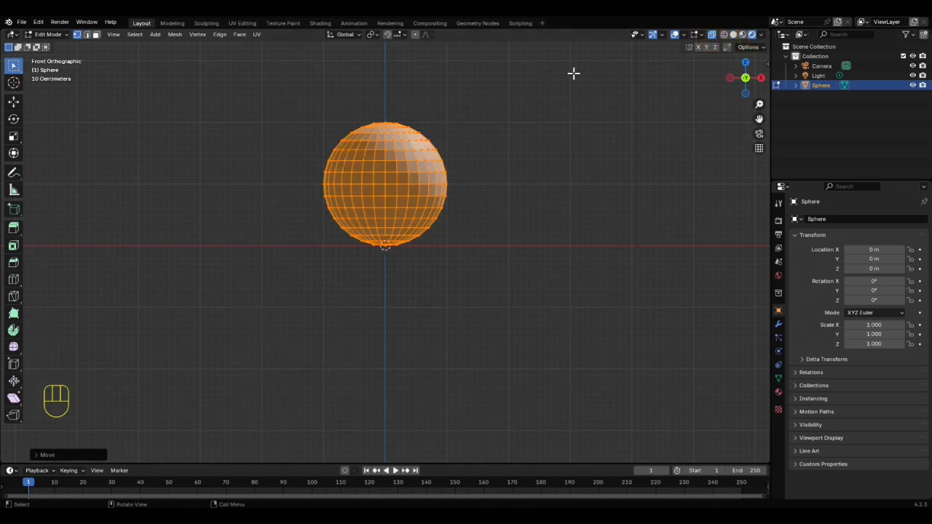
{"action": "left_click", "coordinate": [732, 35]}
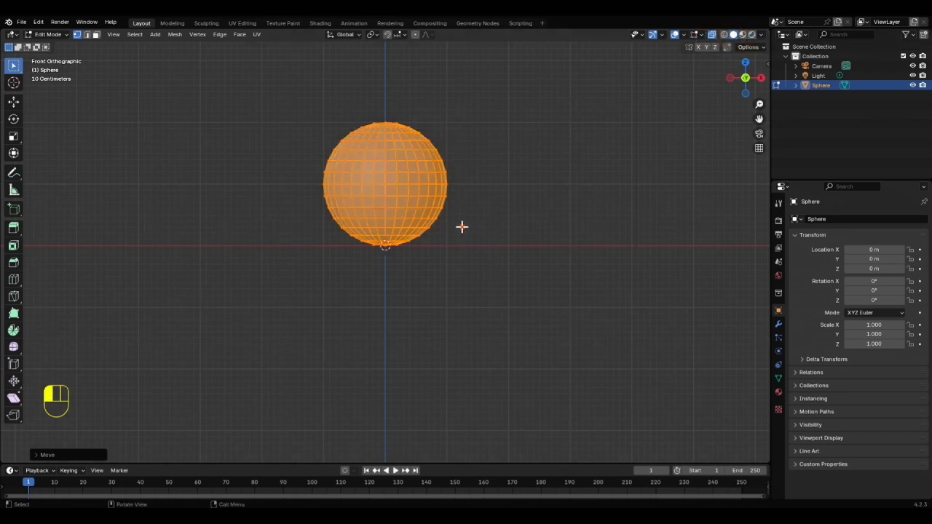
{"action": "left_click_drag", "start_coordinate": [462, 226], "coordinate": [311, 264]}
{"action": "key", "text": "x"}
{"action": "left_click", "coordinate": [312, 265]}
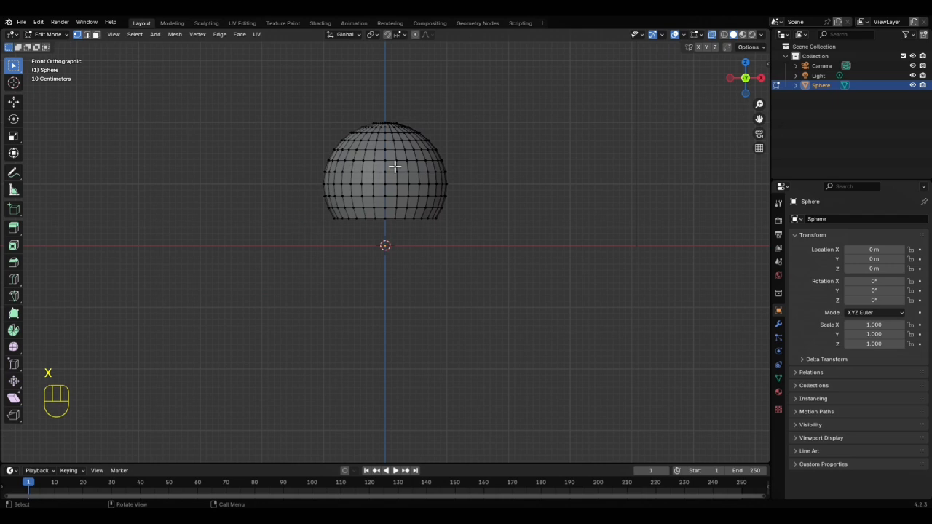
Duplicate the band of vertices just above the sphere's middle and move it down about 1.11 m along Z as the base
{"action": "left_click_drag", "start_coordinate": [462, 146], "coordinate": [311, 189]}
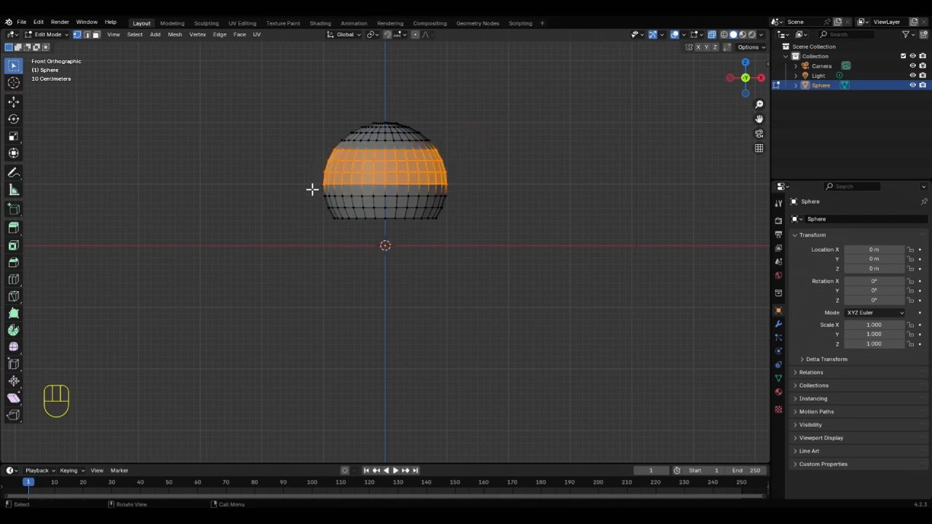
{"action": "key", "text": "shift+d"}
{"action": "key", "text": "z"}
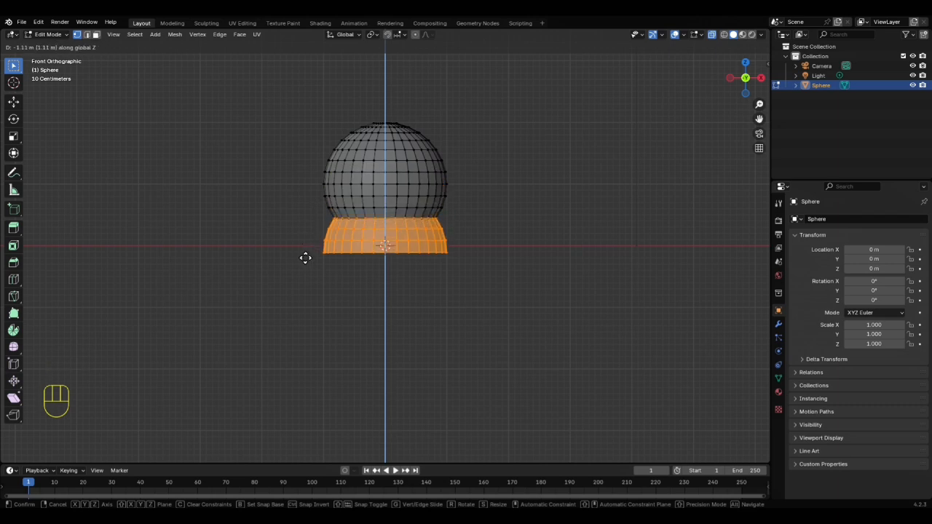
{"action": "left_click", "coordinate": [305, 258]}
Merge the base vertices by distance, adjusting the merge distance
{"action": "key", "text": "m"}
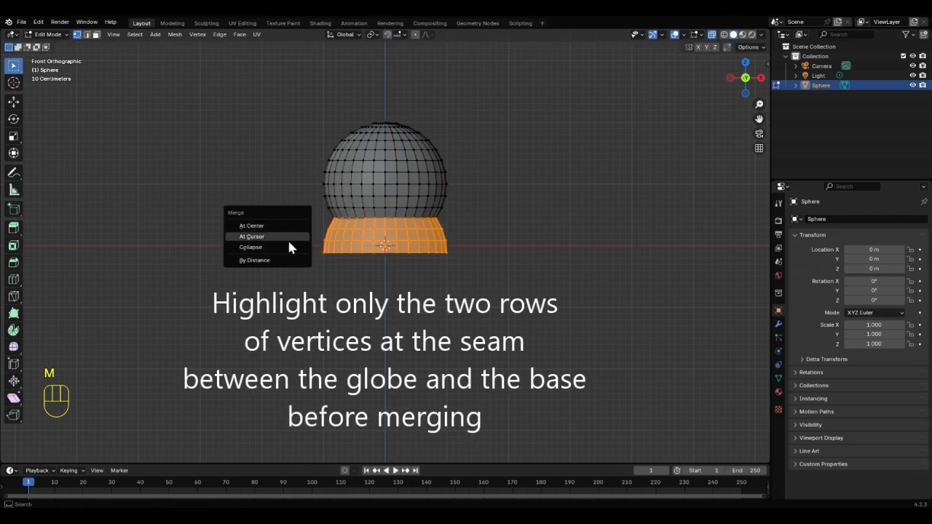
{"action": "left_click", "coordinate": [281, 261]}
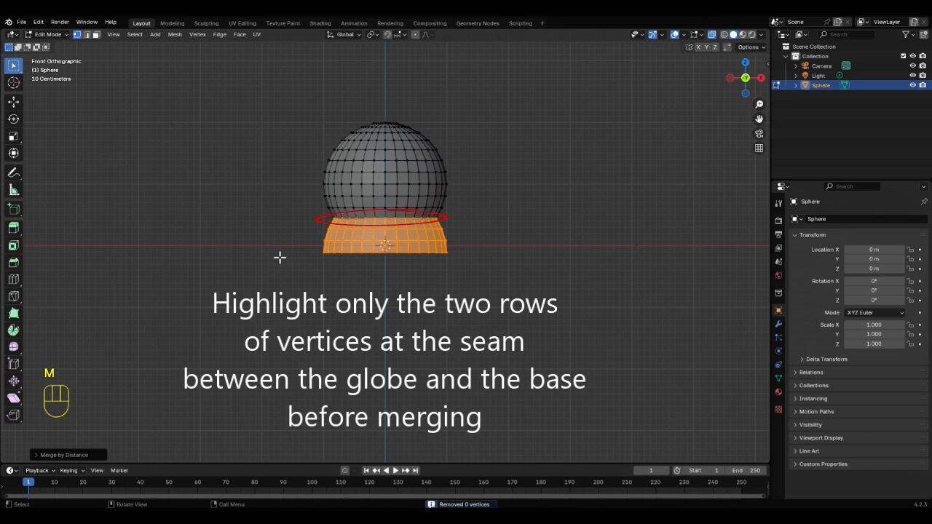
{"action": "left_click", "coordinate": [37, 455]}
{"action": "left_click", "coordinate": [102, 430]}
{"action": "key", "text": "Return"}
Extrude the edge loop at the seam between globe and base, and scale the new loop slightly inward
{"action": "scroll", "coordinate": [394, 339], "scroll_direction": "up", "scroll_amount": 5}
{"action": "middle_click_drag", "start_coordinate": [394, 340], "coordinate": [194, 281]}
{"action": "key", "text": "alt+a"}
{"action": "left_click", "coordinate": [199, 284], "text": "alt"}
{"action": "middle_click_drag", "start_coordinate": [299, 393], "coordinate": [514, 356]}
{"action": "key", "text": "e"}
{"action": "right_click", "coordinate": [510, 354]}
{"action": "key", "text": "s"}
{"action": "left_click", "coordinate": [500, 349]}
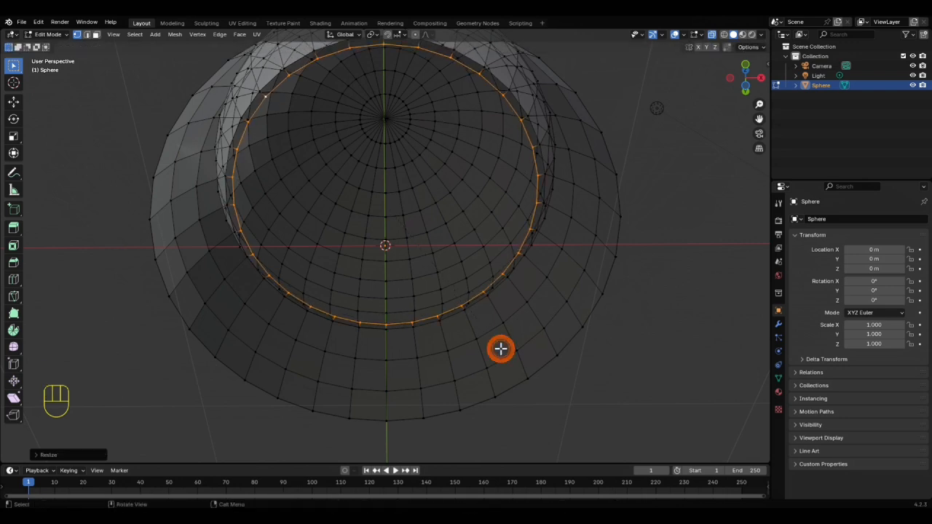
Grid-fill the inner seam loop and separate the filled faces into their own object
{"action": "left_click", "coordinate": [240, 35]}
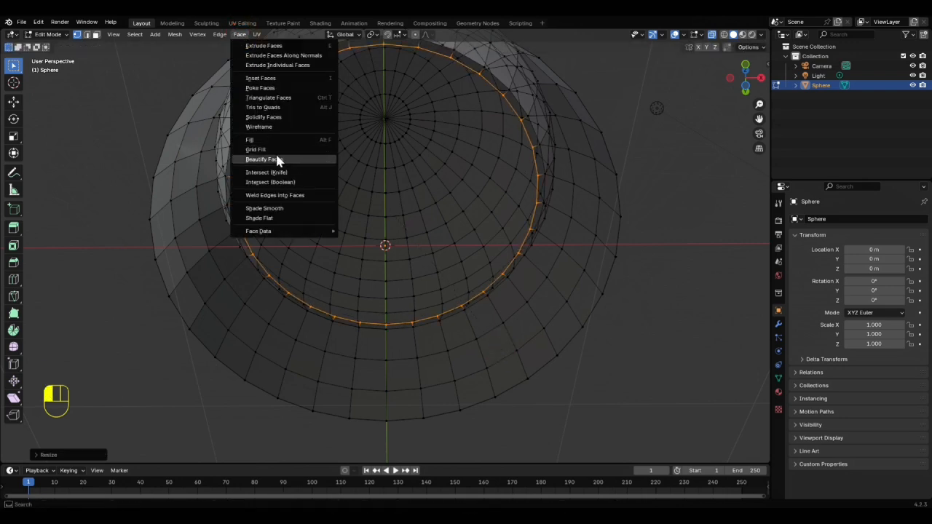
{"action": "left_click", "coordinate": [256, 149]}
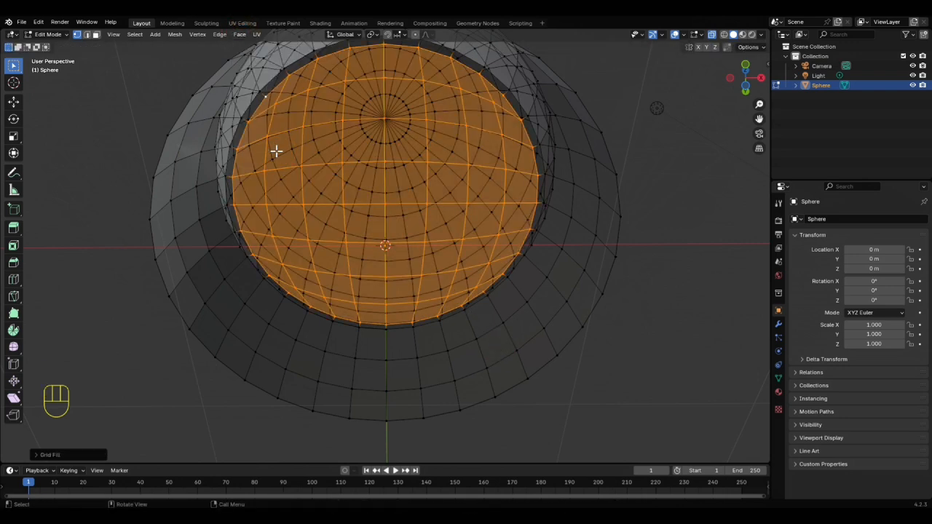
{"action": "key", "text": "p"}
{"action": "left_click", "coordinate": [304, 200]}
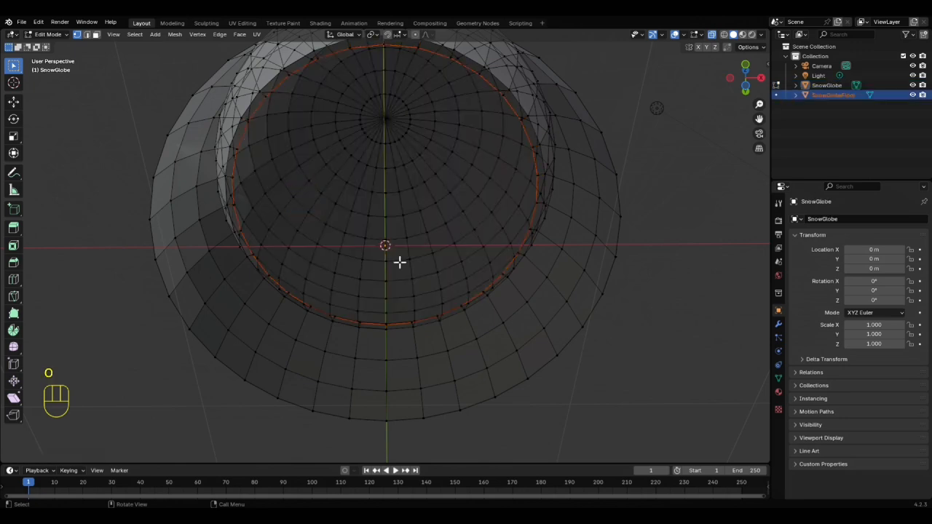
Bevel the base's upper edge loop into a narrow band and extrude its faces slightly inward along their normals
{"action": "middle_click_drag", "start_coordinate": [400, 262], "coordinate": [411, 340]}
{"action": "scroll", "coordinate": [404, 370], "scroll_direction": "down", "scroll_amount": 2}
{"action": "left_click", "coordinate": [378, 250], "text": "alt"}
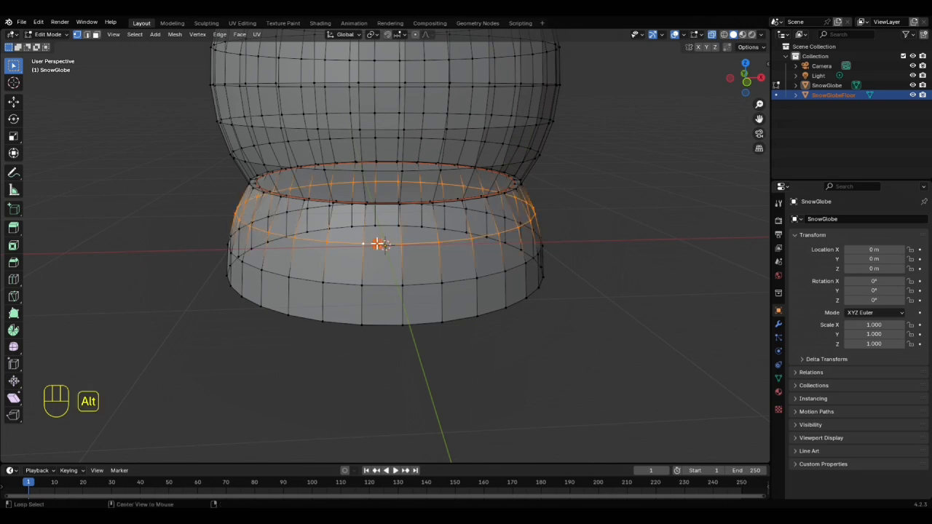
{"action": "key", "text": "ctrl+b"}
{"action": "left_click", "coordinate": [526, 355]}
{"action": "left_click", "coordinate": [241, 35]}
{"action": "left_click", "coordinate": [279, 58]}
{"action": "left_click", "coordinate": [308, 283]}
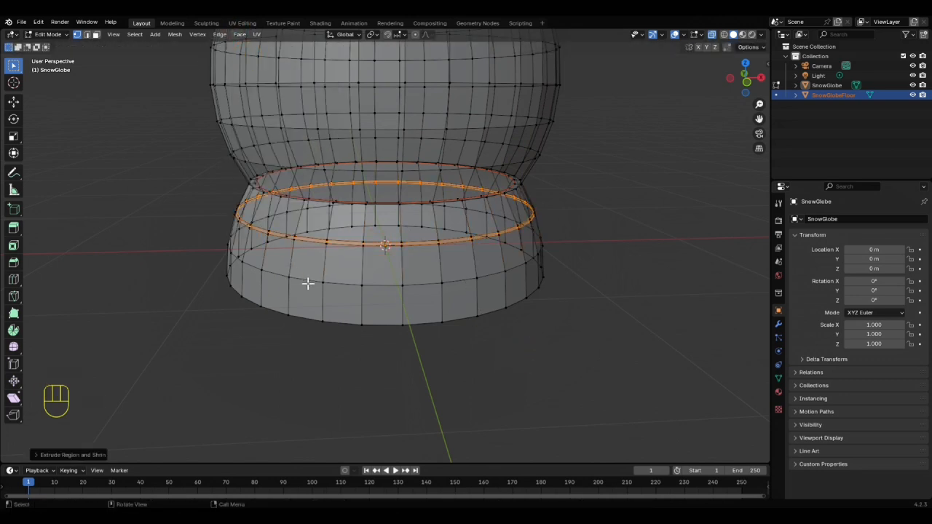
Bevel the base's lower edge loop into a narrow band and extrude its faces inward along normals to form a second groove
{"action": "left_click", "coordinate": [309, 281], "text": "alt"}
{"action": "key", "text": "ctrl+b"}
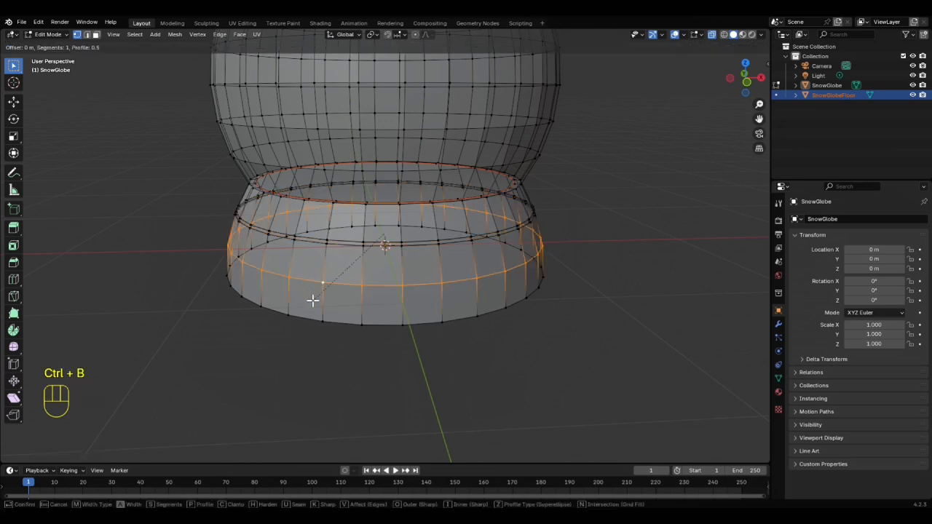
{"action": "left_click", "coordinate": [308, 304]}
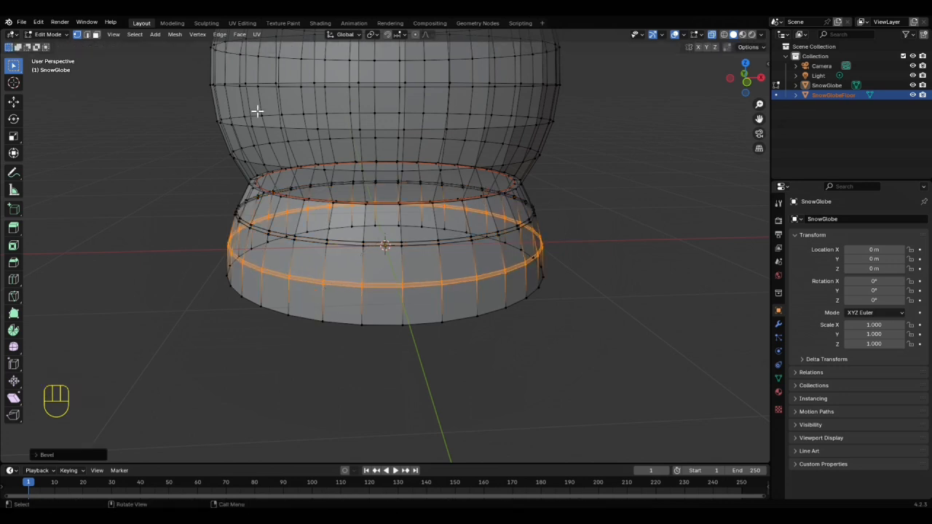
{"action": "left_click", "coordinate": [241, 37]}
{"action": "left_click", "coordinate": [239, 60]}
{"action": "left_click", "coordinate": [247, 56]}
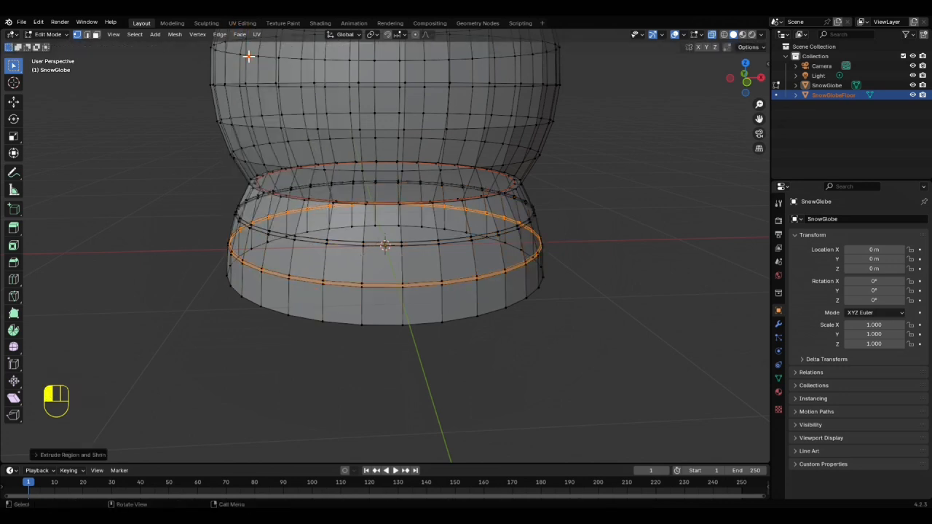
Scale the bottom edge loop of the base slightly outward
{"action": "left_click", "coordinate": [383, 327], "text": "alt"}
{"action": "key", "text": "s"}
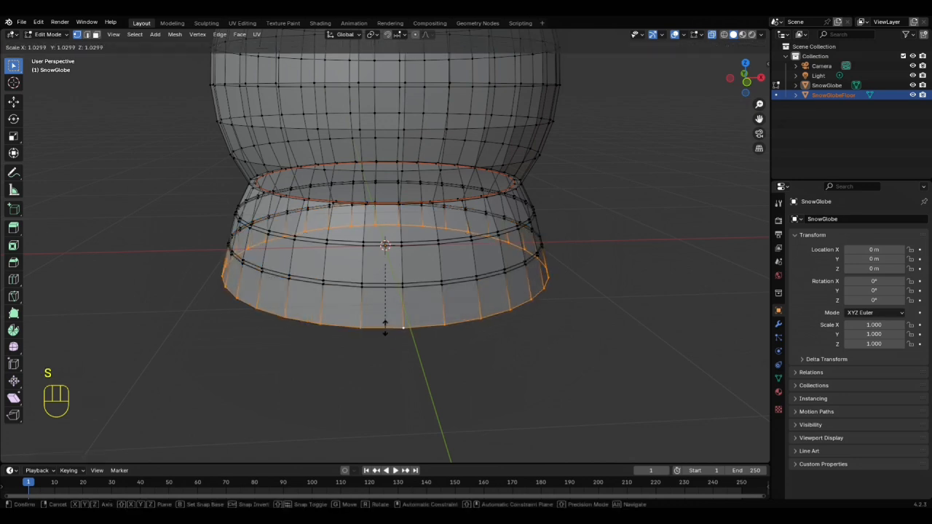
{"action": "left_click", "coordinate": [384, 328]}
Add an edge loop between the two grooves of the base and adjust its scale slightly
{"action": "key", "text": "ctrl+r"}
{"action": "left_click", "coordinate": [379, 268]}
{"action": "left_click", "coordinate": [372, 266]}
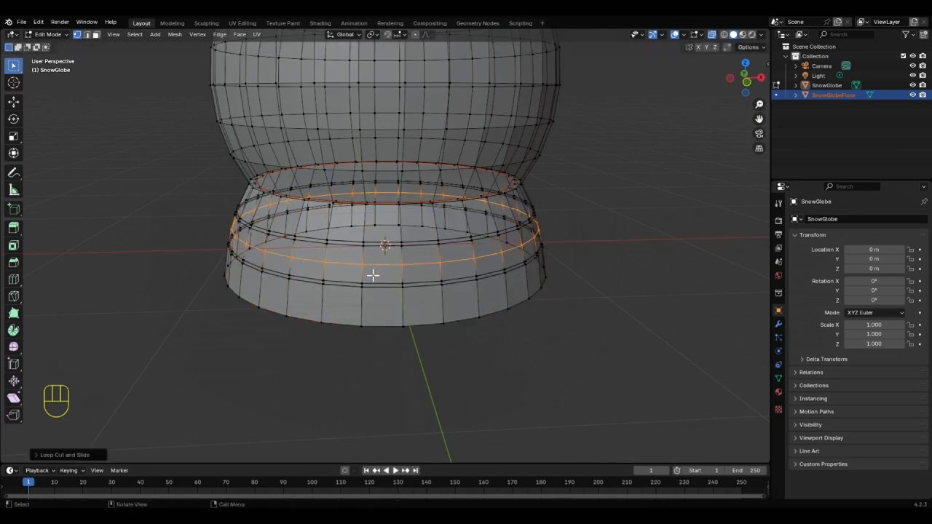
{"action": "key", "text": "s"}
{"action": "left_click", "coordinate": [375, 309]}
Add an edge loop between the seam and the upper groove, and scale it outward to about 1.016
{"action": "key", "text": "ctrl+r"}
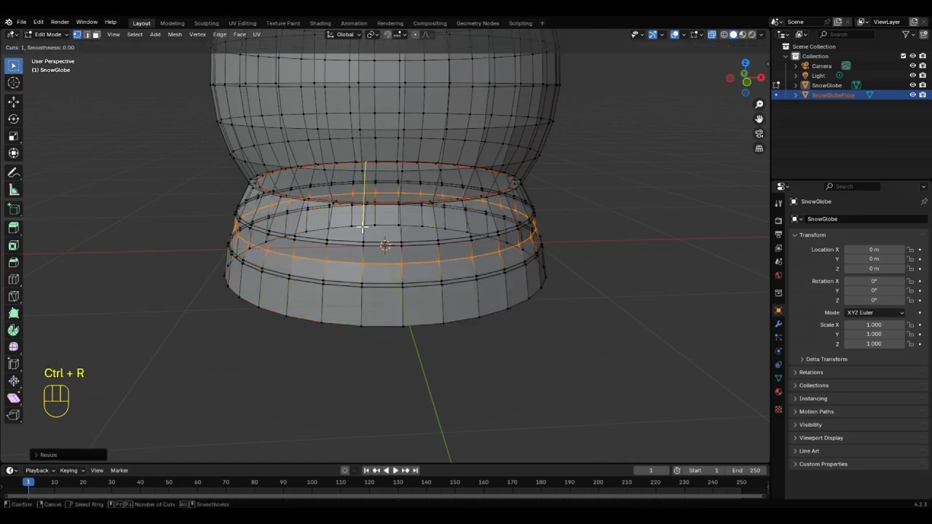
{"action": "left_click", "coordinate": [362, 227]}
{"action": "left_click", "coordinate": [361, 226]}
{"action": "key", "text": "s"}
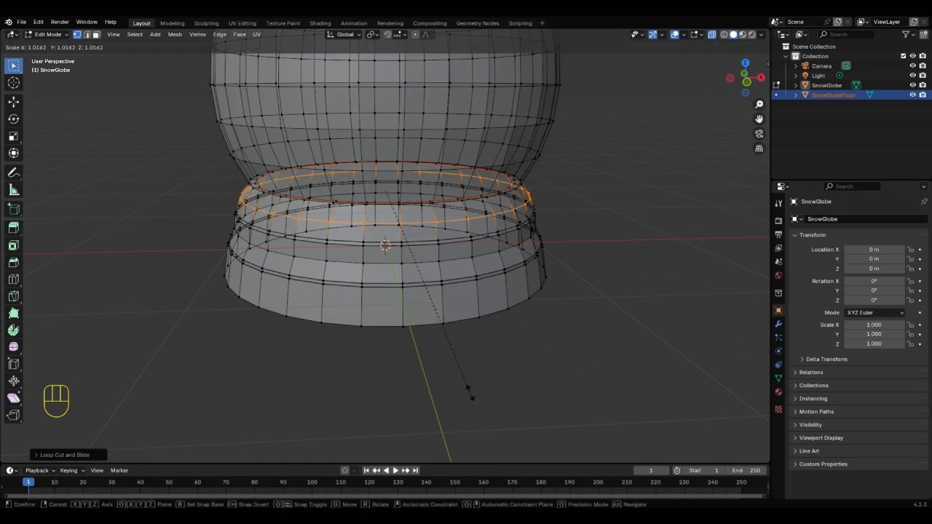
{"action": "left_click", "coordinate": [469, 393]}
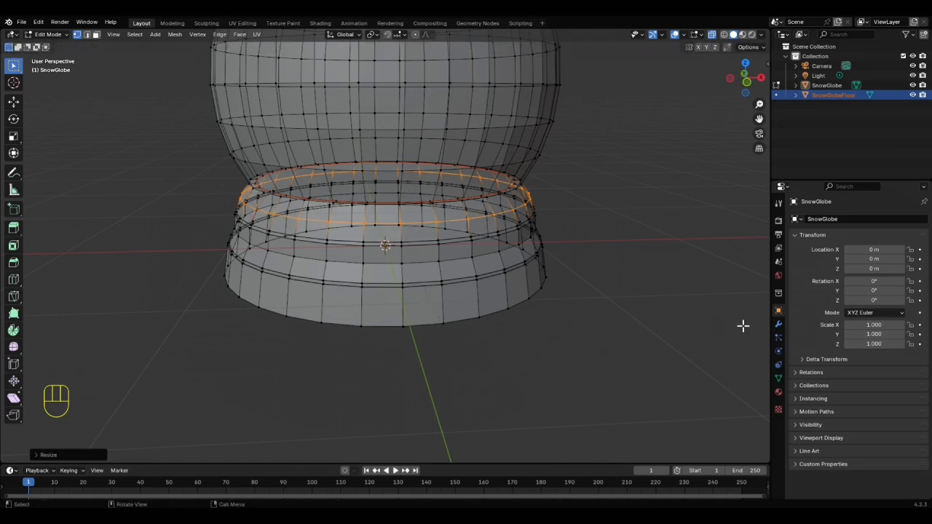
Add a Subdivision Surface modifier to the snow globe with viewport and render levels of 3
{"action": "left_click", "coordinate": [779, 324]}
{"action": "left_click", "coordinate": [837, 219]}
{"action": "type", "text": "sub"}
{"action": "key", "text": "Return"}
{"action": "left_click", "coordinate": [910, 261]}
{"action": "left_click", "coordinate": [911, 262]}
{"action": "left_click", "coordinate": [911, 271]}
{"action": "key", "text": "Tab"}
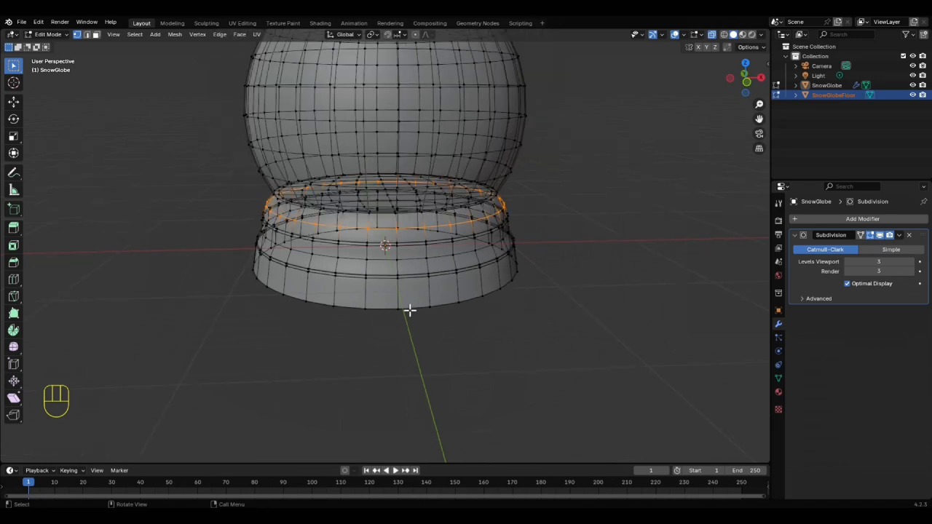
Split the 3D viewport into two side-by-side areas and turn the second one into a Shader Editor
{"action": "middle_click_drag", "start_coordinate": [490, 346], "coordinate": [358, 431], "text": "shift"}
{"action": "left_click_drag", "start_coordinate": [769, 29], "coordinate": [407, 80]}
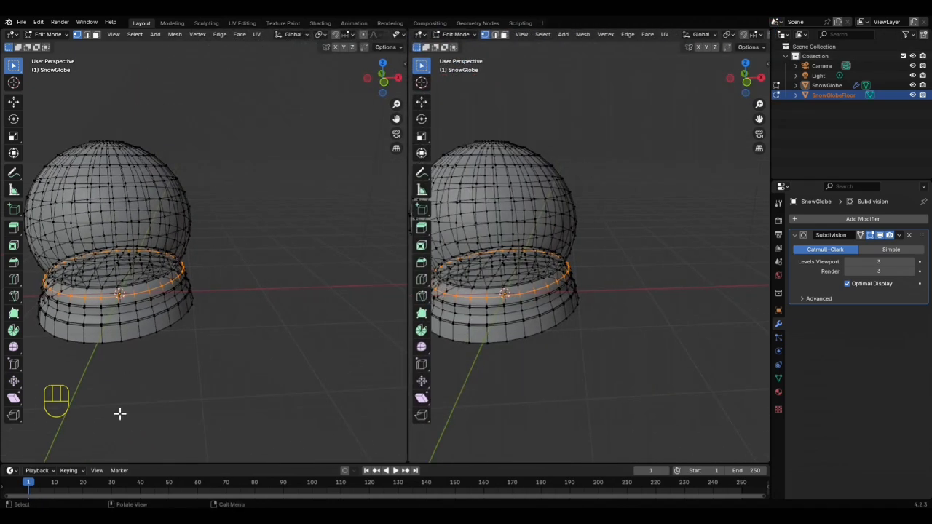
{"action": "middle_click_drag", "start_coordinate": [114, 441], "coordinate": [208, 398], "text": "shift"}
{"action": "scroll", "coordinate": [358, 350], "scroll_direction": "up", "scroll_amount": 3}
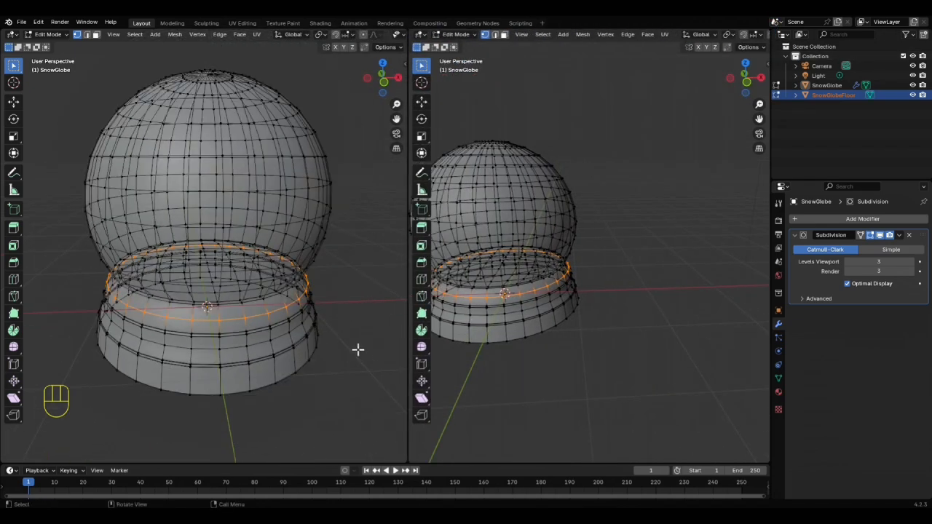
{"action": "left_click", "coordinate": [421, 35]}
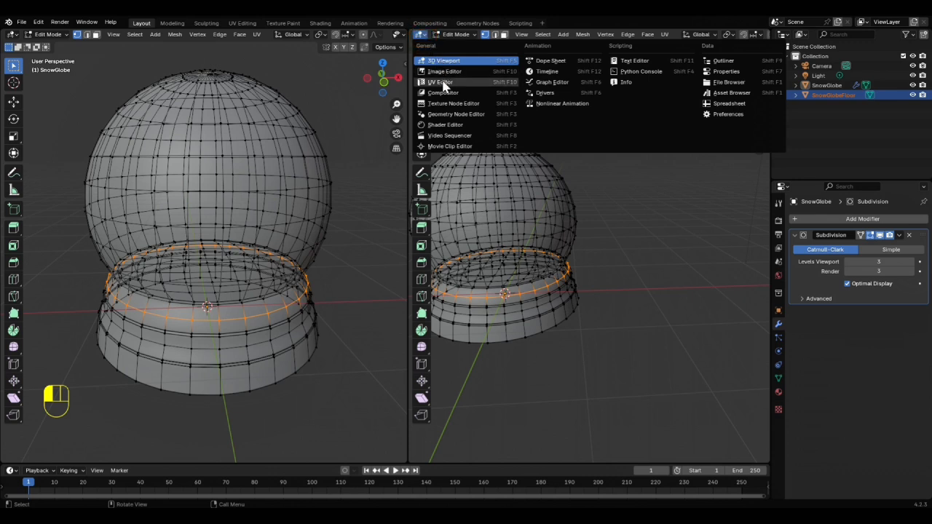
{"action": "left_click", "coordinate": [444, 125]}
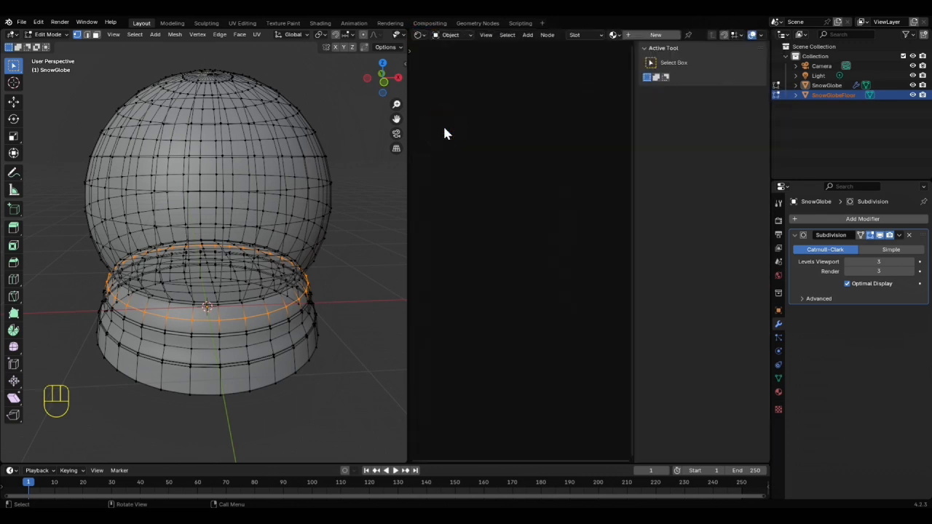
Create a new material named Glass for the snow globe
{"action": "key", "text": "n"}
{"action": "left_click", "coordinate": [651, 35]}
{"action": "left_click", "coordinate": [698, 35]}
{"action": "type", "text": "S"}
{"action": "key", "text": "BackSpace"}
{"action": "key", "text": "BackSpace"}
{"action": "type", "text": "Glass"}
{"action": "key", "text": "Return"}
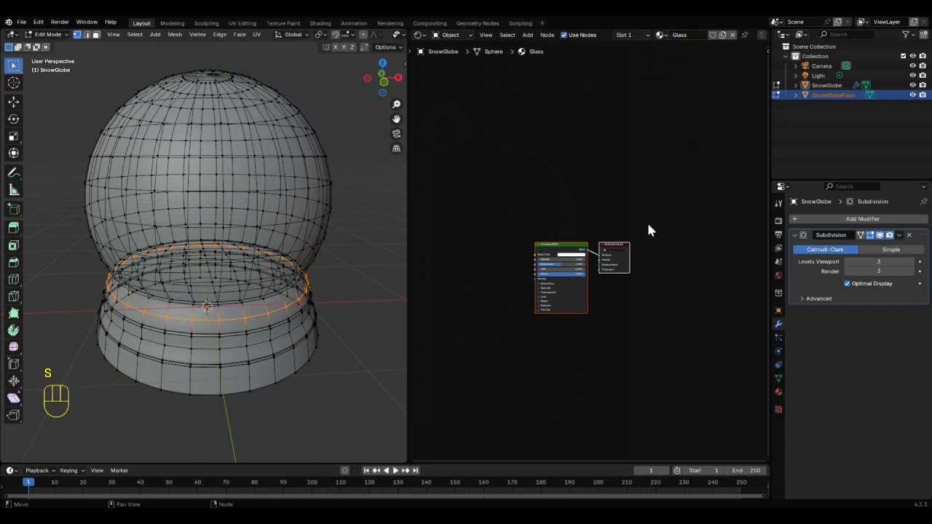
Set the Glass shader's roughness to 0, IOR to 1.0, transmission weight to 1.0 and coat weight to about 0.909
{"action": "scroll", "coordinate": [589, 255], "scroll_direction": "up", "scroll_amount": 6}
{"action": "left_click_drag", "start_coordinate": [514, 230], "coordinate": [440, 245]}
{"action": "left_click", "coordinate": [442, 320]}
{"action": "left_click_drag", "start_coordinate": [445, 338], "coordinate": [592, 338]}
{"action": "left_click", "coordinate": [441, 355]}
{"action": "left_click_drag", "start_coordinate": [445, 373], "coordinate": [559, 373]}
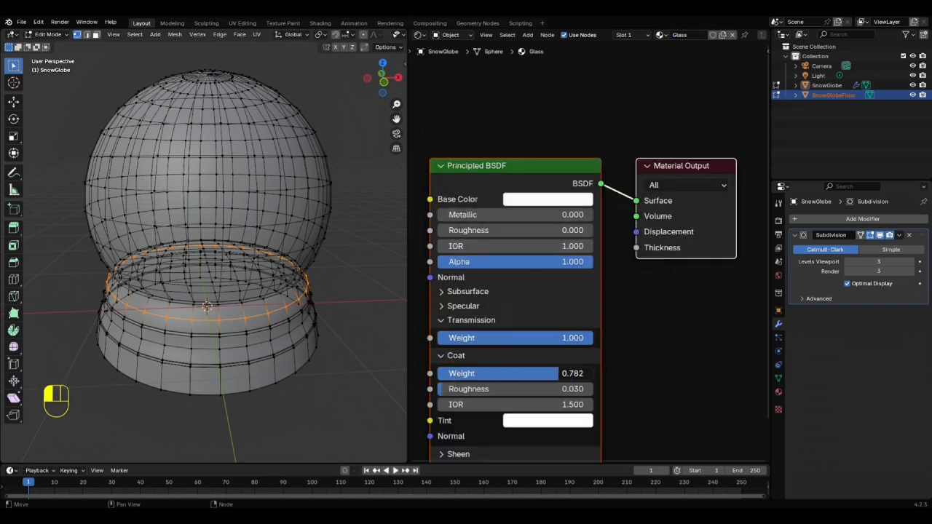
Enable raytracing for the EEVEE render engine and switch the viewport to rendered shading
{"action": "left_click", "coordinate": [779, 392]}
{"action": "scroll", "coordinate": [825, 396], "scroll_direction": "down", "scroll_amount": 10}
{"action": "left_click", "coordinate": [779, 220]}
{"action": "left_click", "coordinate": [802, 362]}
{"action": "scroll", "coordinate": [345, 35], "scroll_direction": "down", "scroll_amount": 5}
{"action": "left_click", "coordinate": [390, 35]}
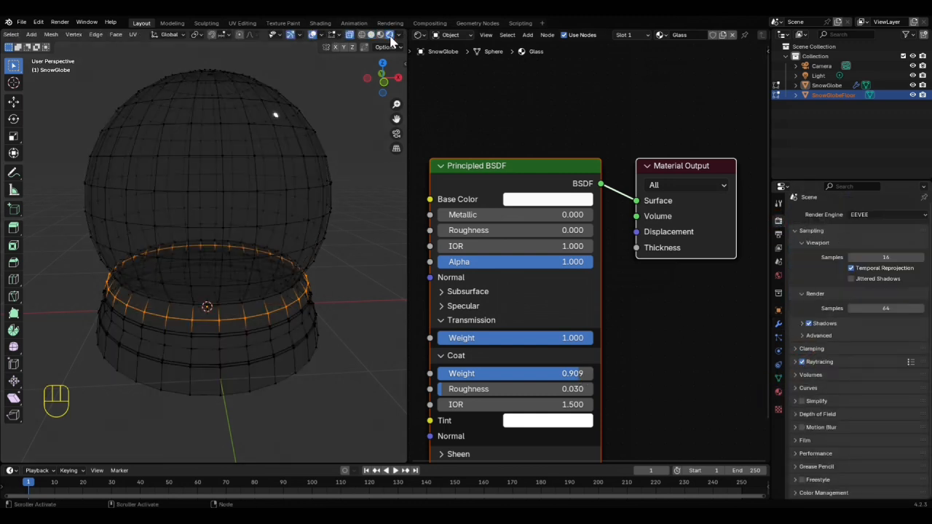
Add a second material slot to the snow globe with a new material named GlobeBase
{"action": "left_click", "coordinate": [648, 35]}
{"action": "left_click", "coordinate": [656, 66]}
{"action": "left_click", "coordinate": [663, 35]}
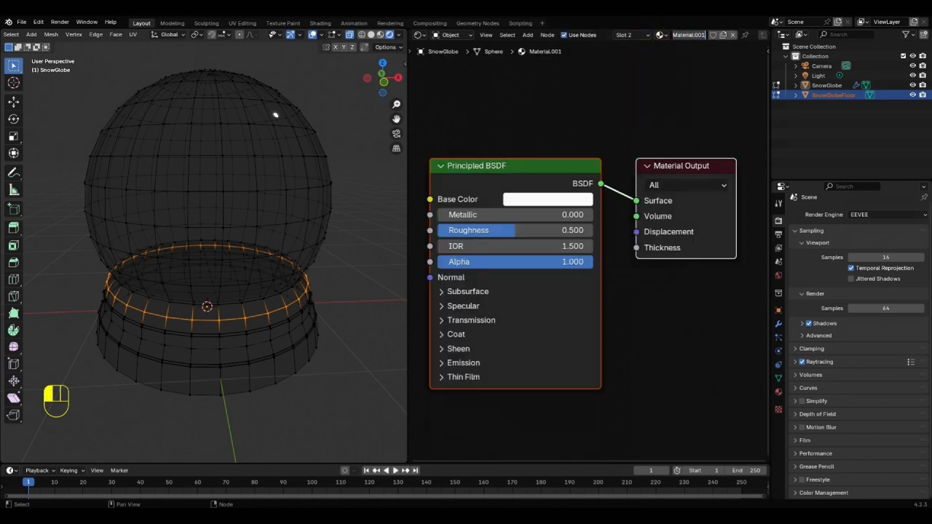
{"action": "type", "text": "GlobeBase"}
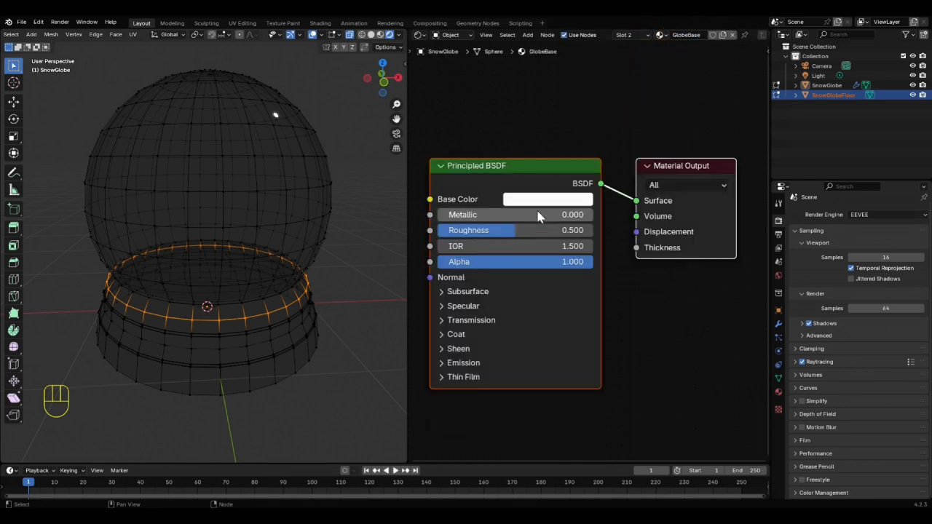
Set the GlobeBase material's base color to a dark orange-brown
{"action": "left_click", "coordinate": [540, 201]}
{"action": "left_click", "coordinate": [556, 317]}
{"action": "left_click_drag", "start_coordinate": [646, 222], "coordinate": [646, 277]}
{"action": "left_click", "coordinate": [687, 298]}
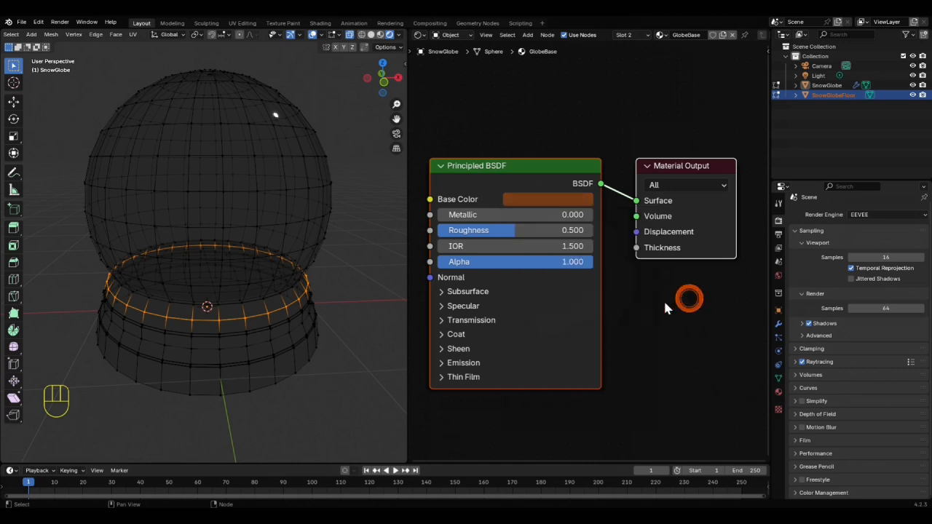
Set the GlobeBase material's metallic to 1.000 and assign it to the faces of the snow globe's base
{"action": "left_click_drag", "start_coordinate": [439, 215], "coordinate": [584, 215]}
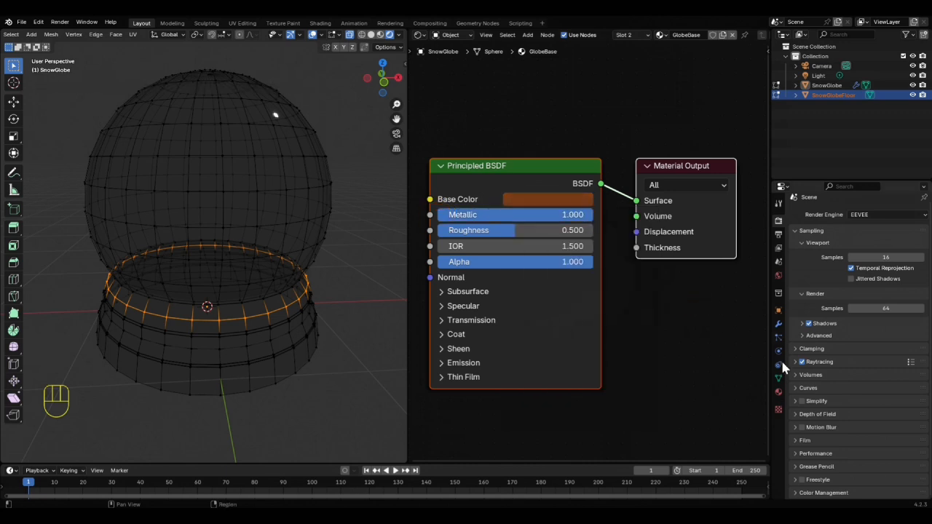
{"action": "left_click", "coordinate": [778, 391]}
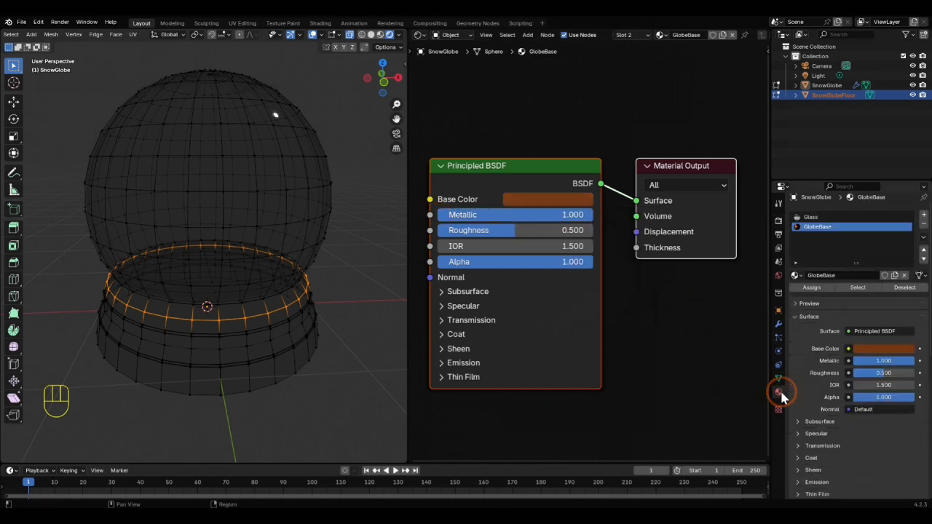
{"action": "left_click", "coordinate": [231, 394], "text": "alt"}
{"action": "key", "text": "ctrl+KP_Add"}
{"action": "key", "text": "ctrl+KP_Add"}
{"action": "key", "text": "ctrl+KP_Add"}
{"action": "key", "text": "ctrl+KP_Add"}
{"action": "key", "text": "ctrl+KP_Add"}
{"action": "key", "text": "ctrl+KP_Add"}
{"action": "key", "text": "ctrl+KP_Add"}
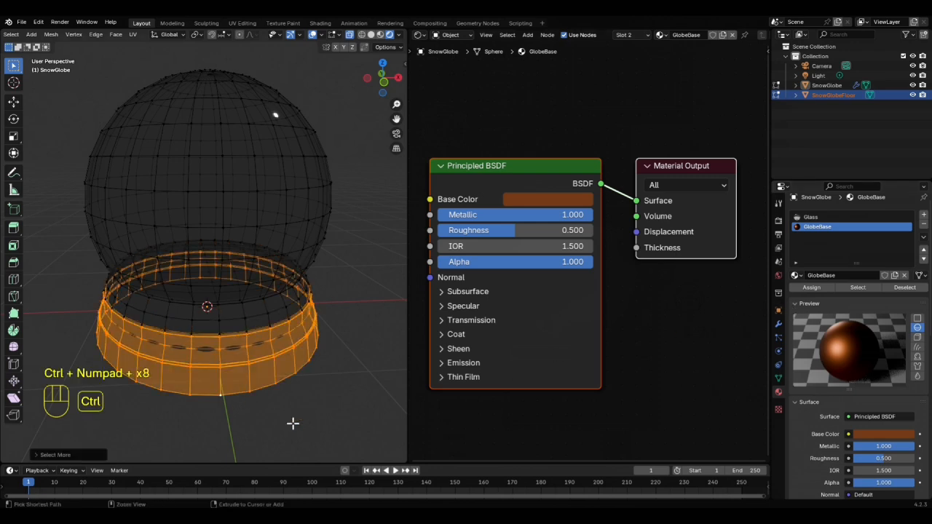
{"action": "key", "text": "ctrl+KP_Add"}
{"action": "key", "text": "ctrl+KP_Add"}
{"action": "key", "text": "ctrl+KP_Add"}
{"action": "key", "text": "ctrl+KP_Add"}
Fill the open loop at the underside of the globe's base with a face
{"action": "middle_click_drag", "start_coordinate": [351, 268], "coordinate": [316, 326]}
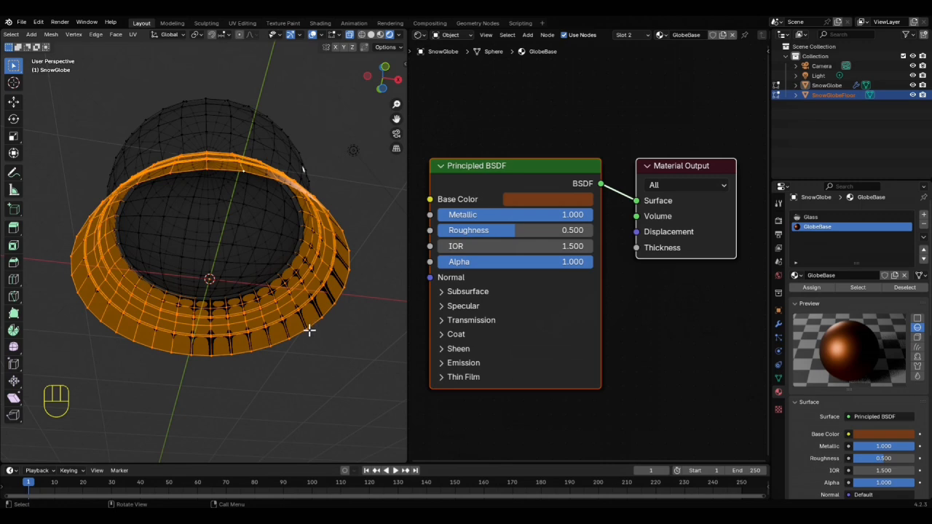
{"action": "left_click", "coordinate": [310, 331], "text": "alt"}
{"action": "key", "text": "f"}
{"action": "middle_click_drag", "start_coordinate": [308, 329], "coordinate": [333, 410]}
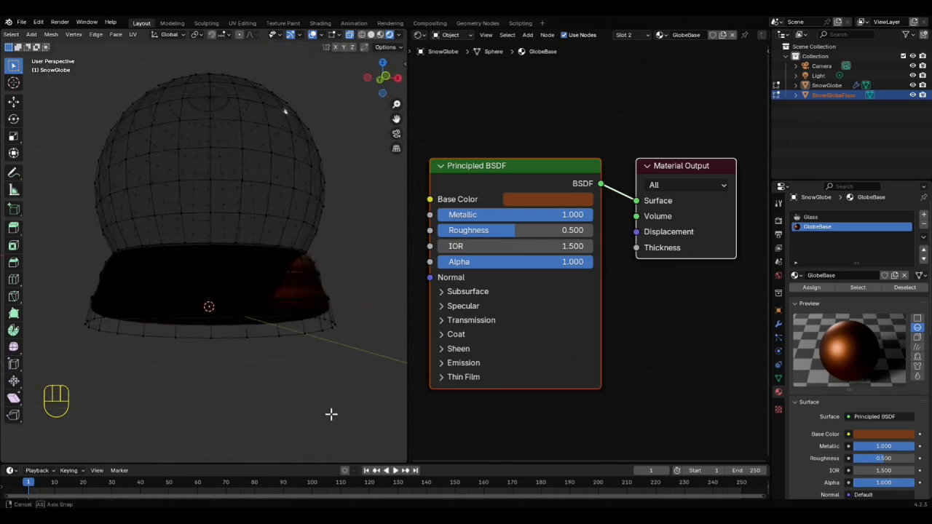
Add an edge loop close to the bottom rim of the base and return to Object Mode
{"action": "key", "text": "ctrl+r"}
{"action": "left_click", "coordinate": [248, 313]}
{"action": "left_click", "coordinate": [254, 334]}
{"action": "middle_click_drag", "start_coordinate": [254, 334], "coordinate": [284, 380]}
{"action": "key", "text": "Tab"}
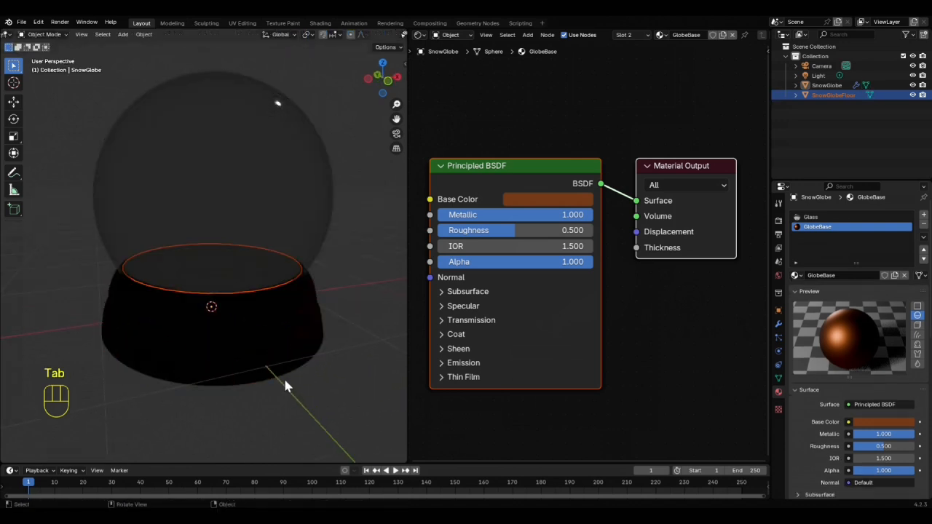
Select SnowGlobeFloor and enable the Real Snow add-on in the preferences
{"action": "left_click", "coordinate": [832, 95]}
{"action": "left_click", "coordinate": [38, 22]}
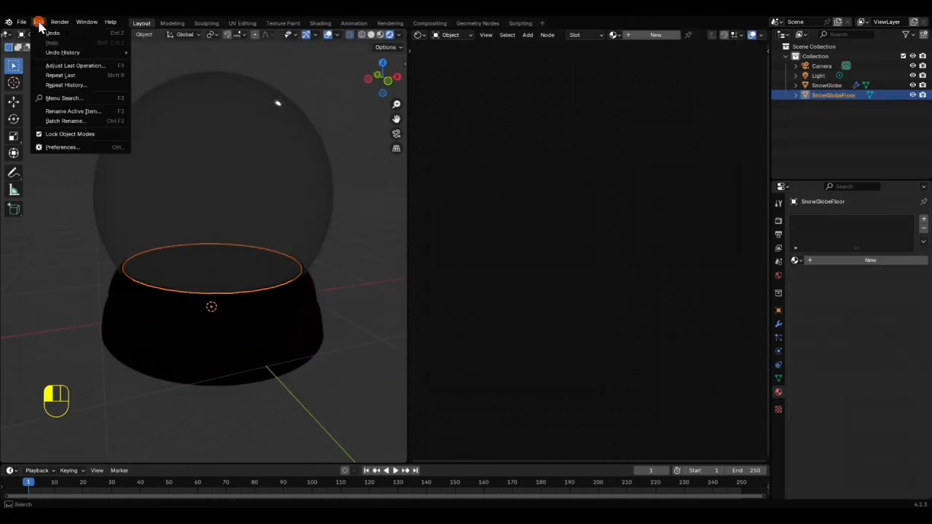
{"action": "left_click", "coordinate": [68, 154]}
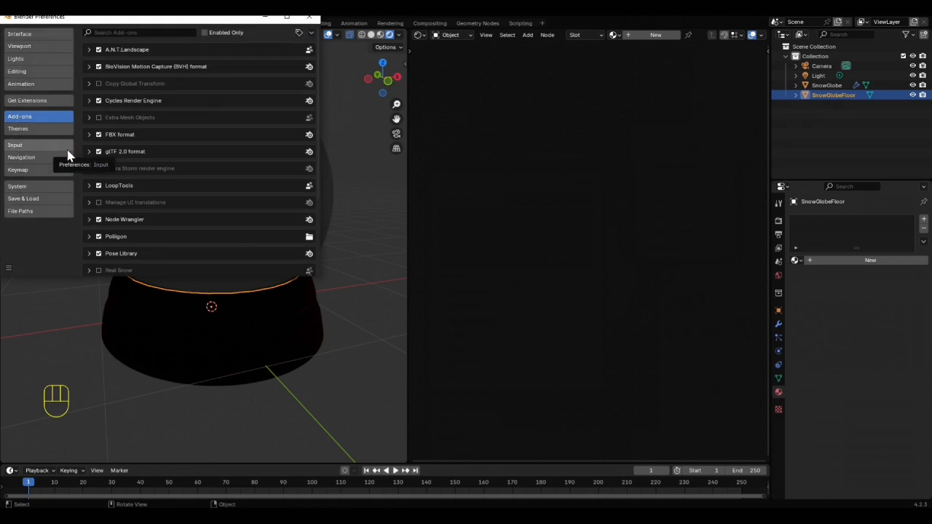
{"action": "left_click", "coordinate": [99, 270]}
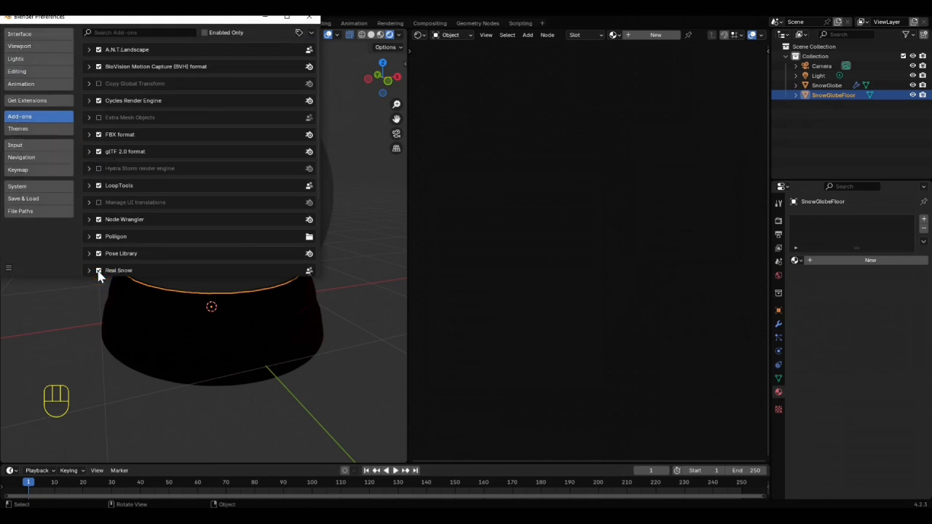
{"action": "left_click", "coordinate": [310, 18]}
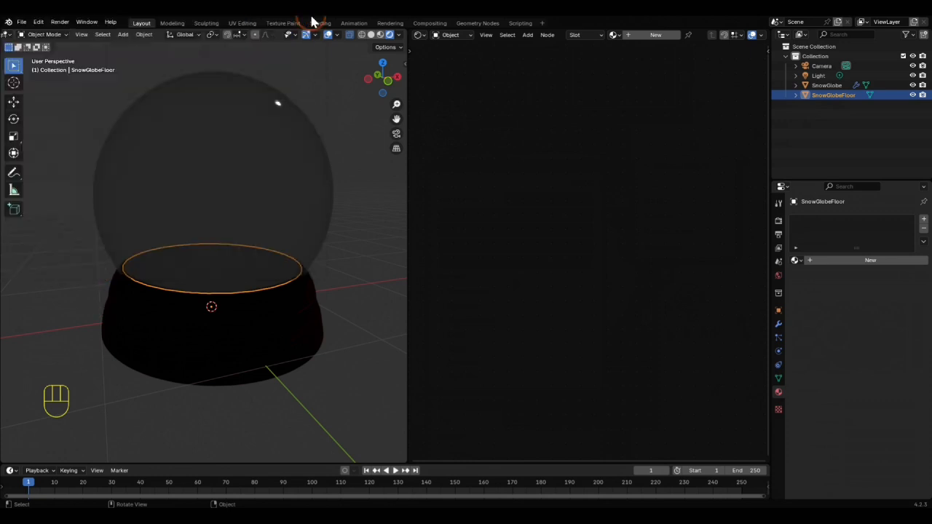
Add snow to SnowGlobeFloor with Real Snow, using a height of 0.10
{"action": "key", "text": "n"}
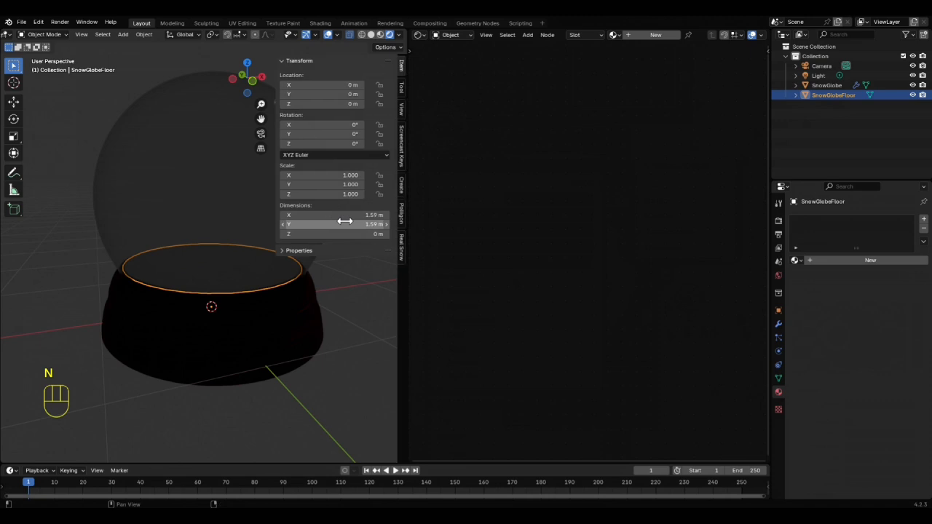
{"action": "left_click", "coordinate": [400, 248]}
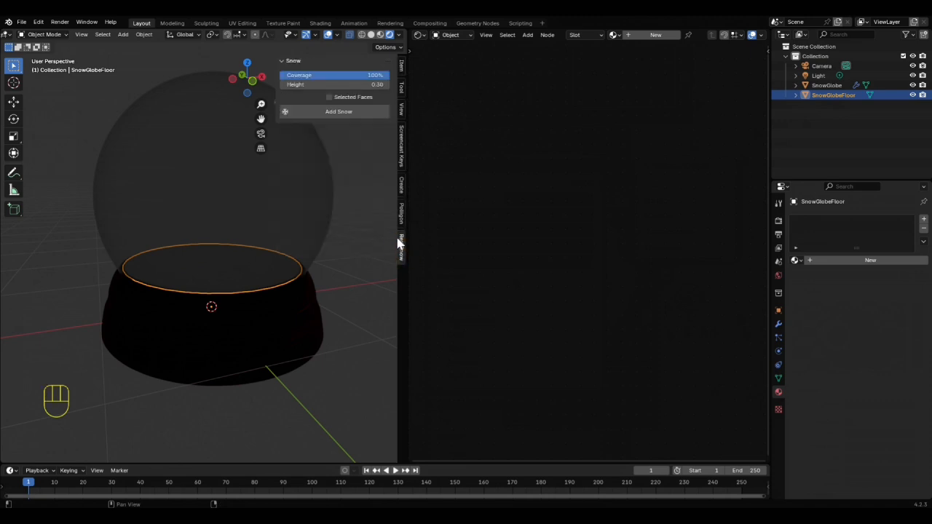
{"action": "left_click", "coordinate": [316, 84]}
{"action": "type", "text": "0.1"}
{"action": "key", "text": "Return"}
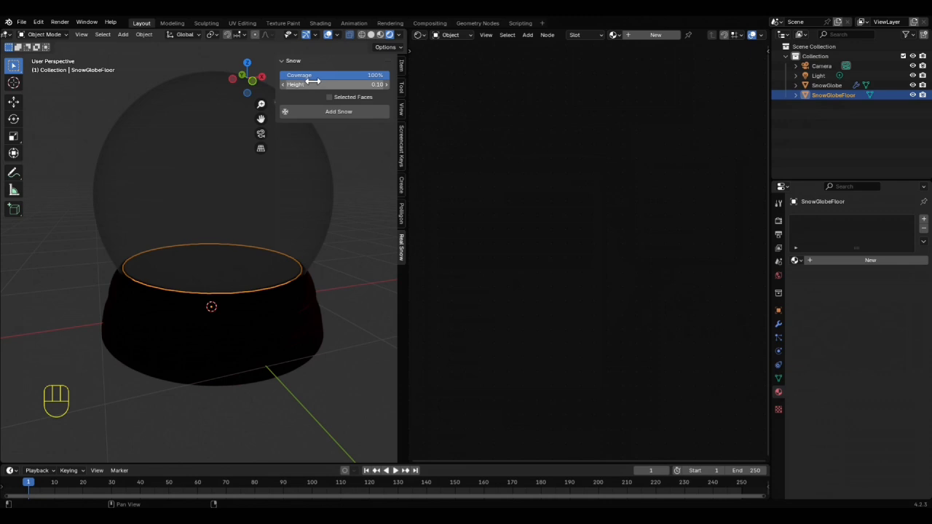
{"action": "left_click", "coordinate": [317, 113]}
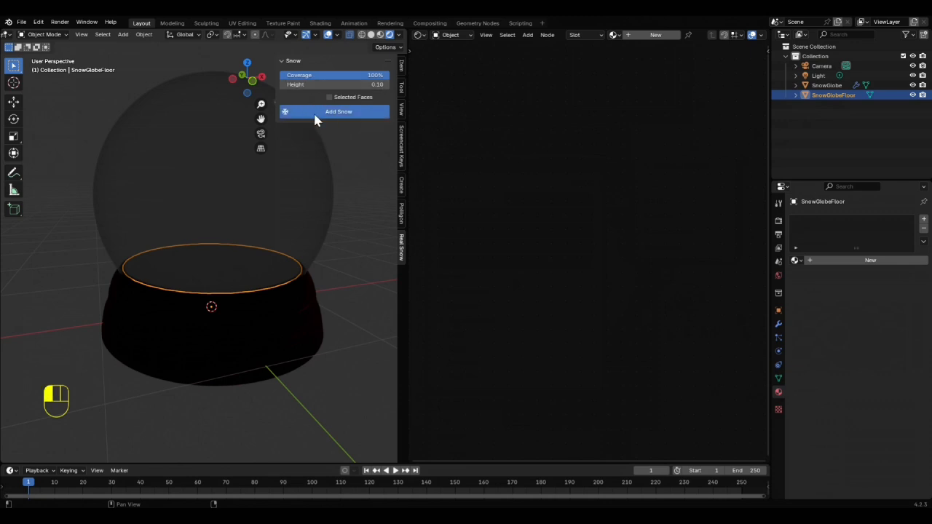
{"action": "key", "text": "n"}
Switch the shader editor to the World nodes and insert a Mix Color node before the Background node
{"action": "left_click", "coordinate": [463, 35]}
{"action": "left_click", "coordinate": [450, 70]}
{"action": "middle_click_drag", "start_coordinate": [459, 188], "coordinate": [562, 221]}
{"action": "left_click_drag", "start_coordinate": [570, 198], "coordinate": [527, 200]}
{"action": "left_click", "coordinate": [526, 201]}
{"action": "left_click_drag", "start_coordinate": [527, 200], "coordinate": [585, 200]}
{"action": "left_click_drag", "start_coordinate": [547, 237], "coordinate": [493, 226]}
{"action": "type", "text": "mix col"}
{"action": "key", "text": "Return"}
{"action": "left_click", "coordinate": [508, 212]}
Feed the Mix Color node's A input from an Environment Texture using kloppenheim_02_puresky_8k.hdr
{"action": "middle_click_drag", "start_coordinate": [536, 267], "coordinate": [668, 271]}
{"action": "left_click_drag", "start_coordinate": [539, 331], "coordinate": [340, 223]}
{"action": "type", "text": "env"}
{"action": "key", "text": "Return"}
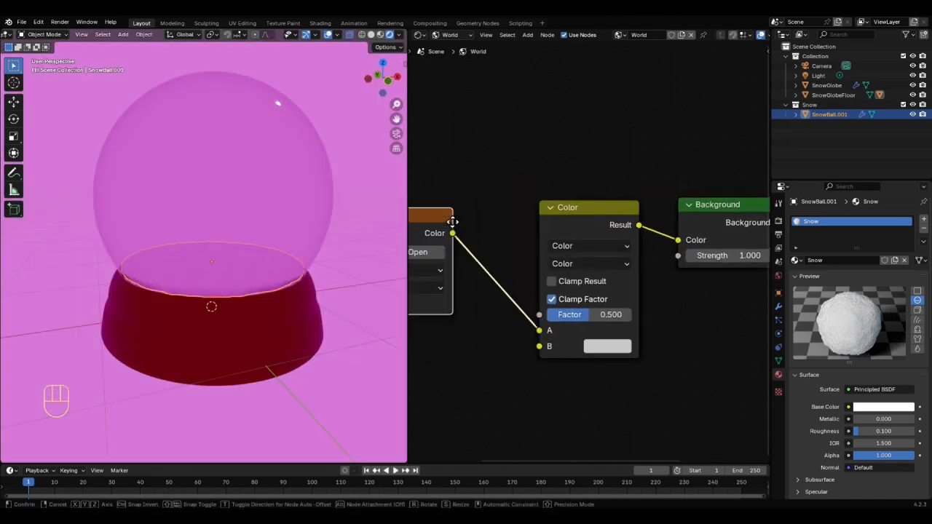
{"action": "left_click", "coordinate": [485, 219]}
{"action": "left_click", "coordinate": [441, 249]}
{"action": "left_click", "coordinate": [408, 202]}
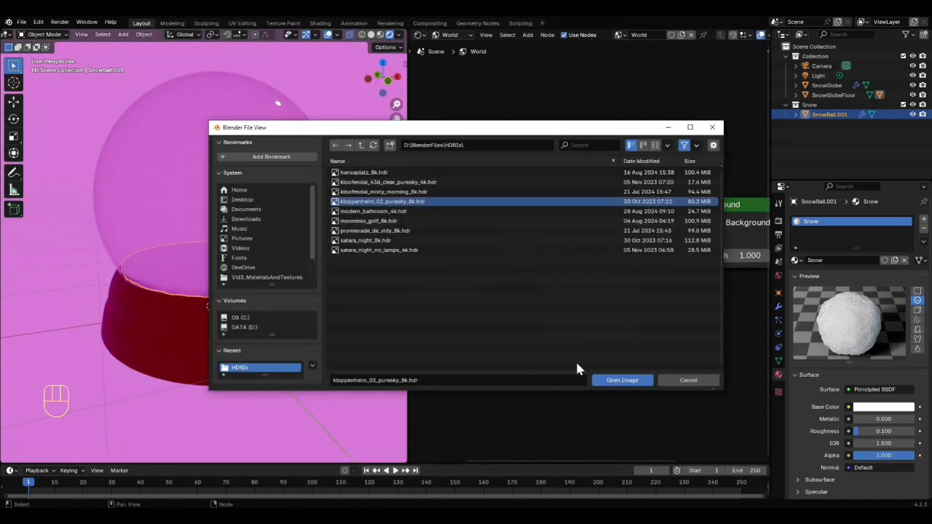
{"action": "left_click", "coordinate": [624, 379]}
Give the mix node's B color a faint reddish tint, raise its factor slightly, and return to the object's shader nodes
{"action": "left_click", "coordinate": [607, 348]}
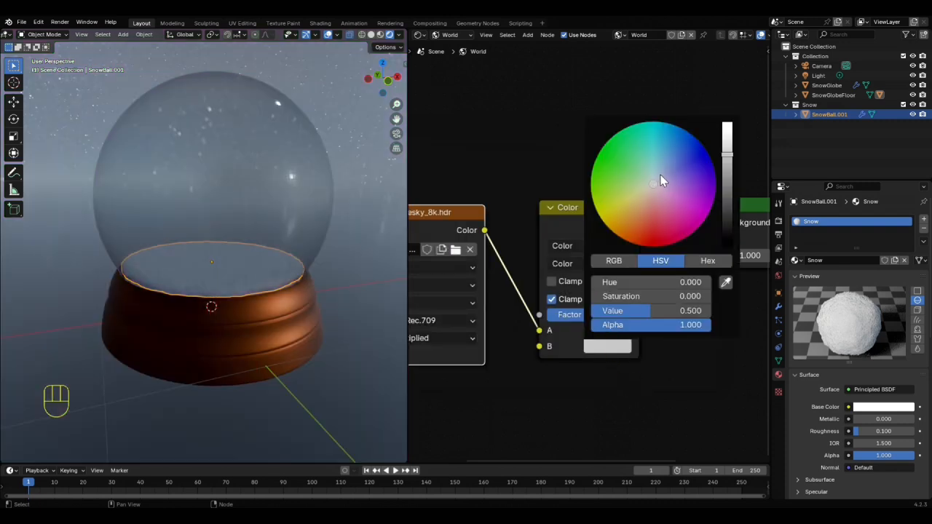
{"action": "left_click", "coordinate": [652, 200]}
{"action": "left_click_drag", "start_coordinate": [592, 317], "coordinate": [611, 315]}
{"action": "left_click", "coordinate": [450, 35]}
{"action": "left_click", "coordinate": [446, 55]}
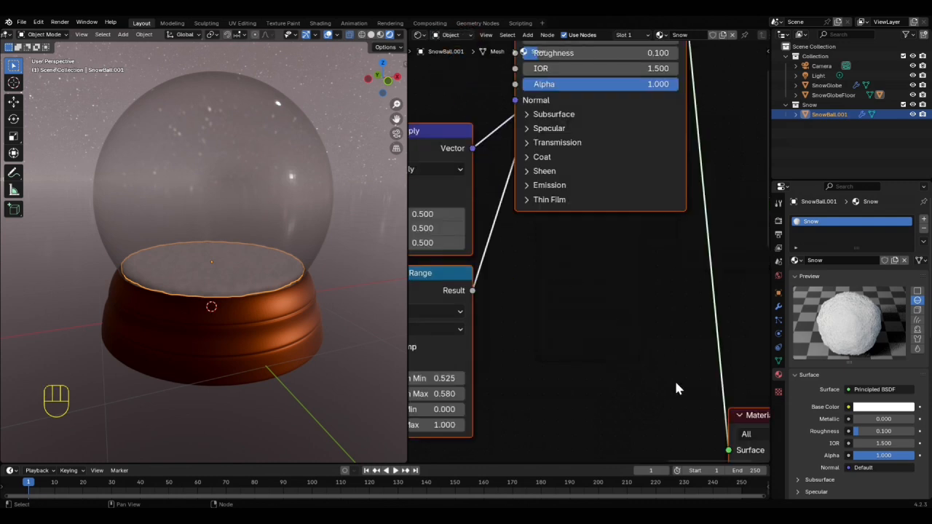
Add Collision physics to the SnowGlobe object
{"action": "left_click", "coordinate": [778, 336]}
{"action": "left_click", "coordinate": [826, 86]}
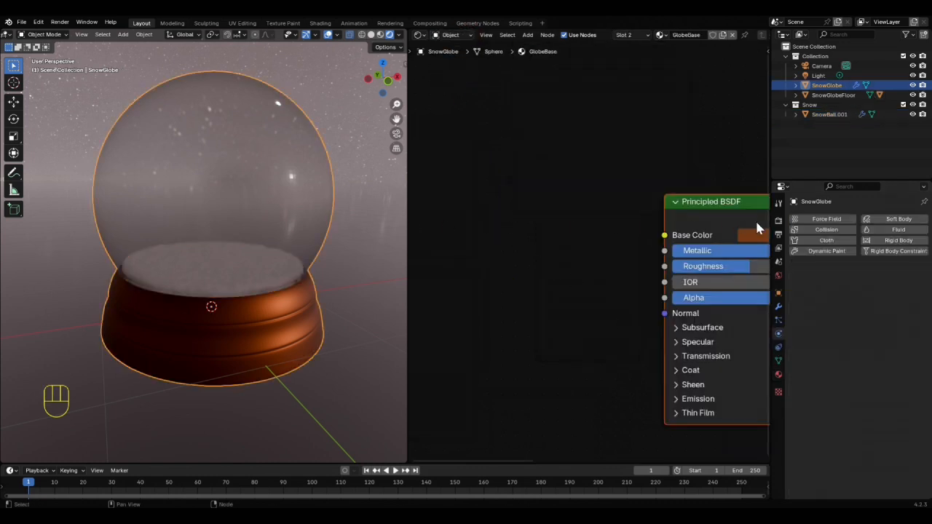
{"action": "left_click", "coordinate": [807, 232]}
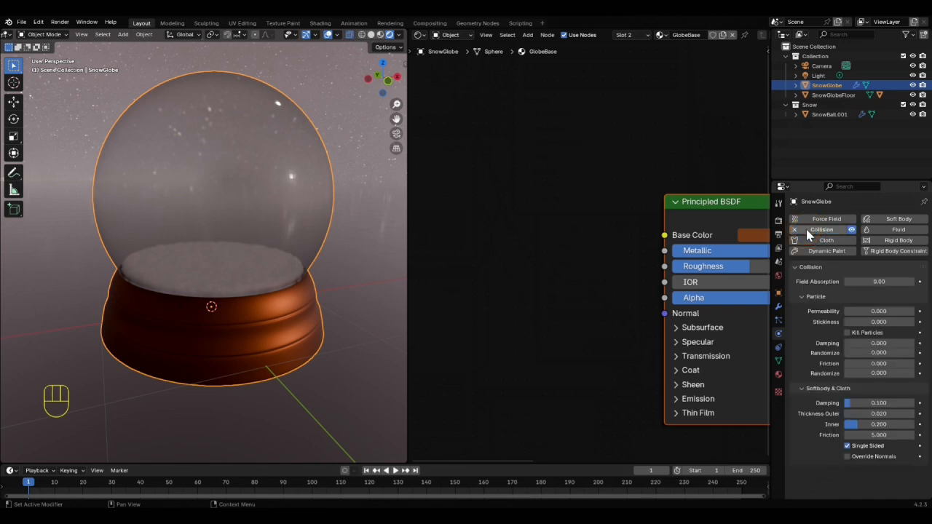
Add a cone, scale it down to fit the globe, and raise it along Z to just above the snowy floor
{"action": "key", "text": "KP_1"}
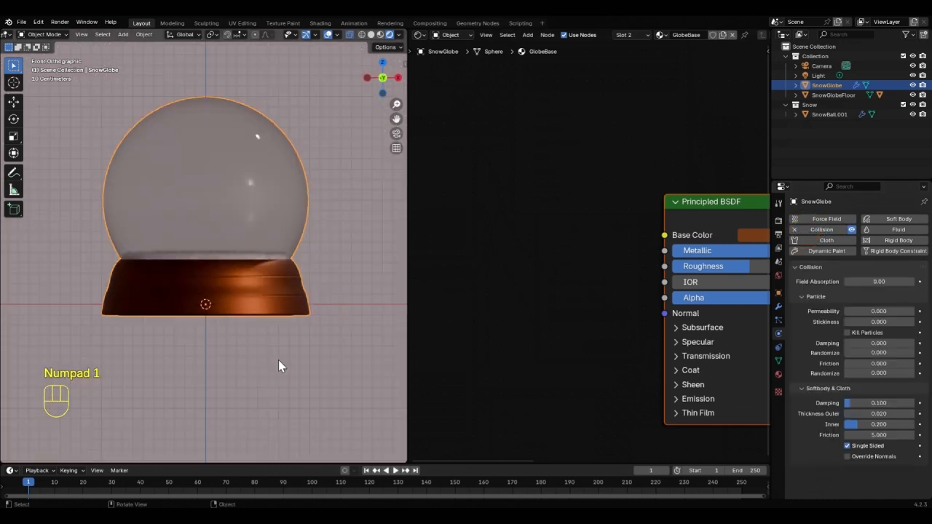
{"action": "key", "text": "shift+a"}
{"action": "mouse_move", "coordinate": [284, 317]}
{"action": "left_click", "coordinate": [316, 377]}
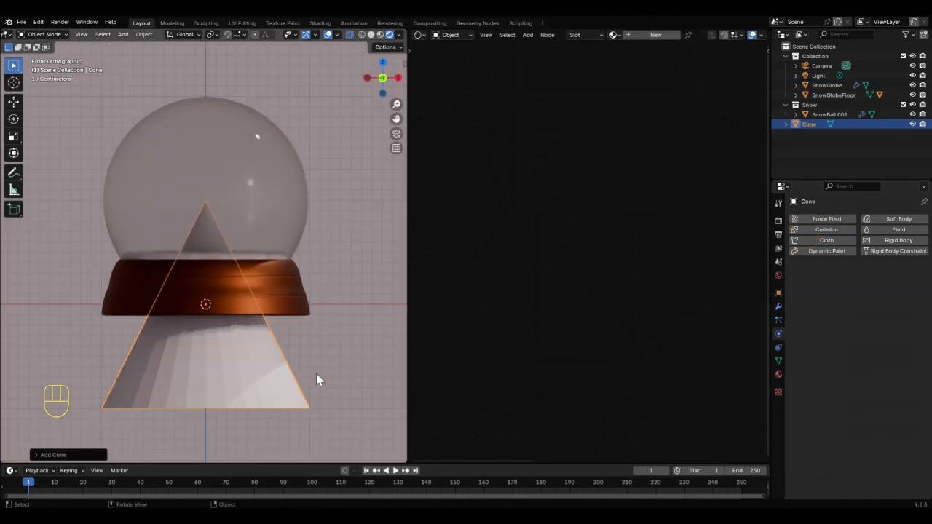
{"action": "key", "text": "s"}
{"action": "left_click", "coordinate": [239, 347]}
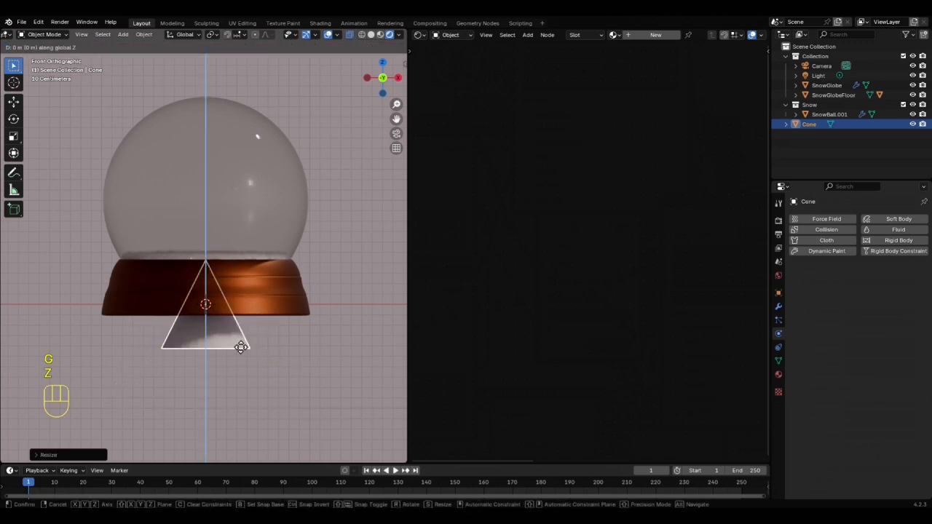
{"action": "key", "text": "g"}
{"action": "key", "text": "z"}
{"action": "left_click", "coordinate": [248, 245]}
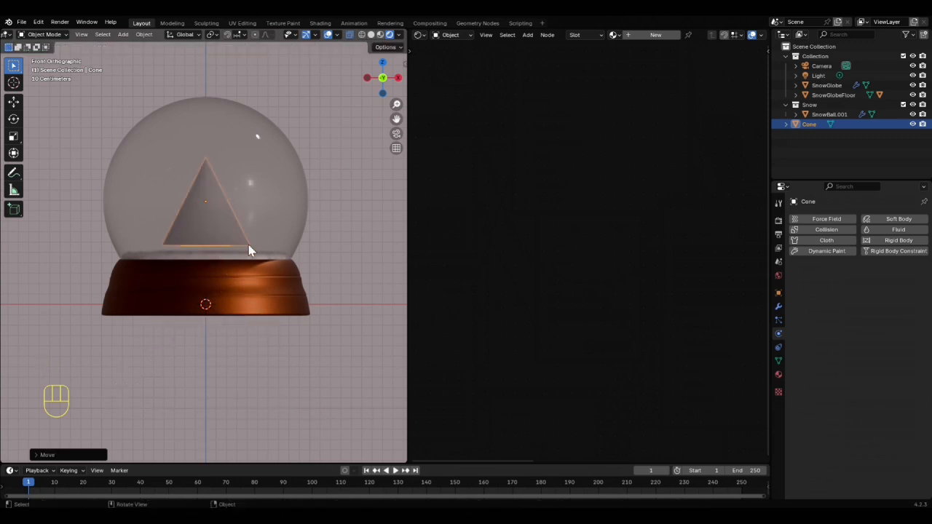
Hide SnowGlobe, SnowGlobeFloor and the Snow collection so only the cone remains in view
{"action": "left_click_drag", "start_coordinate": [912, 85], "coordinate": [913, 94]}
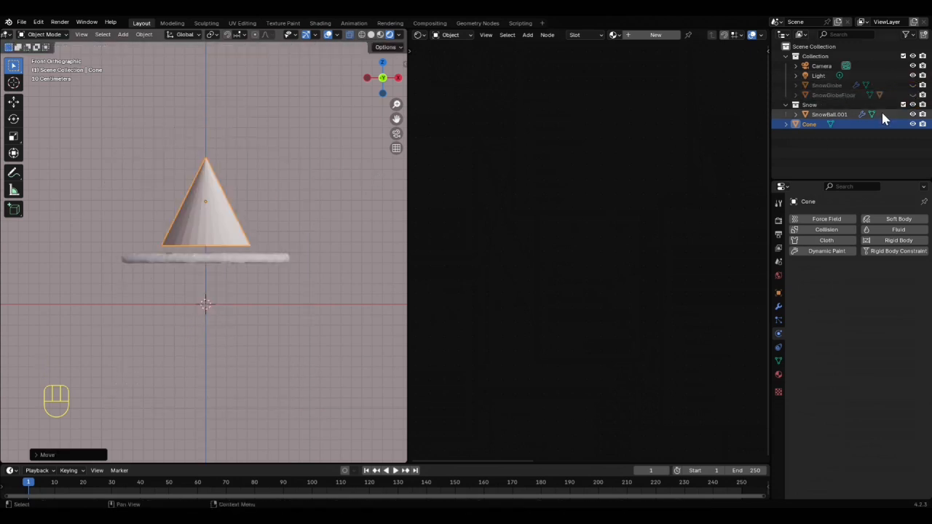
{"action": "left_click", "coordinate": [913, 104]}
{"action": "scroll", "coordinate": [262, 278], "scroll_direction": "up", "scroll_amount": 3}
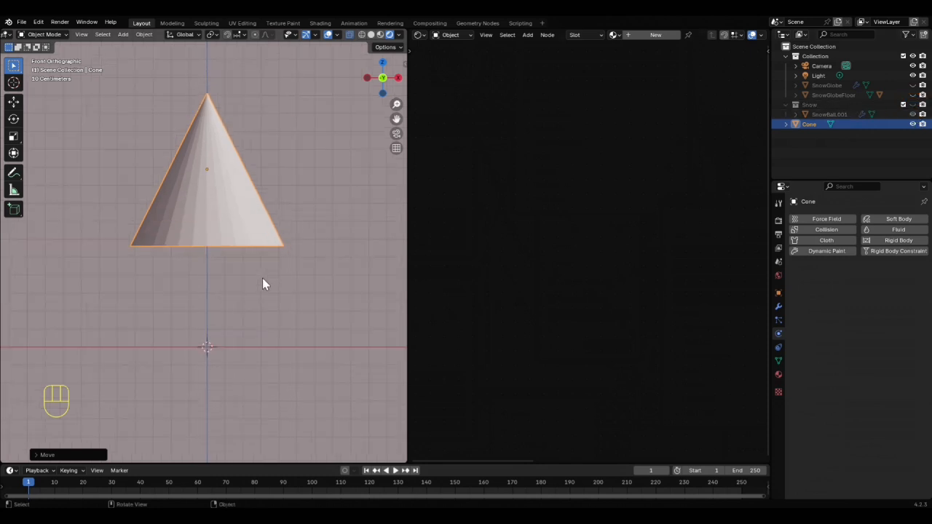
Bevel the edge loop around the cone's base slightly, with a single segment
{"action": "key", "text": "Tab"}
{"action": "middle_click_drag", "start_coordinate": [260, 277], "coordinate": [258, 283]}
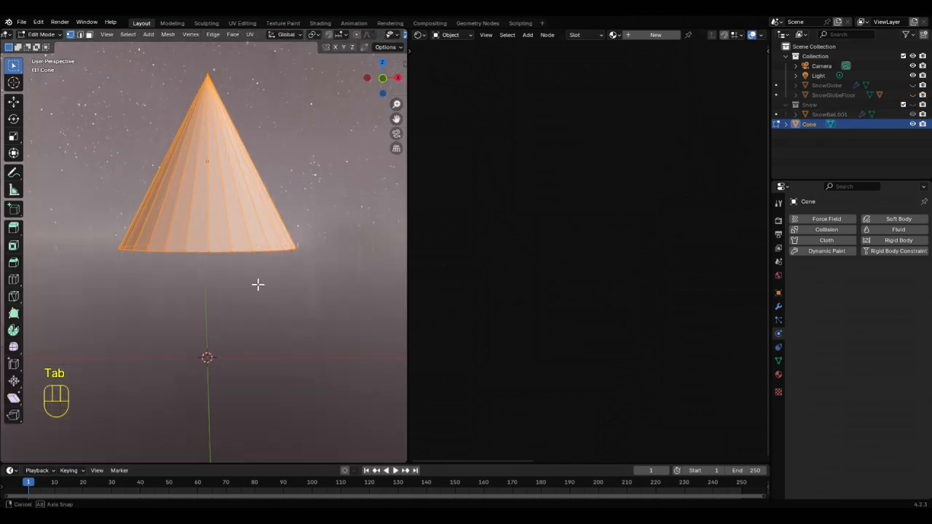
{"action": "left_click", "coordinate": [220, 252], "text": "alt"}
{"action": "key", "text": "ctrl+b"}
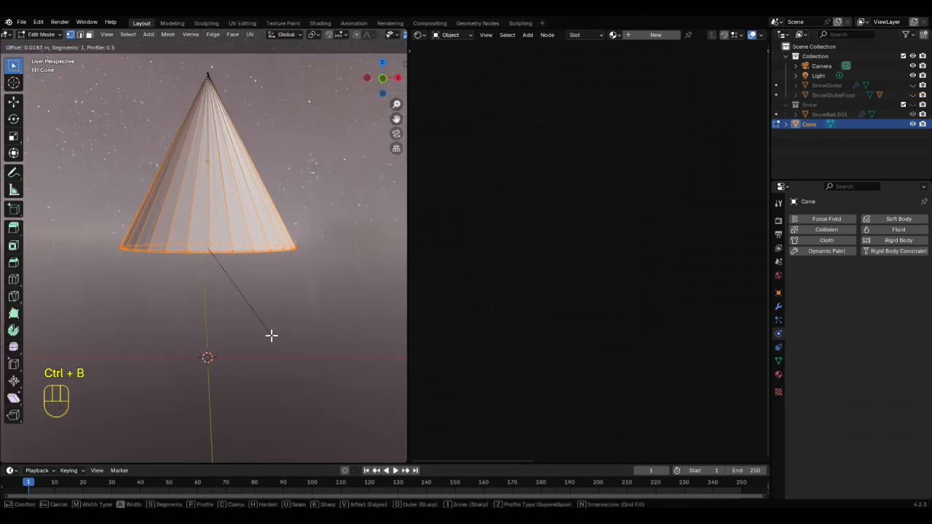
{"action": "left_click", "coordinate": [270, 339]}
Move the bevel's upper edge loop up along Z toward the cone's tip and scale it narrower
{"action": "left_click", "coordinate": [220, 246], "text": "alt"}
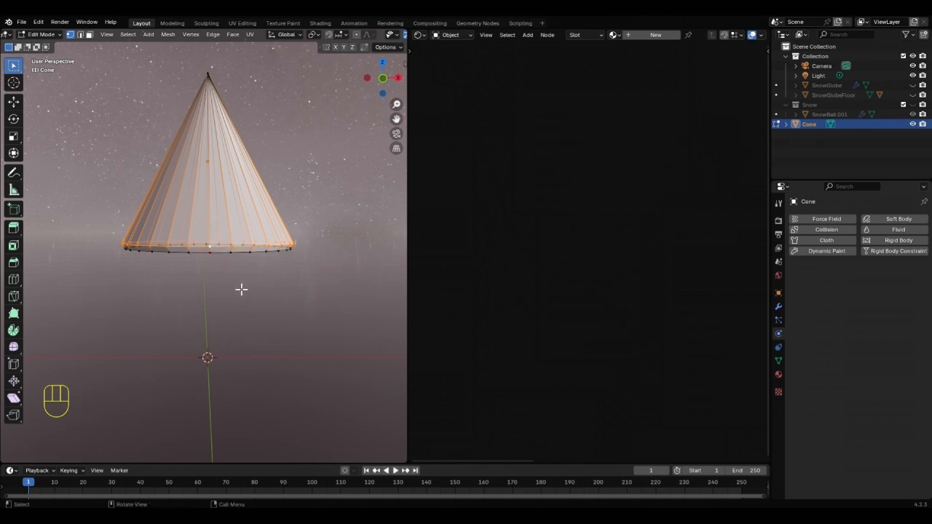
{"action": "key", "text": "g"}
{"action": "key", "text": "z"}
{"action": "left_click", "coordinate": [246, 183]}
{"action": "key", "text": "s"}
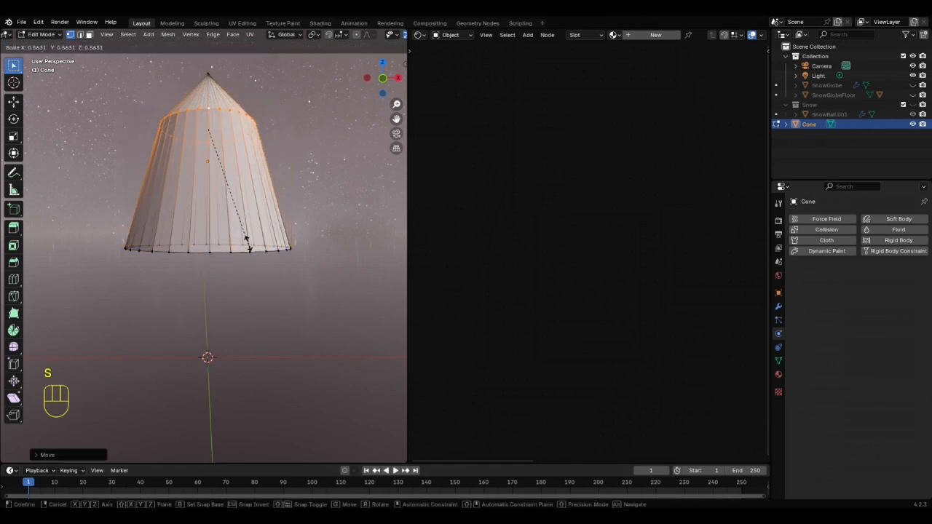
{"action": "left_click", "coordinate": [199, 172]}
{"action": "key", "text": "g"}
{"action": "key", "text": "z"}
{"action": "left_click", "coordinate": [250, 285]}
In front view, scale the loop near the tip further inward to match the cone's slope
{"action": "key", "text": "KP_1"}
{"action": "scroll", "coordinate": [287, 338], "scroll_direction": "up", "scroll_amount": 4}
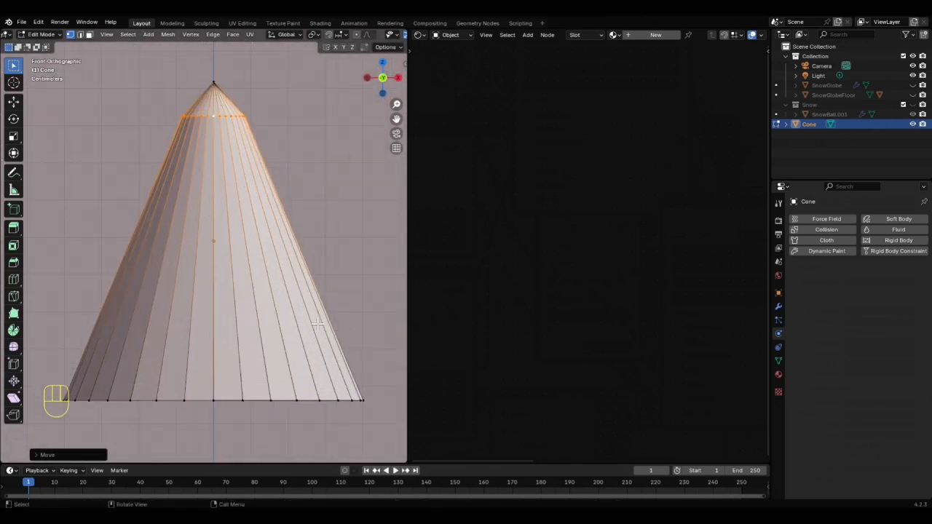
{"action": "key", "text": "s"}
{"action": "left_click", "coordinate": [261, 221]}
Cut an edge loop around the cone's body and position it a short distance below the loop near the tip
{"action": "key", "text": "ctrl+r"}
{"action": "left_click", "coordinate": [345, 323]}
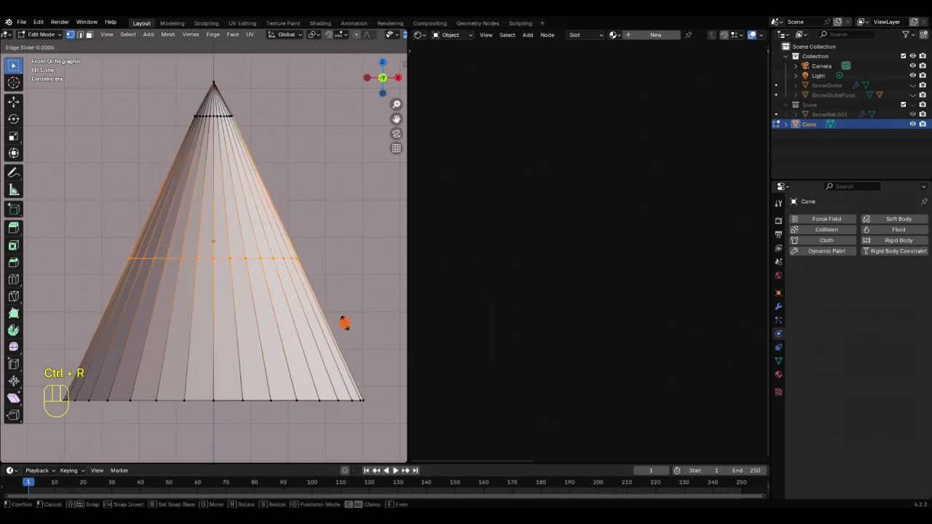
{"action": "left_click", "coordinate": [310, 169]}
{"action": "key", "text": "g"}
{"action": "key", "text": "z"}
{"action": "left_click", "coordinate": [290, 165]}
Cut another edge loop farther down the cone and shift it slightly upward along Z
{"action": "key", "text": "ctrl+r"}
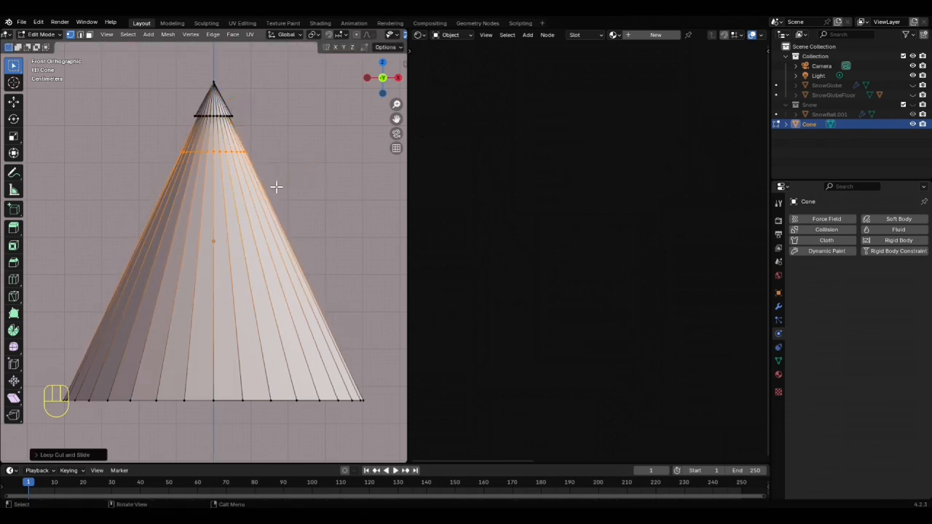
{"action": "left_click", "coordinate": [233, 237]}
{"action": "left_click", "coordinate": [235, 117]}
{"action": "key", "text": "g"}
{"action": "key", "text": "z"}
{"action": "left_click", "coordinate": [253, 237]}
{"action": "key", "text": "ctrl+r"}
{"action": "left_click", "coordinate": [252, 235]}
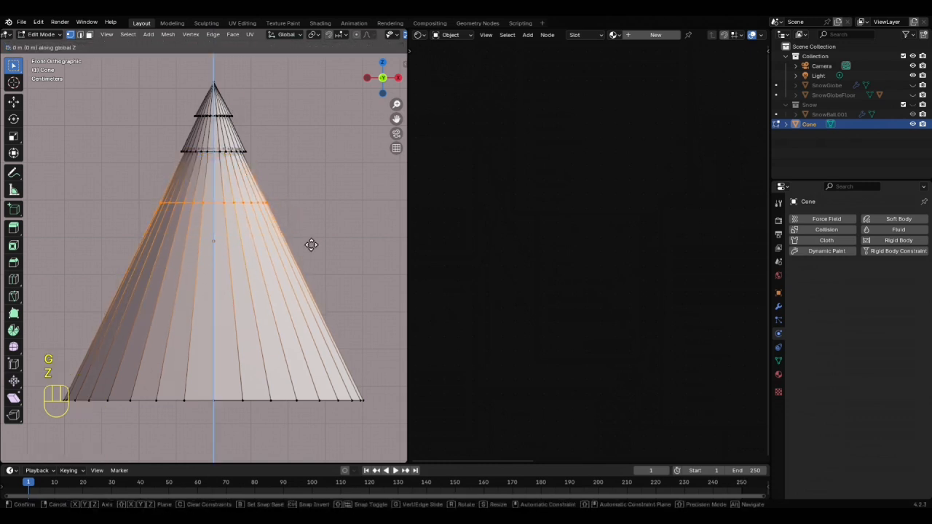
{"action": "left_click", "coordinate": [306, 233]}
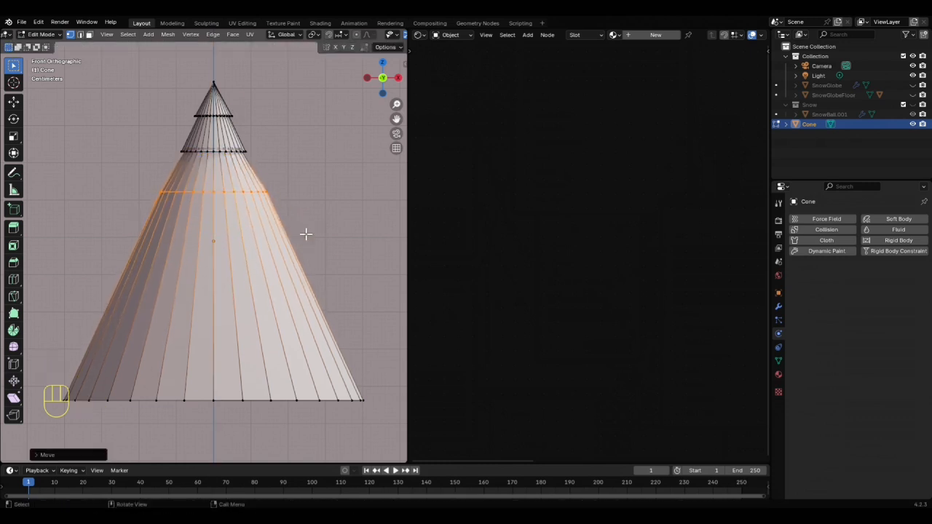
Scale the edge loop below the upper tiers inward and shift it slightly up along Z to form a tier lip
{"action": "left_click", "coordinate": [227, 171]}
{"action": "key", "text": "s"}
{"action": "left_click", "coordinate": [272, 270]}
{"action": "key", "text": "g"}
{"action": "key", "text": "z"}
{"action": "left_click", "coordinate": [319, 285]}
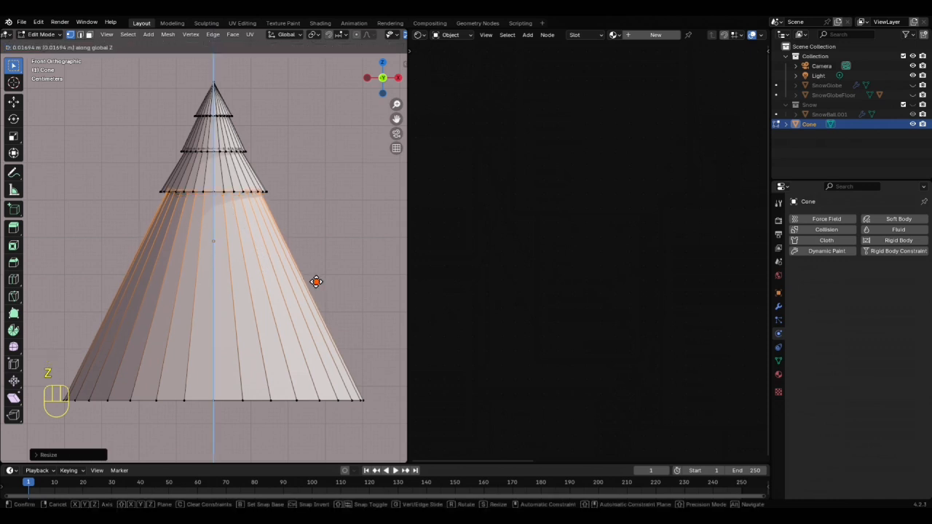
Cut an edge loop around the cone's middle, then scale its inner loop inward and raise it slightly along Z for another tier
{"action": "key", "text": "ctrl+r"}
{"action": "left_click", "coordinate": [249, 293]}
{"action": "left_click", "coordinate": [245, 246]}
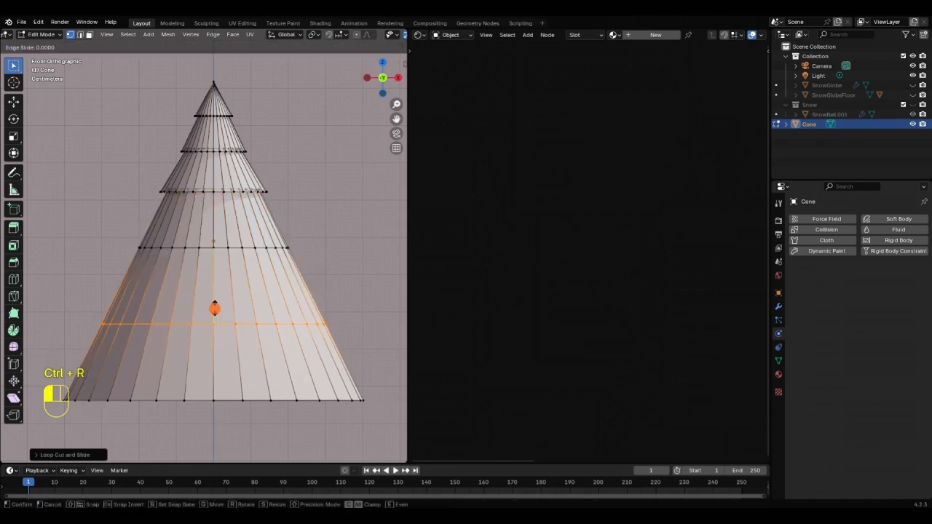
{"action": "key", "text": "s"}
{"action": "left_click", "coordinate": [288, 355]}
{"action": "key", "text": "g"}
{"action": "key", "text": "z"}
{"action": "left_click", "coordinate": [288, 352]}
Cut one more edge loop in the cone's lowest section, scale it inward and nudge it up along Z to form the bottom tier
{"action": "key", "text": "ctrl+r"}
{"action": "left_click", "coordinate": [279, 348]}
{"action": "left_click", "coordinate": [276, 347]}
{"action": "key", "text": "s"}
{"action": "left_click", "coordinate": [282, 366]}
{"action": "key", "text": "g"}
{"action": "key", "text": "z"}
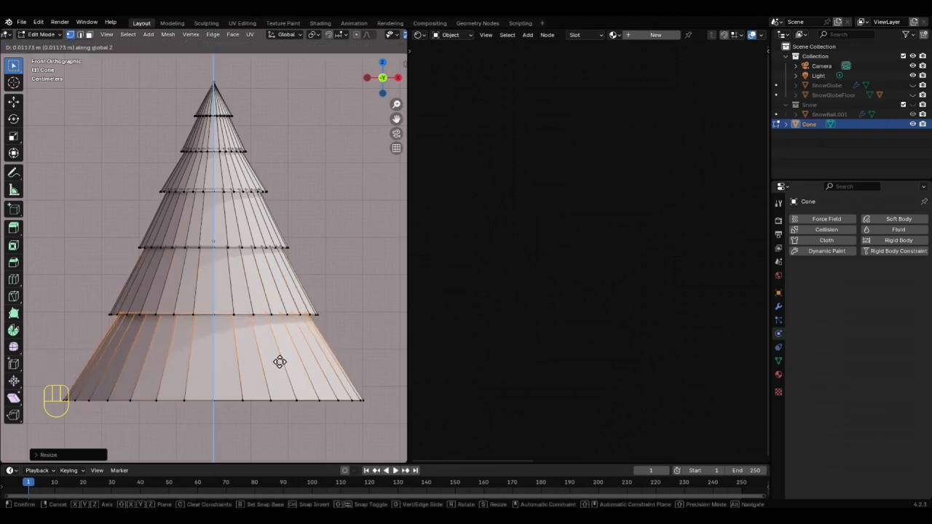
{"action": "left_click", "coordinate": [280, 362]}
Inset the cone's base face to a small centre circle and extrude it downward in front view as a short trunk
{"action": "middle_click_drag", "start_coordinate": [270, 423], "coordinate": [290, 414]}
{"action": "key", "text": "i"}
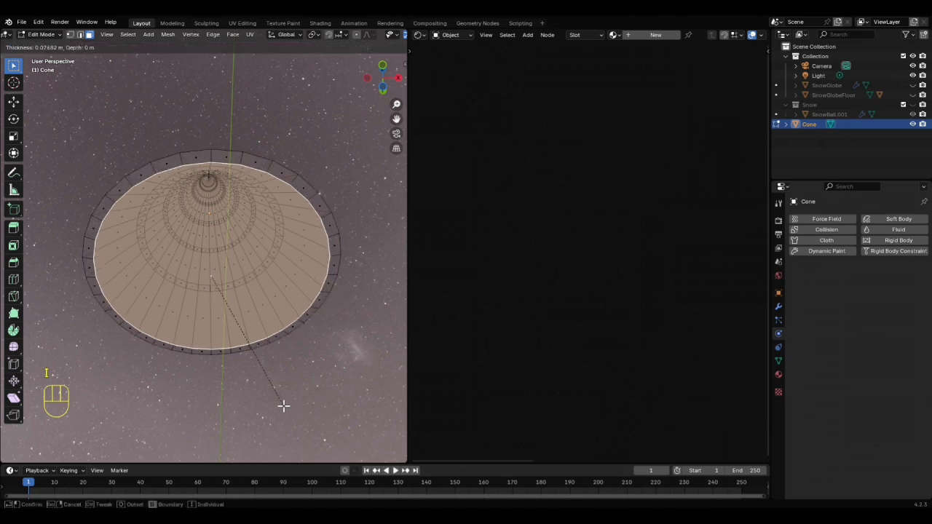
{"action": "left_click", "coordinate": [219, 324]}
{"action": "key", "text": "KP_1"}
{"action": "key", "text": "e"}
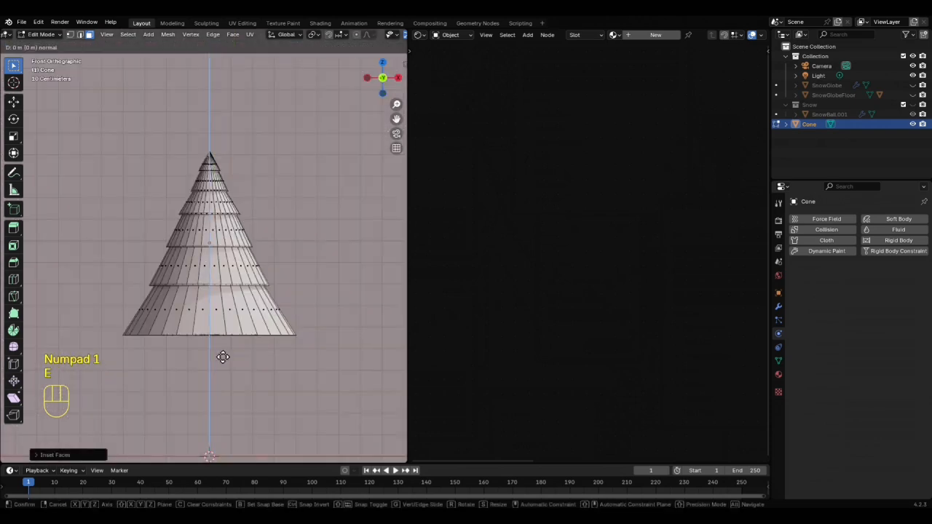
{"action": "left_click", "coordinate": [222, 391]}
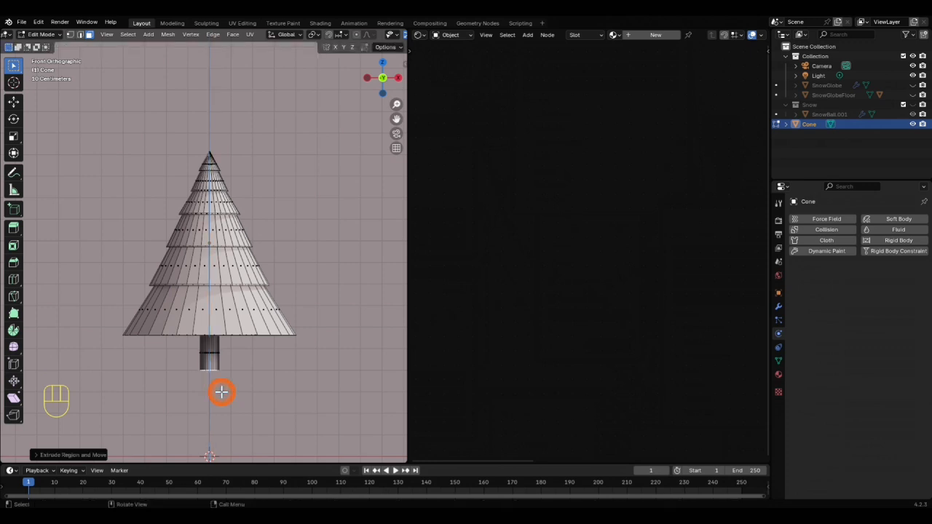
Create a dark brown material for the cone with hue 0.057, saturation 0.828 and value 0.054, named TreeTrunk
{"action": "left_click", "coordinate": [656, 34]}
{"action": "key", "text": "Home"}
{"action": "left_click", "coordinate": [553, 209]}
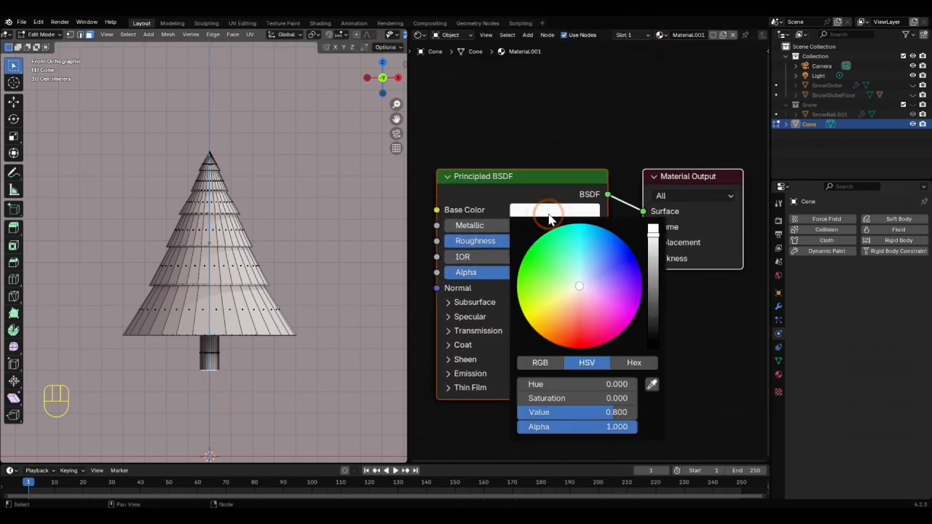
{"action": "left_click", "coordinate": [561, 321]}
{"action": "left_click_drag", "start_coordinate": [652, 234], "coordinate": [654, 316]}
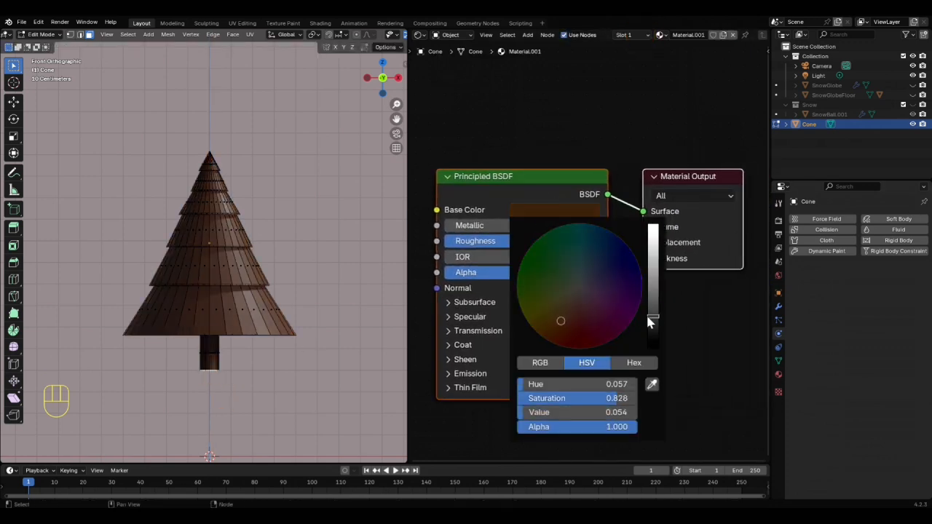
{"action": "left_click", "coordinate": [690, 34]}
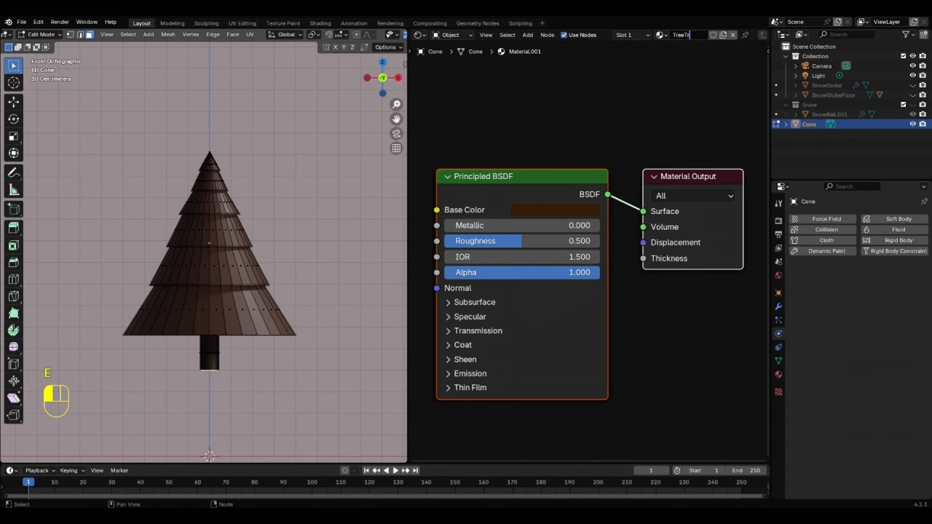
Add a second material slot with a new dark green material of hue 0.336, saturation 0.993 and value 0.082
{"action": "left_click", "coordinate": [648, 35]}
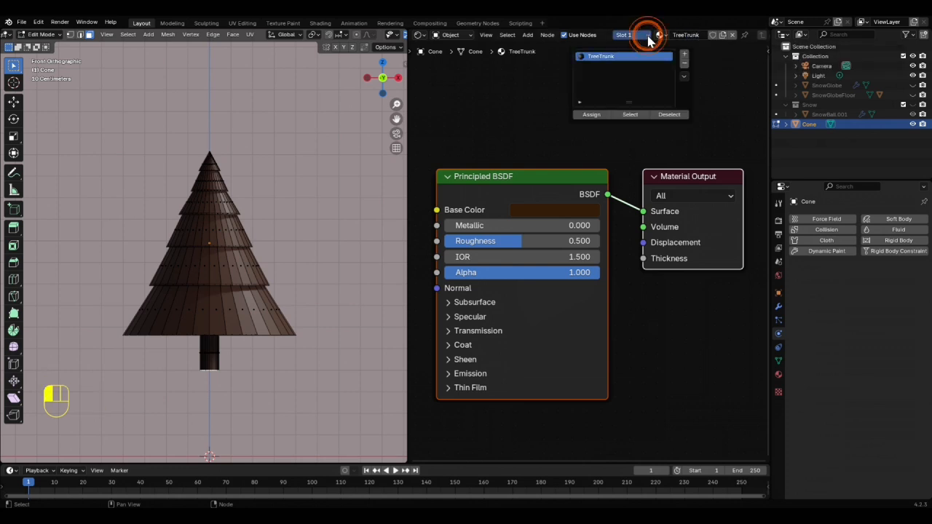
{"action": "left_click", "coordinate": [684, 55]}
{"action": "left_click", "coordinate": [666, 35]}
{"action": "left_click", "coordinate": [537, 217]}
{"action": "left_click", "coordinate": [527, 252]}
{"action": "left_click_drag", "start_coordinate": [654, 232], "coordinate": [654, 305]}
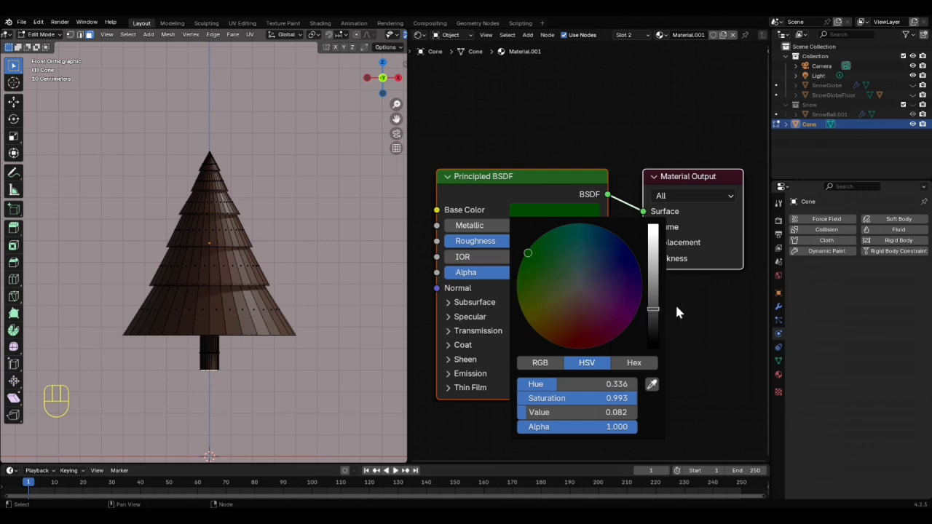
Select all faces except the trunk, name the green material TreeMain and assign it to them
{"action": "key", "text": "ctrl+KP_Add"}
{"action": "key", "text": "ctrl+i"}
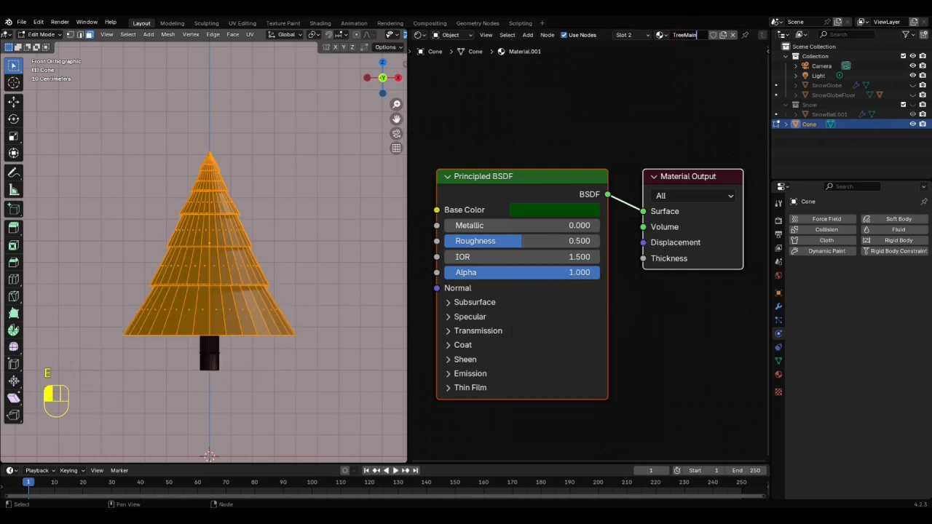
{"action": "left_click", "coordinate": [631, 35]}
{"action": "left_click", "coordinate": [591, 115]}
Add a third material slot with a new material and set its emission strength to 5
{"action": "left_click", "coordinate": [685, 54]}
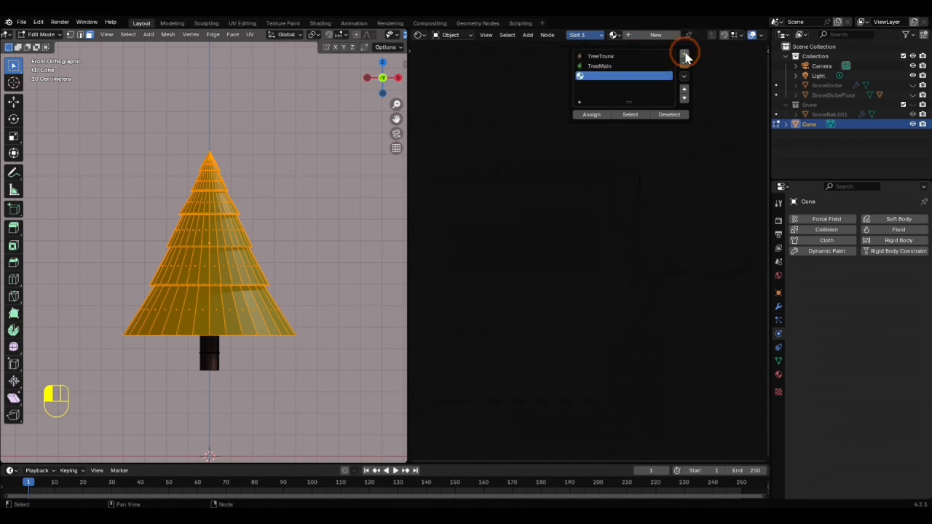
{"action": "left_click", "coordinate": [677, 35]}
{"action": "left_click", "coordinate": [467, 374]}
{"action": "left_click", "coordinate": [502, 407]}
{"action": "type", "text": "5"}
{"action": "key", "text": "Return"}
Give the emission a pale cyan colour, copy it to the base colour and name the material TreeLights
{"action": "left_click", "coordinate": [530, 393]}
{"action": "left_click", "coordinate": [579, 216]}
{"action": "left_click", "coordinate": [563, 393]}
{"action": "left_click", "coordinate": [563, 393]}
{"action": "left_click", "coordinate": [630, 305]}
{"action": "key", "text": "ctrl+c"}
{"action": "key", "text": "Return"}
{"action": "left_click", "coordinate": [548, 208]}
{"action": "key", "text": "Return"}
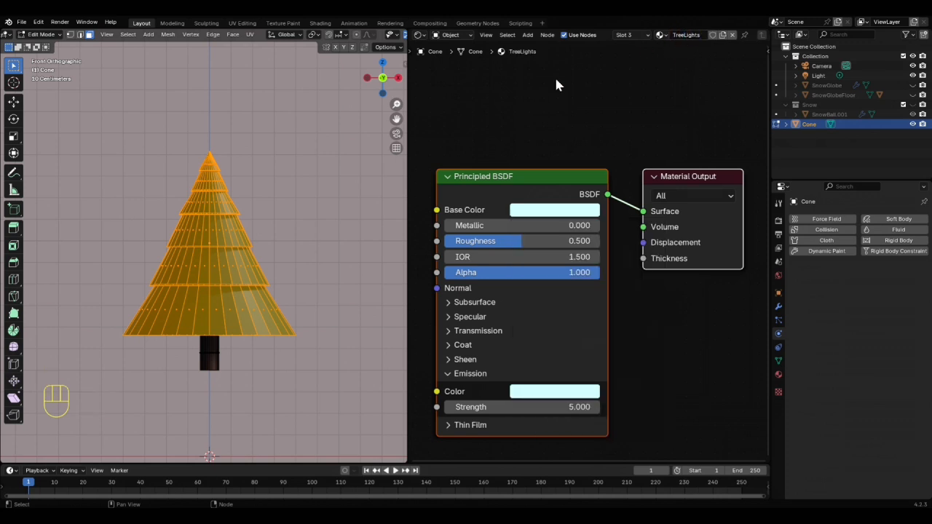
In Object Mode, add an ico sphere at the origin and scale it down to a tiny ball
{"action": "key", "text": "Tab"}
{"action": "key", "text": "shift+a"}
{"action": "mouse_move", "coordinate": [311, 321]}
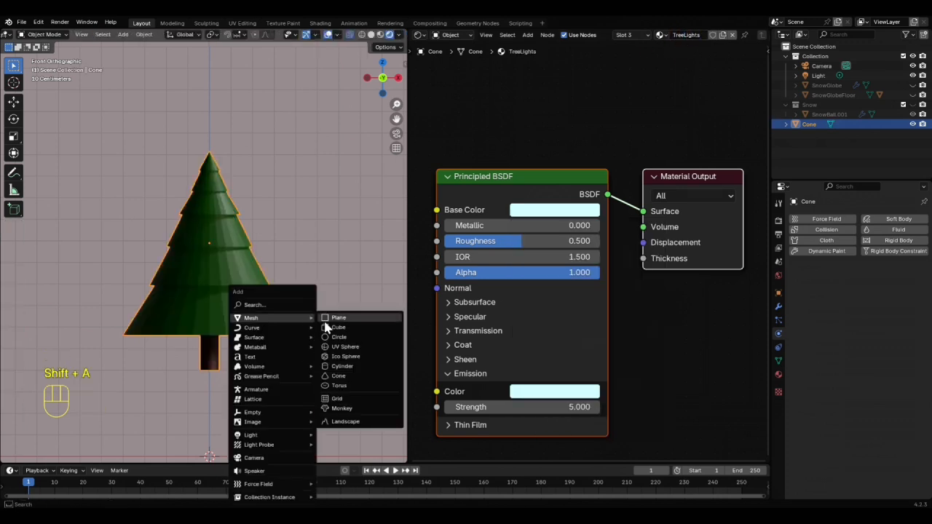
{"action": "left_click", "coordinate": [342, 356]}
{"action": "key", "text": "s"}
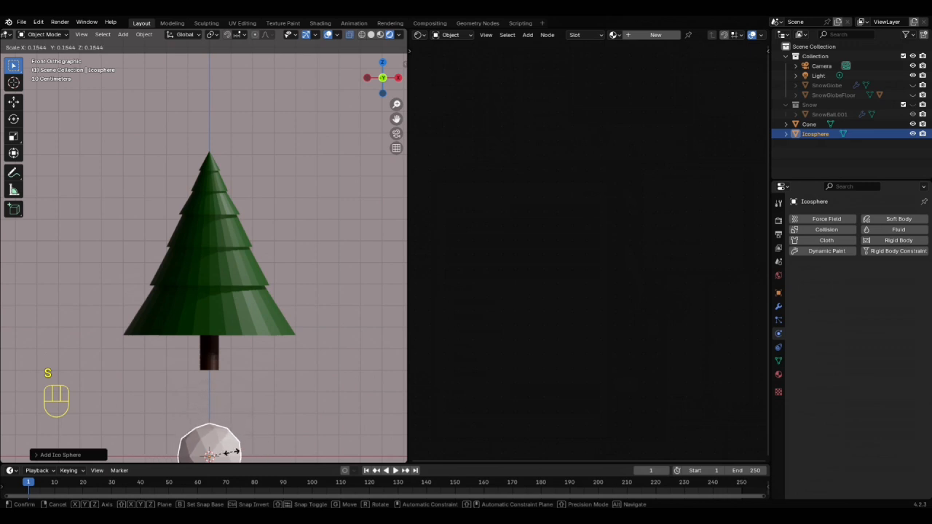
{"action": "left_click", "coordinate": [209, 456]}
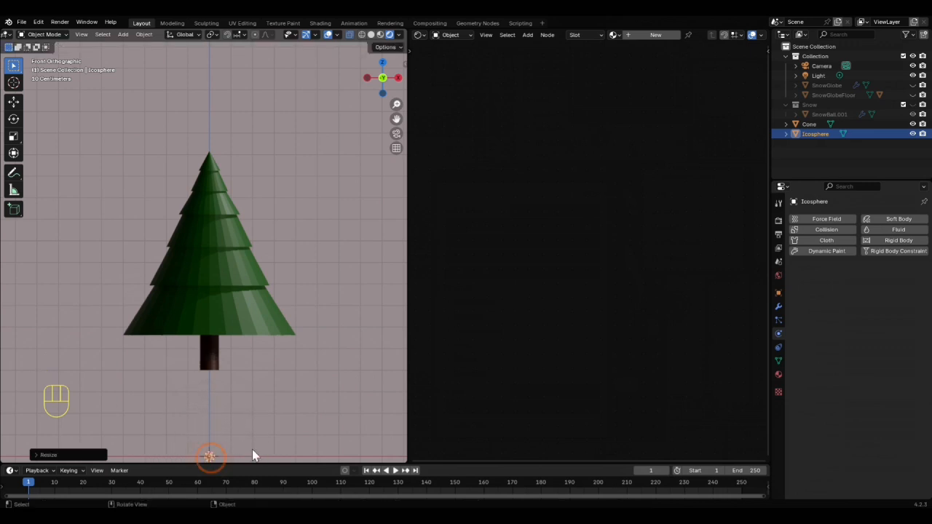
Create a new geometry node tree on the cone tree in the Geometry Node Editor
{"action": "left_click", "coordinate": [212, 309]}
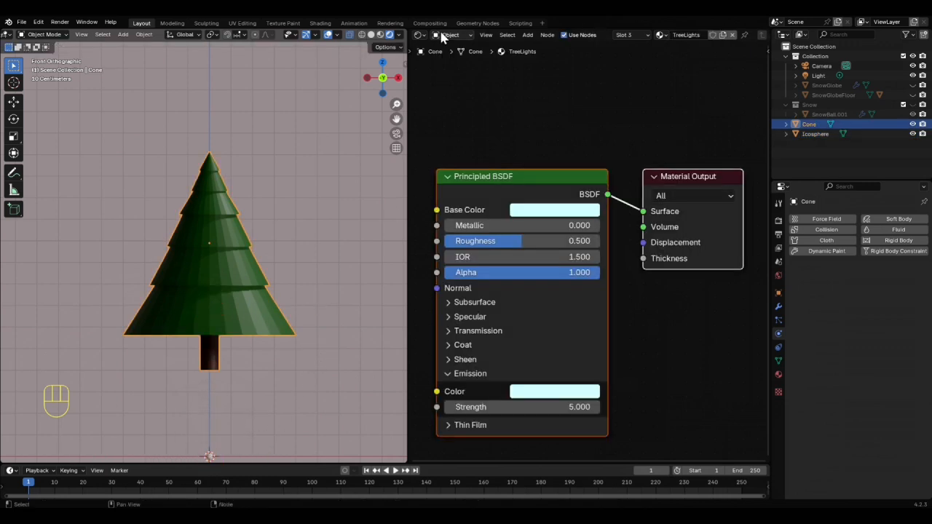
{"action": "left_click", "coordinate": [420, 35]}
{"action": "left_click", "coordinate": [444, 115]}
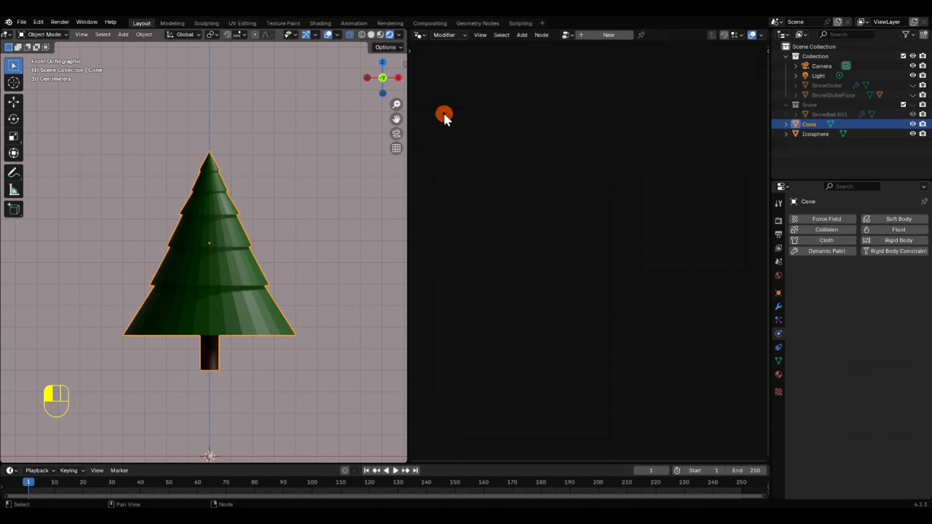
{"action": "left_click", "coordinate": [608, 38]}
Widen the node workspace and insert a Join Geometry node between Group Input and Group Output
{"action": "middle_click_drag", "start_coordinate": [492, 297], "coordinate": [575, 185]}
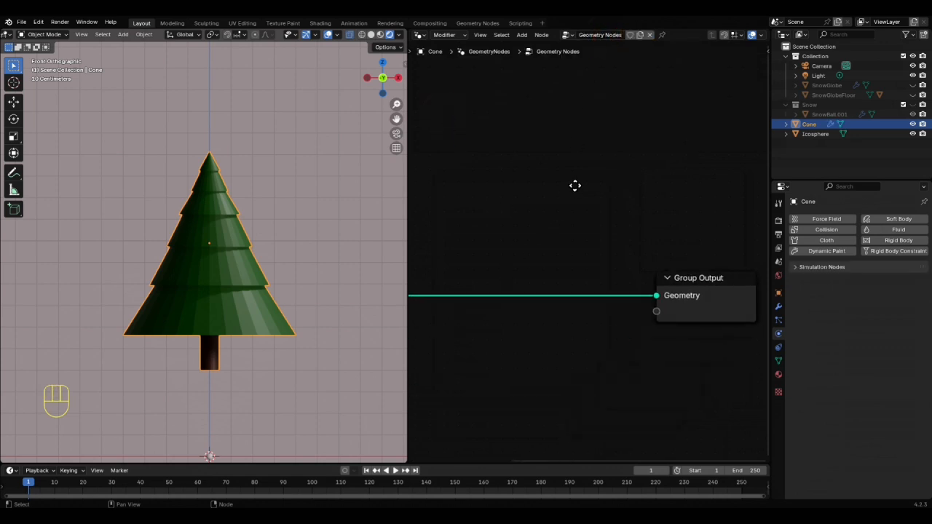
{"action": "scroll", "coordinate": [575, 185], "scroll_direction": "down", "scroll_amount": 5}
{"action": "left_click_drag", "start_coordinate": [407, 235], "coordinate": [237, 236]}
{"action": "left_click_drag", "start_coordinate": [587, 274], "coordinate": [719, 273]}
{"action": "key", "text": "shift+a"}
{"action": "type", "text": "join"}
{"action": "key", "text": "Return"}
{"action": "left_click", "coordinate": [601, 279]}
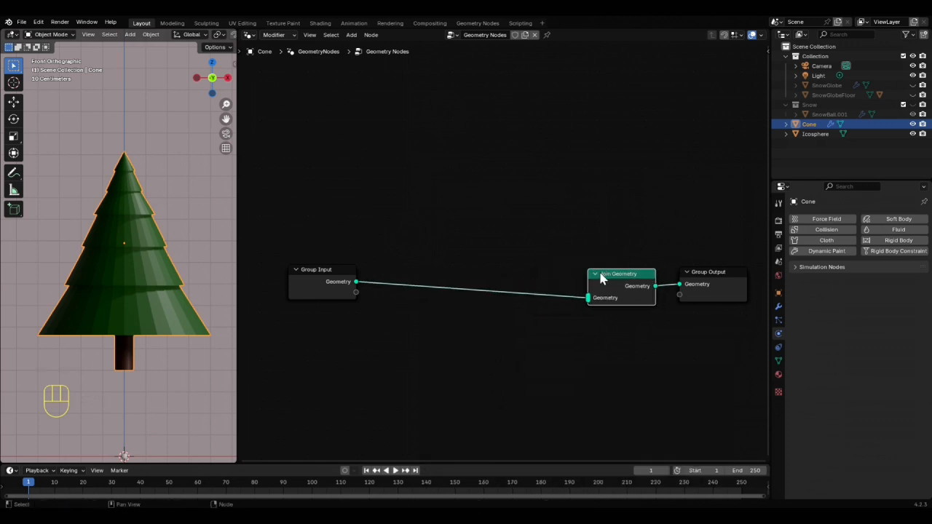
Branch Group Input into a Distribute Points on Faces node, feed it to Instance on Points and link that to Join Geometry
{"action": "left_click_drag", "start_coordinate": [357, 282], "coordinate": [383, 335]}
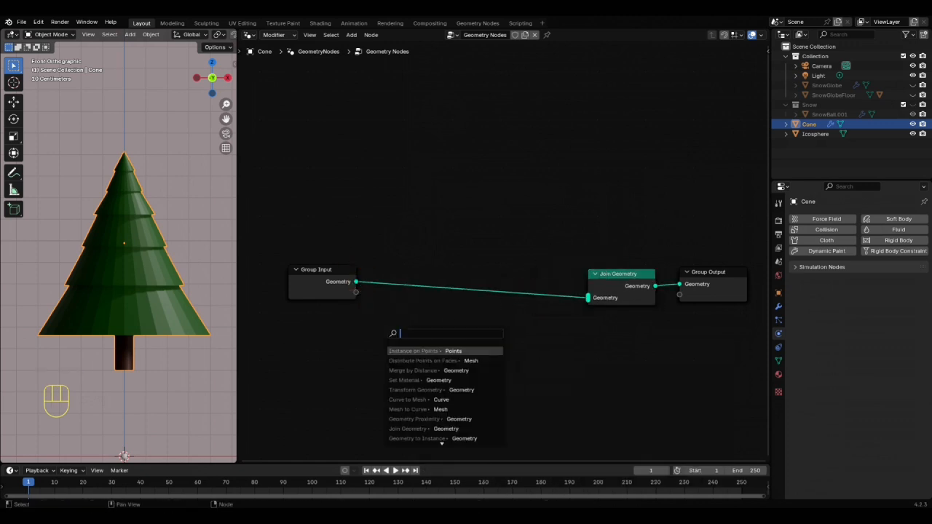
{"action": "type", "text": "dist"}
{"action": "key", "text": "Return"}
{"action": "left_click", "coordinate": [387, 329]}
{"action": "left_click_drag", "start_coordinate": [465, 338], "coordinate": [588, 297]}
{"action": "type", "text": "iop"}
{"action": "key", "text": "Return"}
{"action": "left_click", "coordinate": [491, 329]}
Rename the ico sphere to TreeLight and the cone to Tree
{"action": "double_click", "coordinate": [816, 134]}
{"action": "type", "text": "Tre"}
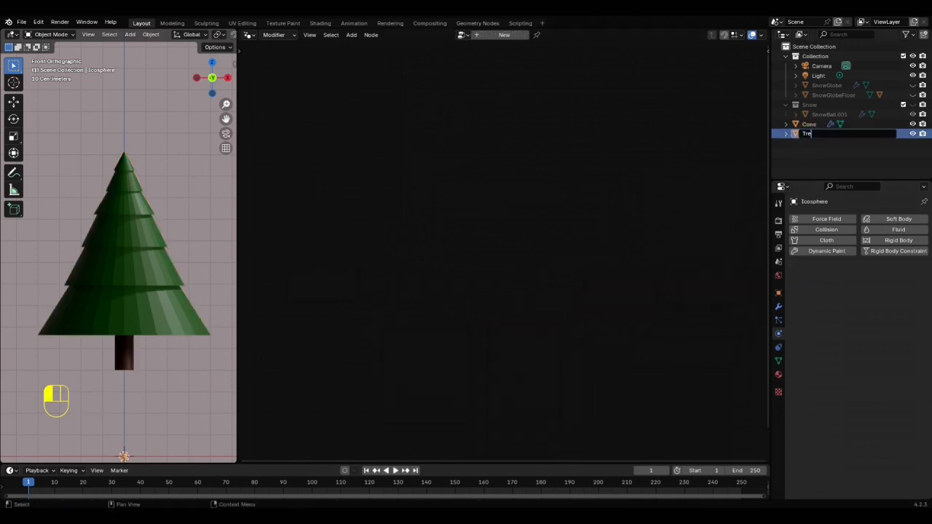
{"action": "type", "text": "eLight"}
{"action": "key", "text": "Return"}
{"action": "double_click", "coordinate": [809, 123]}
{"action": "type", "text": "Tree"}
{"action": "key", "text": "Return"}
Bring TreeLight into the node tree as Object Info and connect its geometry to the Instance on Points instance input
{"action": "left_click_drag", "start_coordinate": [811, 136], "coordinate": [400, 449]}
{"action": "middle_click_drag", "start_coordinate": [400, 450], "coordinate": [414, 322]}
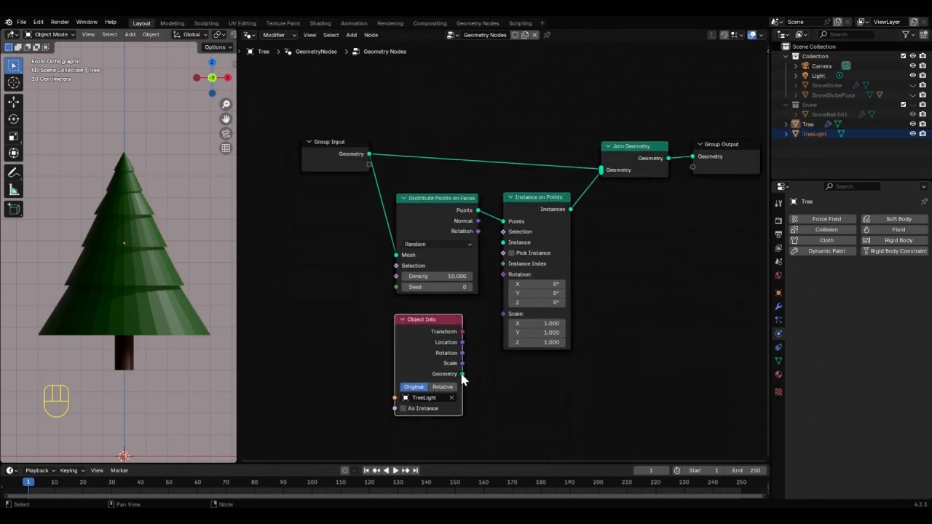
{"action": "left_click_drag", "start_coordinate": [495, 249], "coordinate": [503, 242]}
Set the instance scale to 0.02 on all axes and the point distribution's density to 23.4 with seed 5
{"action": "left_click_drag", "start_coordinate": [552, 322], "coordinate": [547, 343]}
{"action": "type", "text": "0.2"}
{"action": "key", "text": "Return"}
{"action": "type", "text": ".05"}
{"action": "key", "text": "Return"}
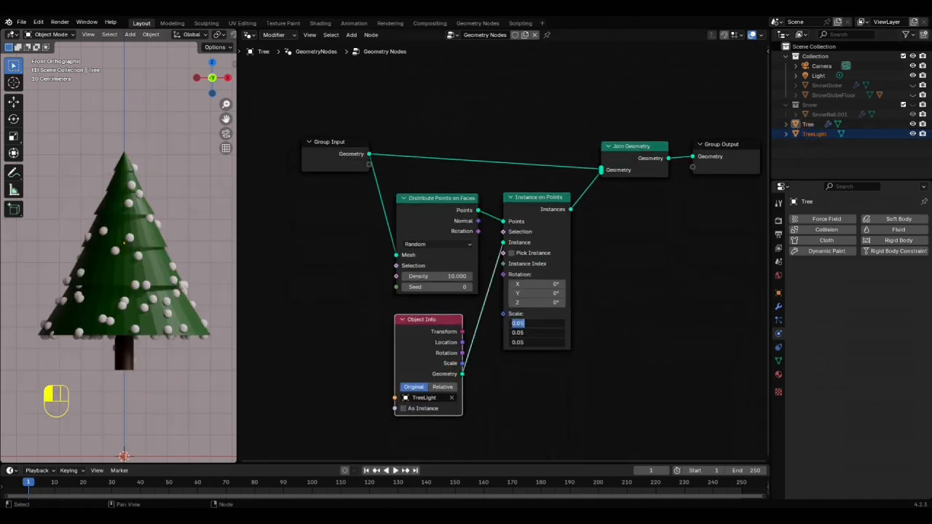
{"action": "type", "text": ".02"}
{"action": "key", "text": "Return"}
{"action": "left_click_drag", "start_coordinate": [418, 276], "coordinate": [452, 286]}
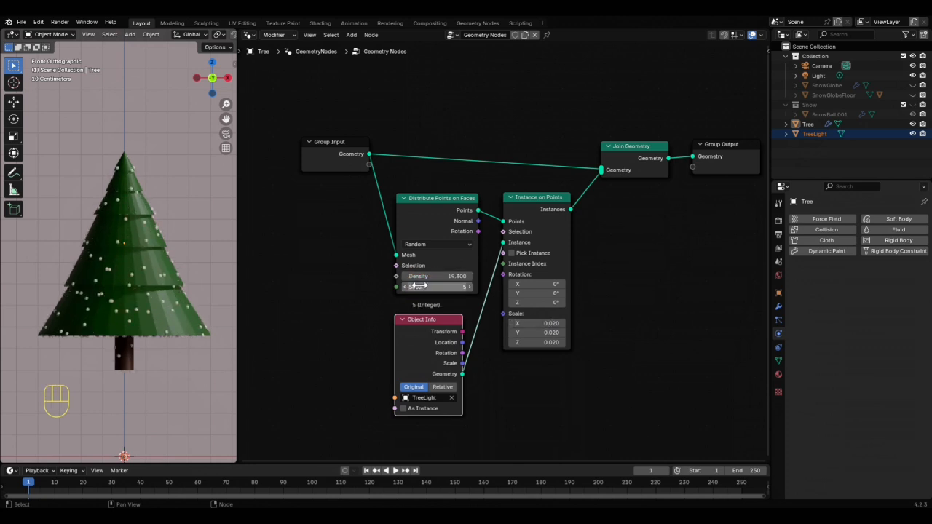
{"action": "left_click_drag", "start_coordinate": [419, 276], "coordinate": [432, 277]}
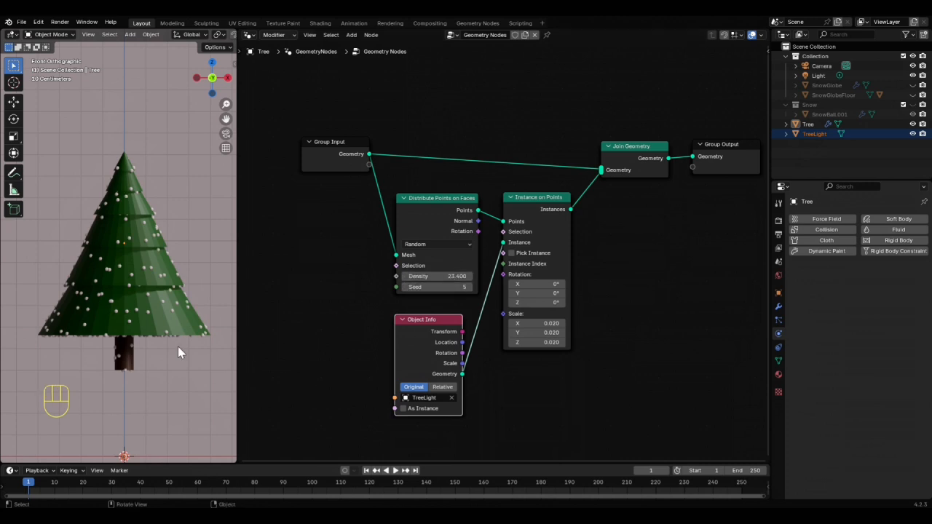
Drive the Instance on Points selection with a Greater Than comparison node set to Float
{"action": "middle_click_drag", "start_coordinate": [158, 379], "coordinate": [156, 345]}
{"action": "left_click", "coordinate": [503, 233]}
{"action": "left_click_drag", "start_coordinate": [502, 233], "coordinate": [350, 340]}
{"action": "type", "text": "gre"}
{"action": "key", "text": "Return"}
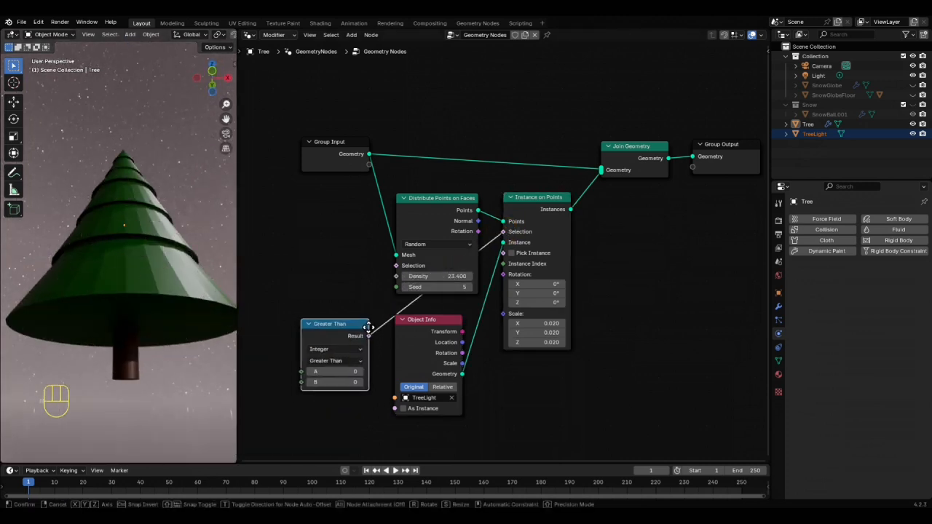
{"action": "left_click", "coordinate": [370, 324]}
{"action": "middle_click_drag", "start_coordinate": [346, 408], "coordinate": [466, 385]}
{"action": "left_click", "coordinate": [453, 318]}
Add a Separate XYZ node and connect its Z output to the comparison's A input
{"action": "left_click", "coordinate": [437, 342]}
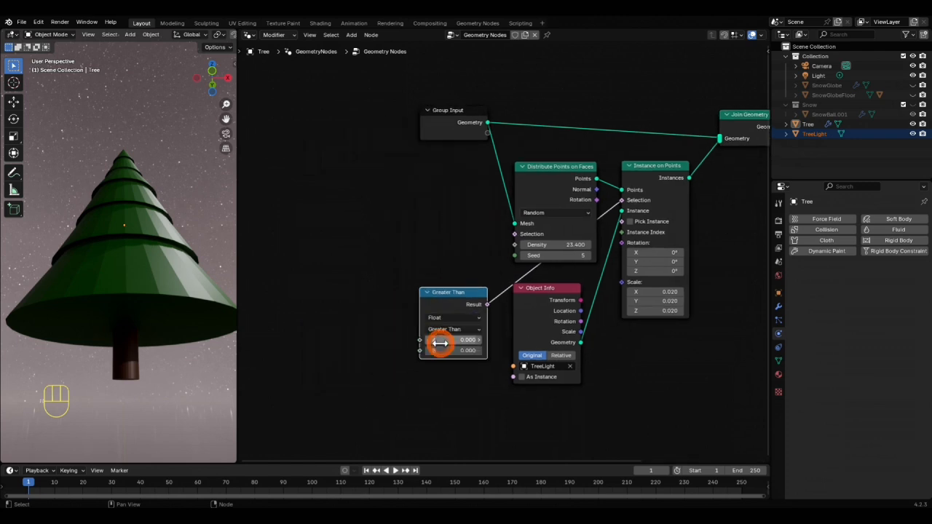
{"action": "left_click_drag", "start_coordinate": [418, 340], "coordinate": [255, 317]}
{"action": "type", "text": "separa"}
{"action": "key", "text": "Return"}
{"action": "left_click", "coordinate": [418, 348]}
{"action": "left_click_drag", "start_coordinate": [386, 327], "coordinate": [430, 349]}
{"action": "middle_click_drag", "start_coordinate": [324, 404], "coordinate": [408, 406]}
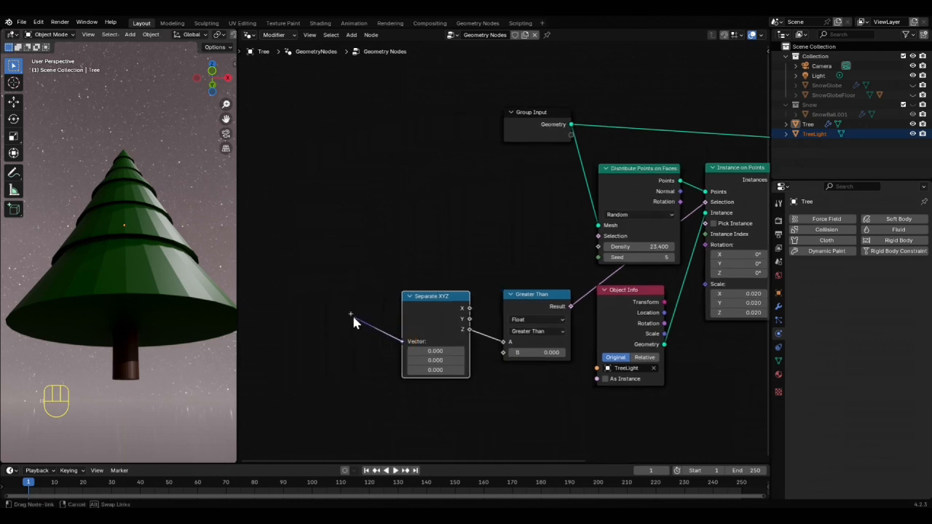
Add a Position node feeding the Separate XYZ vector input
{"action": "left_click_drag", "start_coordinate": [351, 315], "coordinate": [351, 315]}
{"action": "type", "text": "po"}
{"action": "key", "text": "Return"}
{"action": "left_click", "coordinate": [373, 306]}
Set the comparison's B threshold to -1 to keep lights off the trunk, checking the tree from several angles
{"action": "middle_click_drag", "start_coordinate": [484, 387], "coordinate": [396, 398]}
{"action": "middle_click_drag", "start_coordinate": [167, 388], "coordinate": [179, 437]}
{"action": "left_click_drag", "start_coordinate": [455, 365], "coordinate": [433, 365]}
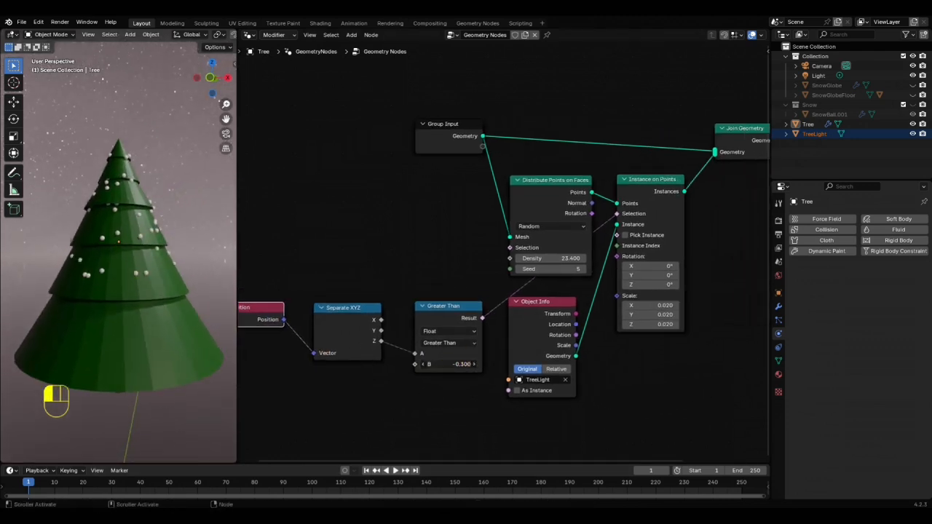
{"action": "middle_click_drag", "start_coordinate": [226, 429], "coordinate": [214, 414]}
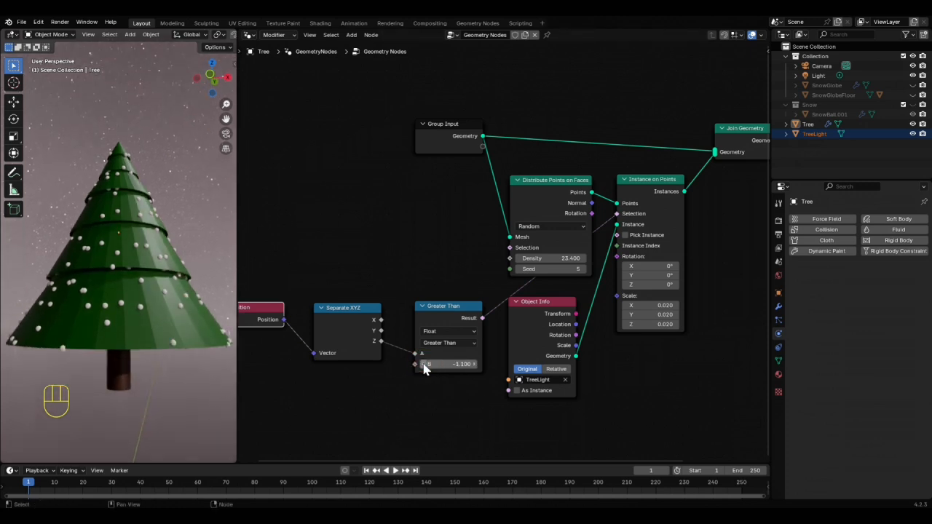
{"action": "middle_click_drag", "start_coordinate": [87, 408], "coordinate": [222, 407]}
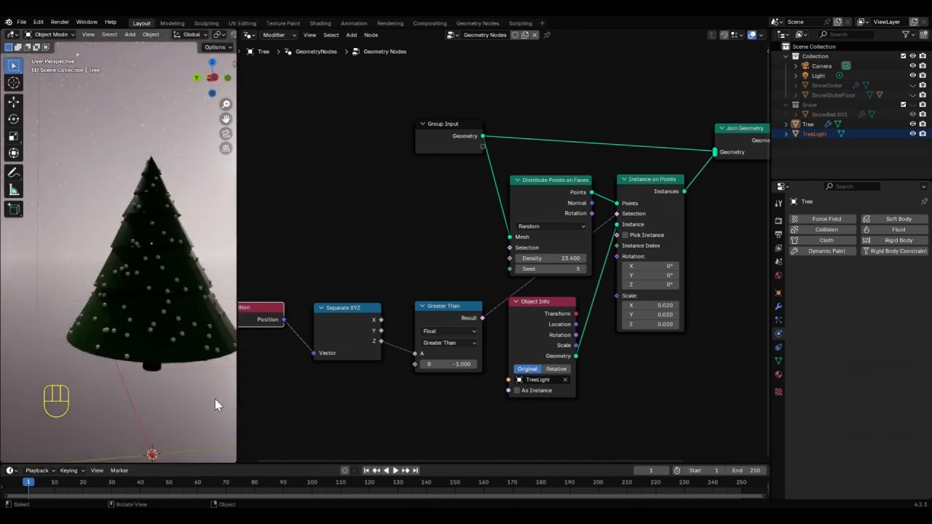
Insert a Set Material node between Instance on Points and Join Geometry and set its material to TreeLights
{"action": "key", "text": "Home"}
{"action": "key", "text": "g"}
{"action": "left_click", "coordinate": [666, 216]}
{"action": "key", "text": "shift+a"}
{"action": "type", "text": "set"}
{"action": "key", "text": "Return"}
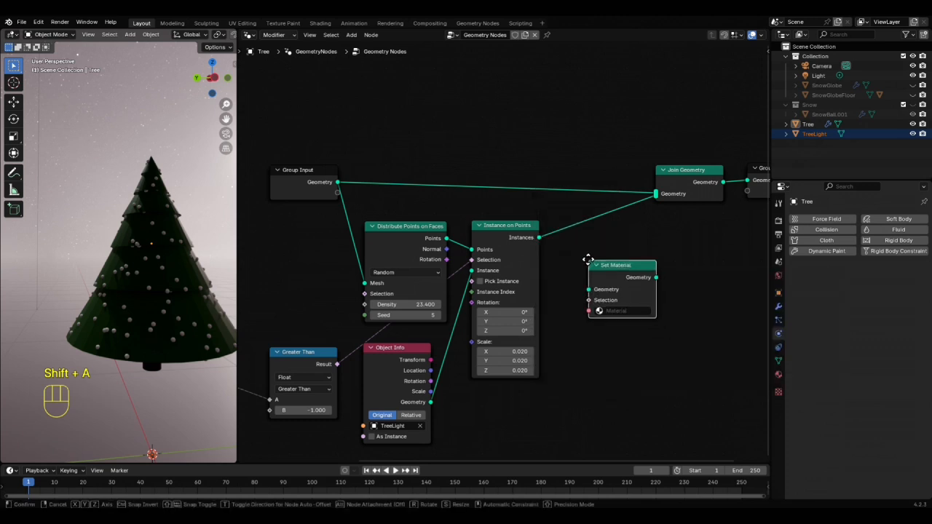
{"action": "left_click", "coordinate": [607, 248]}
{"action": "left_click", "coordinate": [609, 268]}
{"action": "left_click", "coordinate": [613, 321]}
Unhide the SnowGlobe, the SnowGlobeFloor and the Snow collection to view the tree inside the globe
{"action": "left_click_drag", "start_coordinate": [913, 86], "coordinate": [913, 104]}
{"action": "scroll", "coordinate": [72, 393], "scroll_direction": "down", "scroll_amount": 4}
{"action": "middle_click_drag", "start_coordinate": [72, 390], "coordinate": [65, 430]}
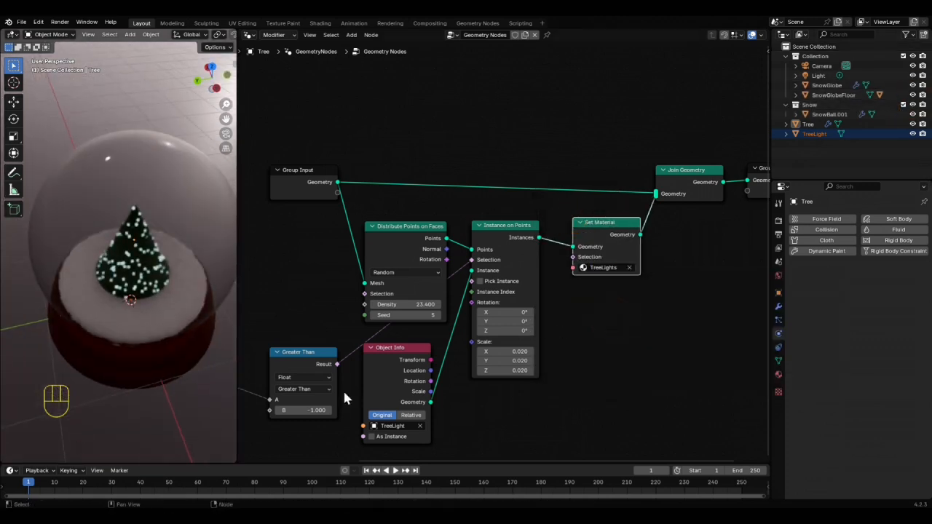
Move the Tree from the centre of the snowy floor to about X 0.098 m, Y 0.215 m, using the top view
{"action": "left_click", "coordinate": [810, 125]}
{"action": "middle_click_drag", "start_coordinate": [182, 413], "coordinate": [164, 446]}
{"action": "key", "text": "KP_7"}
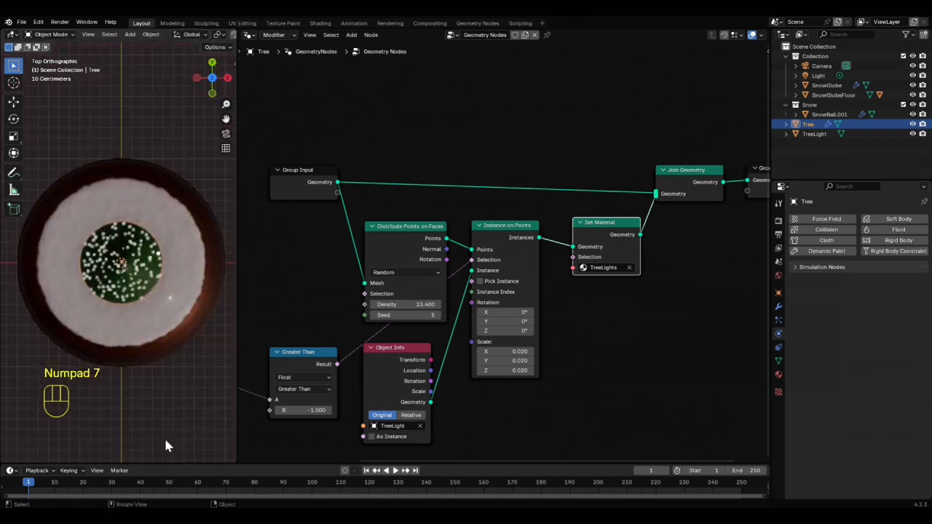
{"action": "key", "text": "g"}
{"action": "left_click", "coordinate": [177, 416]}
Keyframe the Tree's transform at frame 0, and keyframe a Z rotation of 360° at frame 250
{"action": "left_click", "coordinate": [26, 491]}
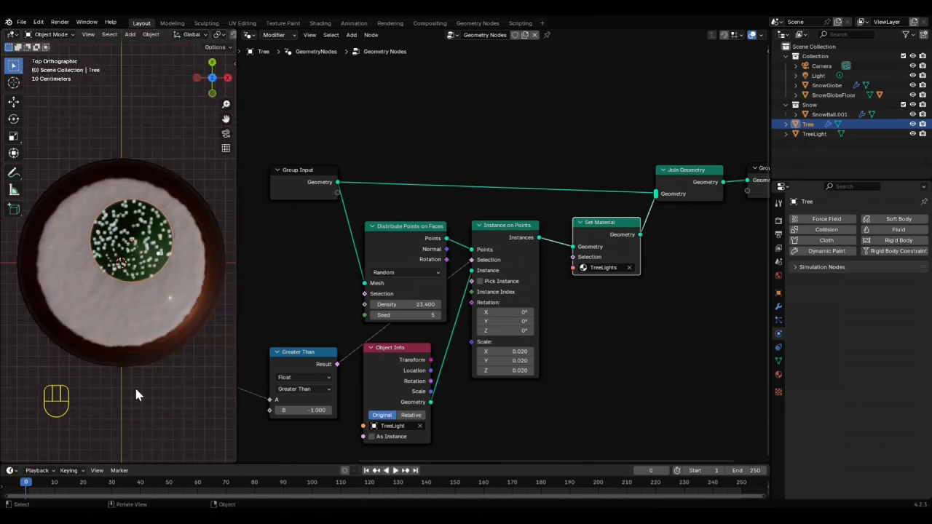
{"action": "key", "text": "i"}
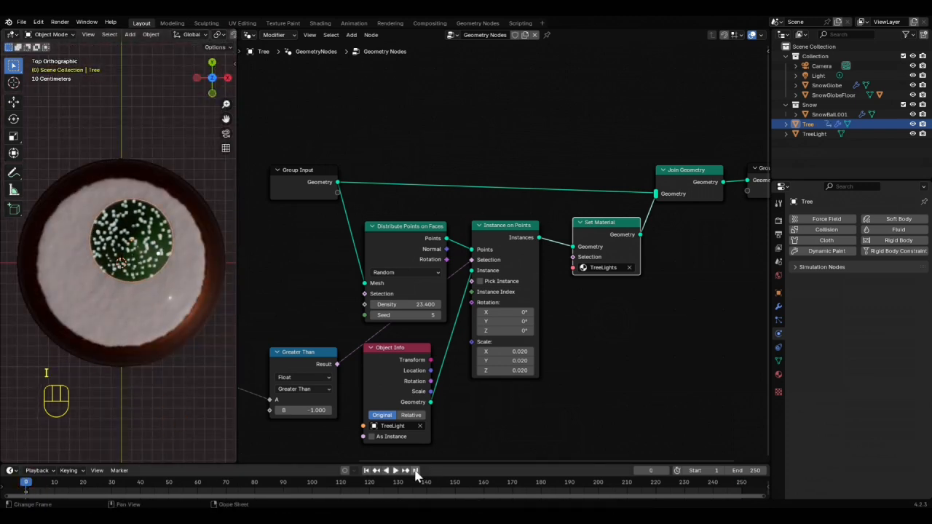
{"action": "left_click", "coordinate": [779, 293]}
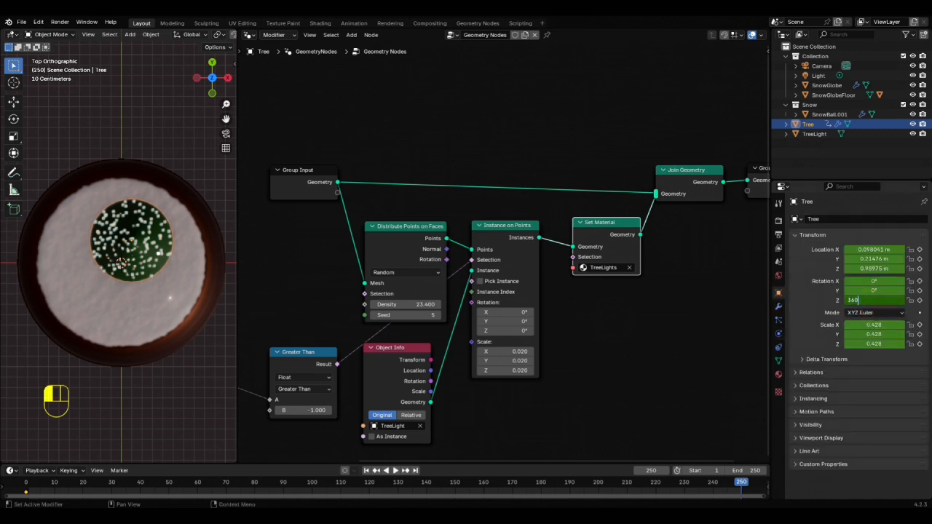
{"action": "key", "text": "i"}
{"action": "key", "text": "i"}
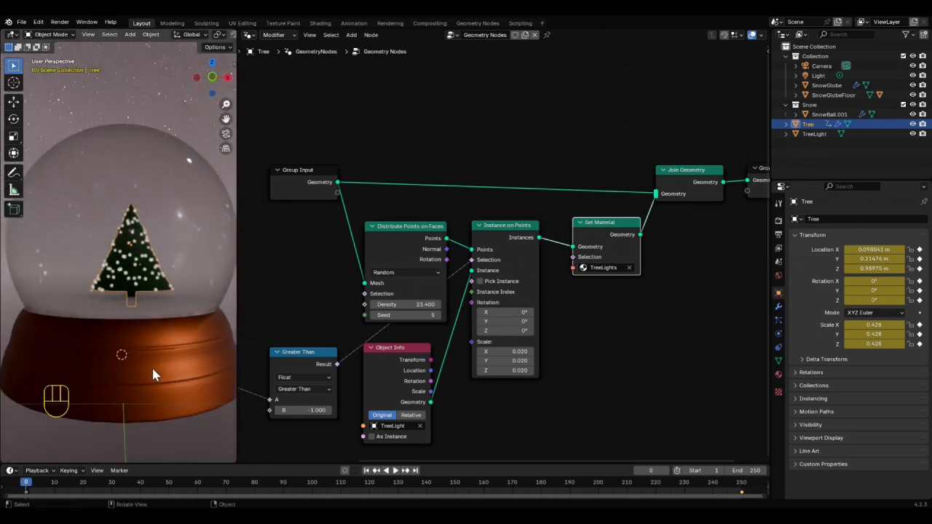
Add a UV sphere and scale it down to about 0.129
{"action": "scroll", "coordinate": [153, 357], "scroll_direction": "down", "scroll_amount": 3}
{"action": "key", "text": "shift+a"}
{"action": "mouse_move", "coordinate": [170, 319]}
{"action": "left_click", "coordinate": [195, 352]}
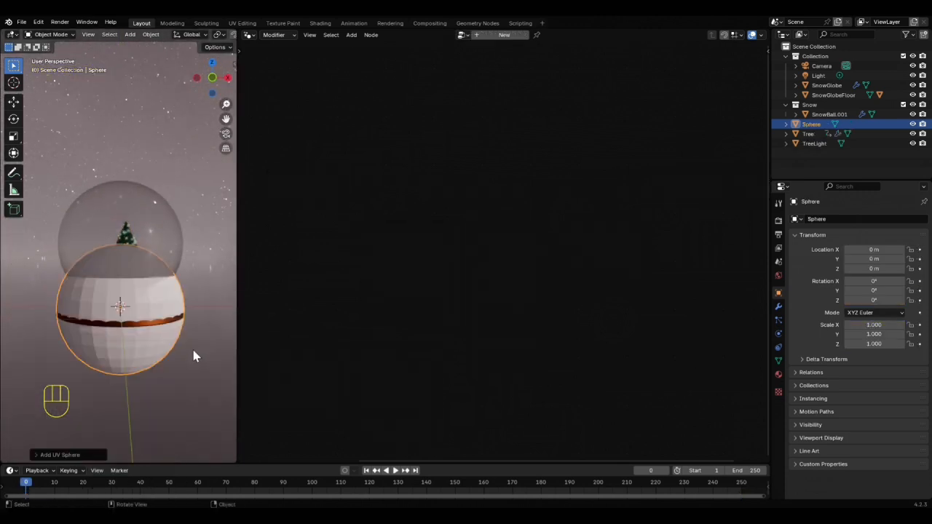
{"action": "key", "text": "s"}
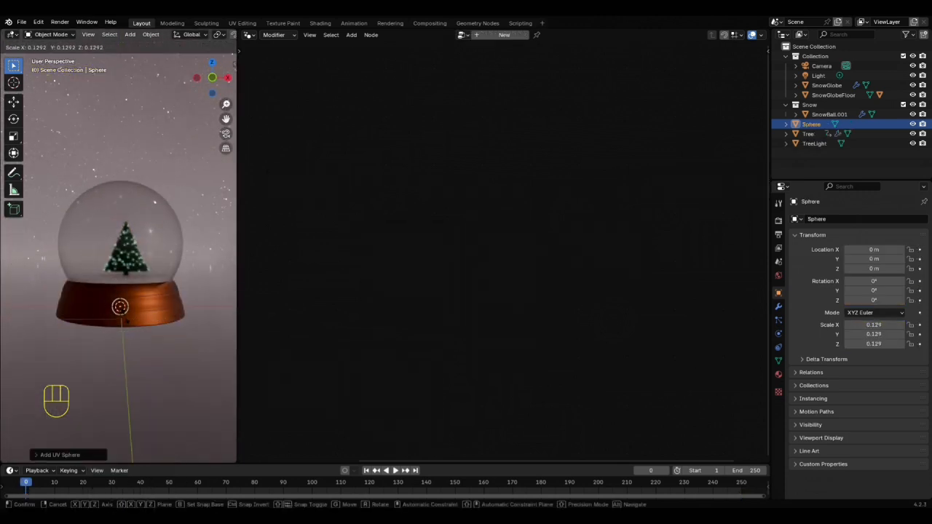
{"action": "left_click", "coordinate": [127, 321]}
Place the small sphere on the snowy floor in front of the tree, at about X -0.195 m, Y -0.439 m, Z 0.555 m
{"action": "scroll", "coordinate": [152, 310], "scroll_direction": "up", "scroll_amount": 4}
{"action": "key", "text": "g"}
{"action": "key", "text": "z"}
{"action": "left_click", "coordinate": [155, 298]}
{"action": "key", "text": "g"}
{"action": "key", "text": "y"}
{"action": "left_click", "coordinate": [152, 255]}
{"action": "middle_click_drag", "start_coordinate": [153, 332], "coordinate": [142, 381]}
{"action": "key", "text": "g"}
{"action": "key", "text": "x"}
{"action": "left_click", "coordinate": [135, 403]}
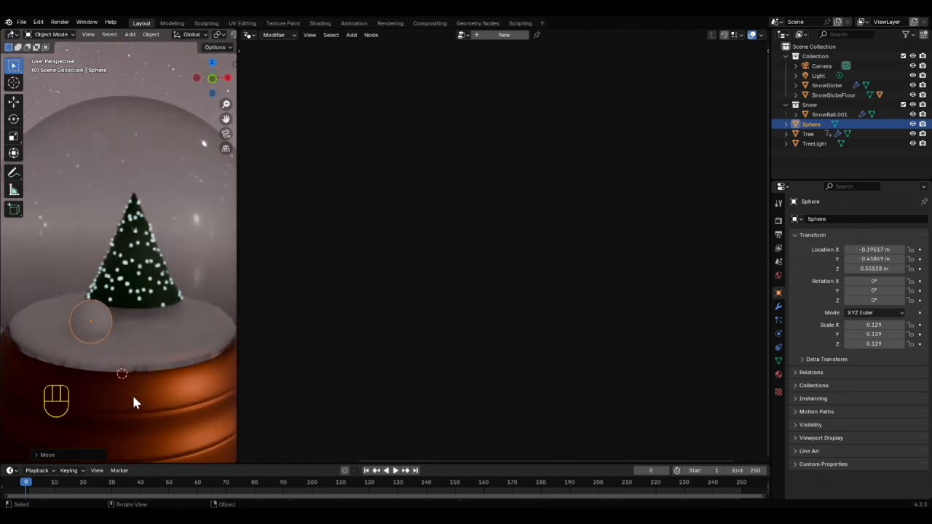
In Edit Mode, duplicate the sphere upward along Z and shrink it slightly into the snowman's middle ball, overlapping the base ball
{"action": "key", "text": "Tab"}
{"action": "scroll", "coordinate": [131, 395], "scroll_direction": "up", "scroll_amount": 2}
{"action": "middle_click_drag", "start_coordinate": [116, 404], "coordinate": [122, 388]}
{"action": "scroll", "coordinate": [122, 388], "scroll_direction": "down", "scroll_amount": 1}
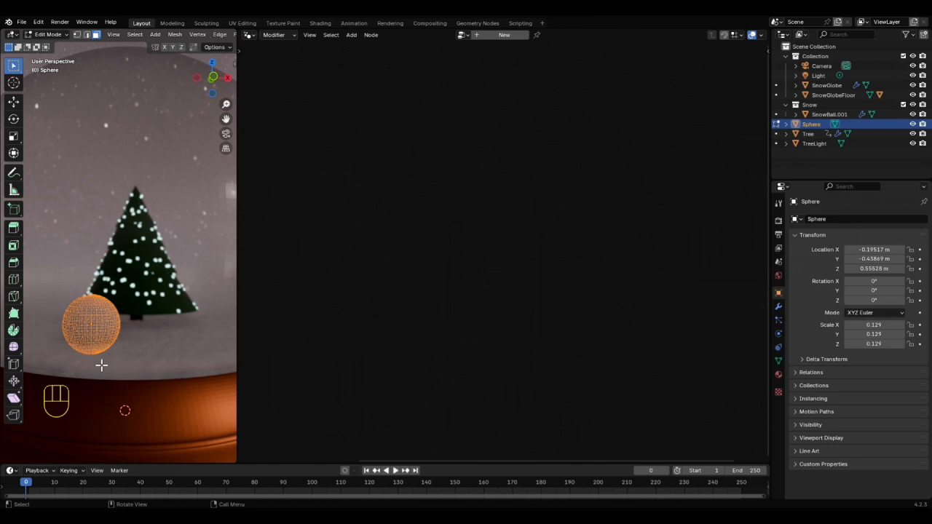
{"action": "key", "text": "shift+d"}
{"action": "key", "text": "z"}
{"action": "left_click", "coordinate": [141, 335]}
{"action": "key", "text": "s"}
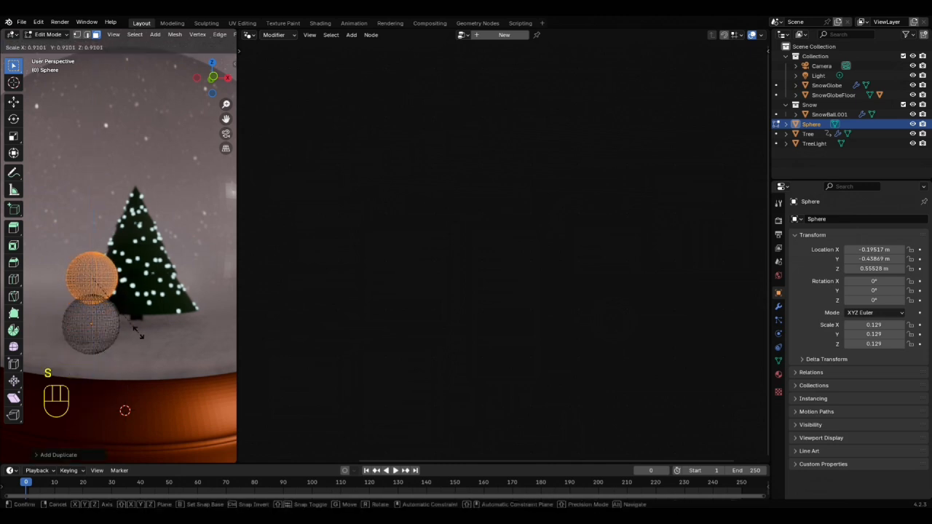
{"action": "left_click", "coordinate": [136, 330]}
{"action": "key", "text": "g"}
{"action": "key", "text": "z"}
{"action": "left_click", "coordinate": [135, 335]}
Duplicate the middle ball upward along Z and shrink it into the snowman's head, resting on the middle ball
{"action": "key", "text": "shift+d"}
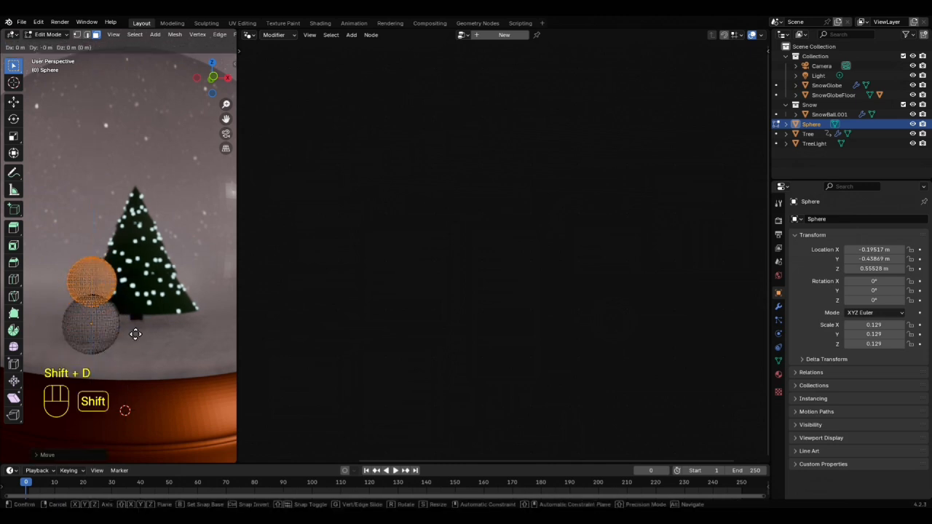
{"action": "key", "text": "z"}
{"action": "left_click", "coordinate": [135, 304]}
{"action": "key", "text": "s"}
{"action": "left_click", "coordinate": [133, 330]}
{"action": "key", "text": "g"}
{"action": "key", "text": "z"}
{"action": "left_click", "coordinate": [135, 331]}
Snap the 3D cursor to the head, add a cylinder there, scale it to hat size and raise it above the head
{"action": "key", "text": "shift+s"}
{"action": "left_click", "coordinate": [138, 379]}
{"action": "key", "text": "shift+a"}
{"action": "left_click", "coordinate": [114, 383]}
{"action": "key", "text": "s"}
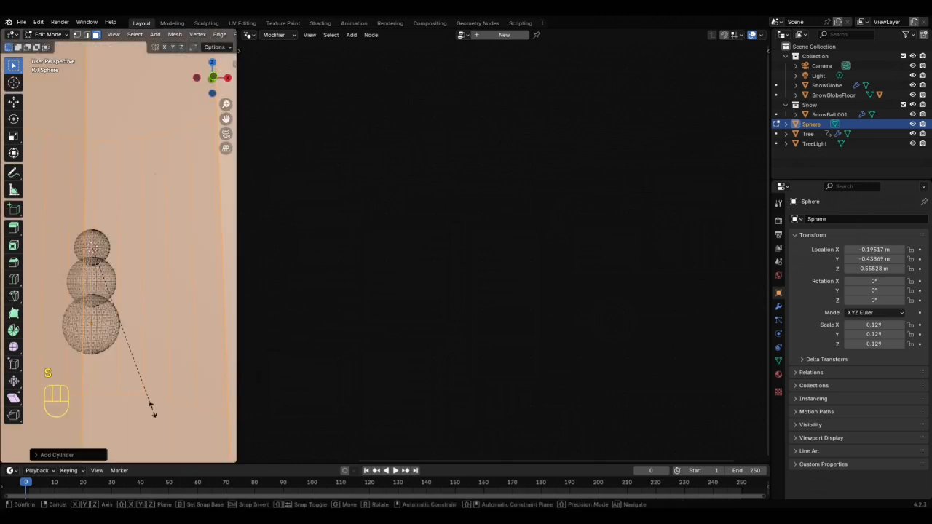
{"action": "left_click", "coordinate": [91, 259]}
{"action": "key", "text": "g"}
{"action": "key", "text": "z"}
{"action": "left_click", "coordinate": [138, 299]}
{"action": "scroll", "coordinate": [138, 299], "scroll_direction": "up", "scroll_amount": 5}
{"action": "scroll", "coordinate": [157, 337], "scroll_direction": "down", "scroll_amount": 1}
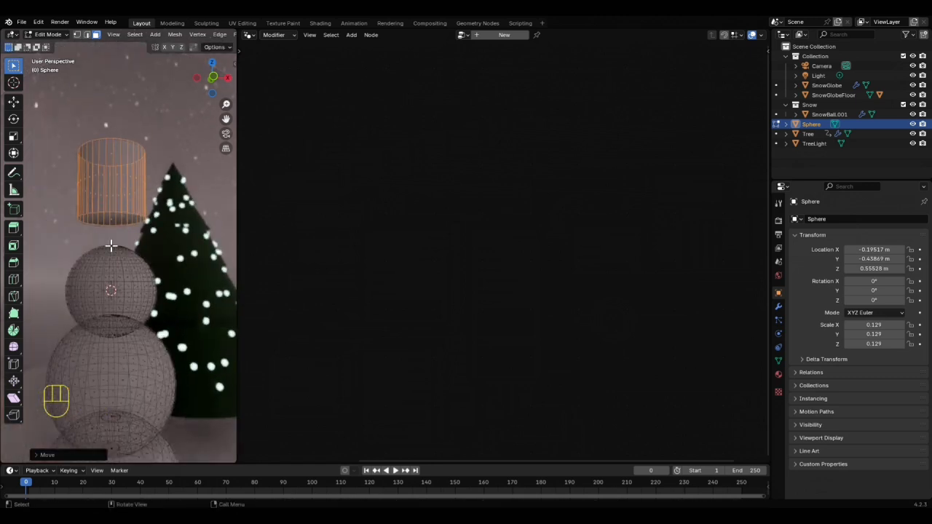
Extrude the cylinder's bottom face slightly downward and extrude the resulting side ring outward to form a hat brim
{"action": "left_click", "coordinate": [114, 221]}
{"action": "key", "text": "e"}
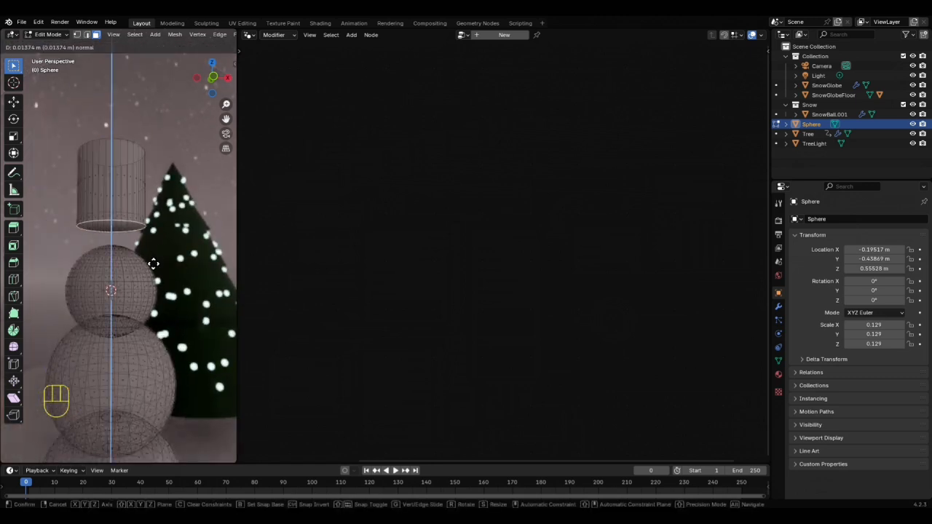
{"action": "left_click", "coordinate": [126, 220]}
{"action": "left_click", "coordinate": [128, 220], "text": "alt"}
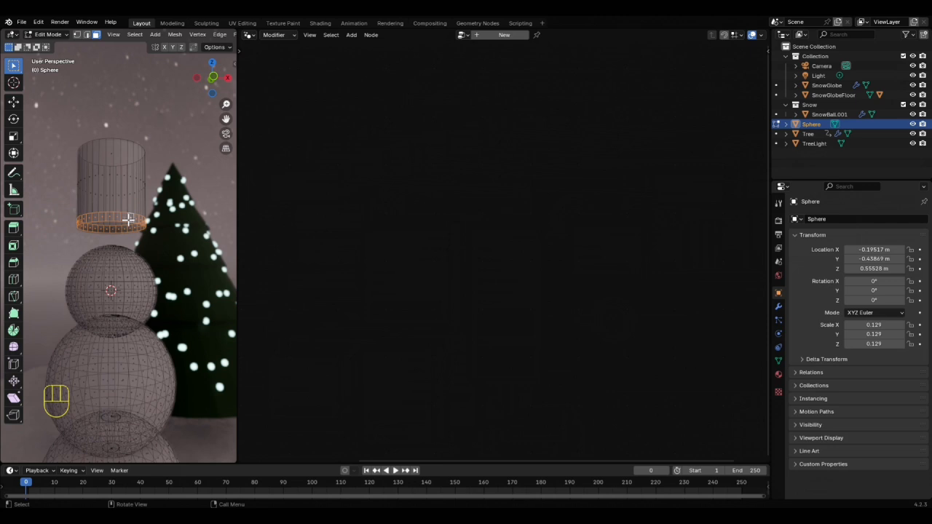
{"action": "key", "text": "alt+s"}
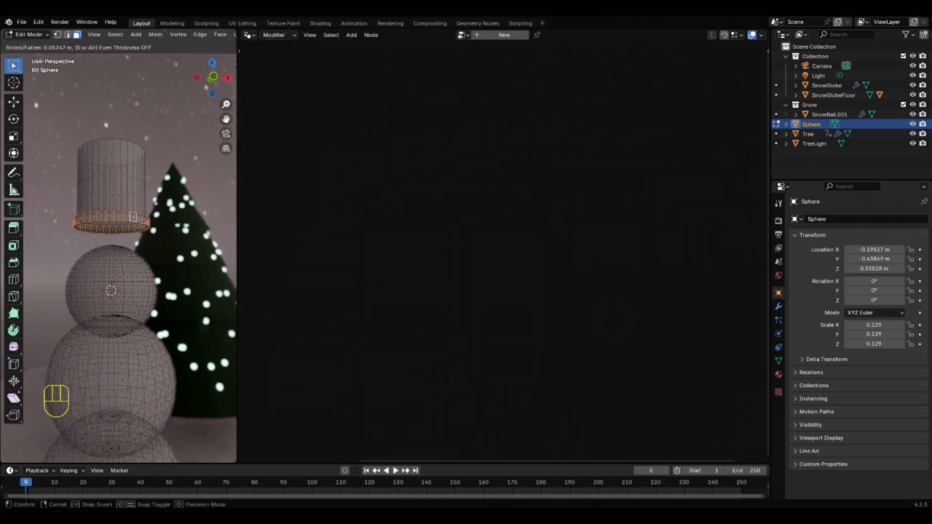
{"action": "left_click", "coordinate": [149, 215]}
Widen the 3D viewport, and in front view tilt the whole hat and lower it onto the snowman's head
{"action": "left_click_drag", "start_coordinate": [237, 246], "coordinate": [437, 246]}
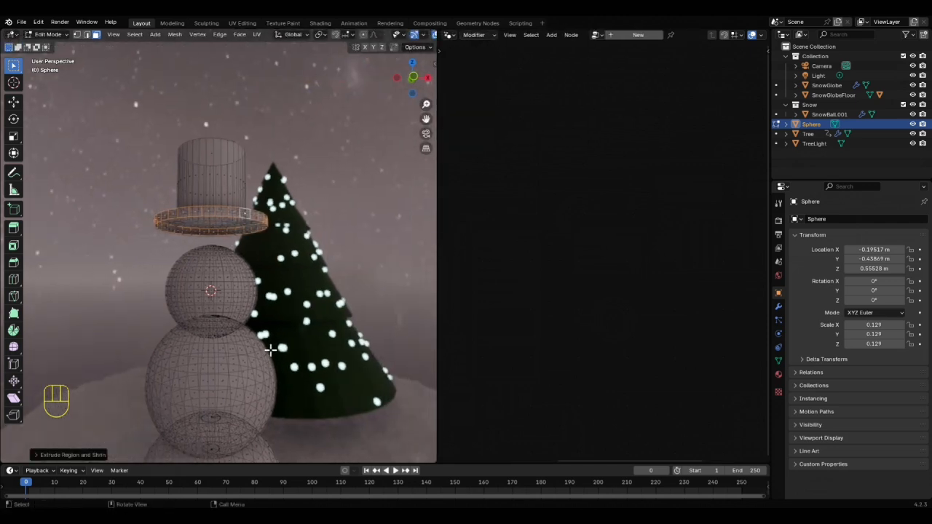
{"action": "key", "text": "KP_1"}
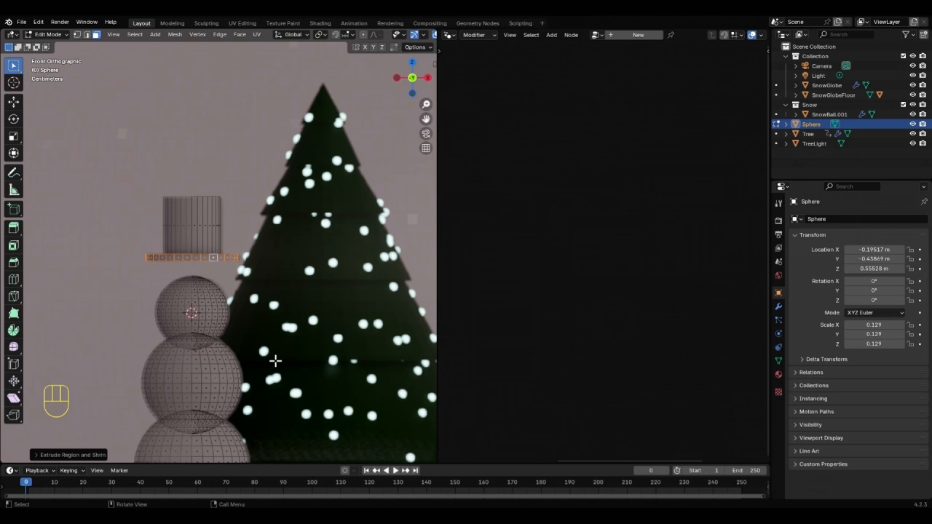
{"action": "key", "text": "l"}
{"action": "key", "text": "r"}
{"action": "left_click", "coordinate": [252, 322]}
{"action": "key", "text": "g"}
{"action": "key", "text": "x"}
{"action": "key", "text": "z"}
{"action": "left_click", "coordinate": [244, 347]}
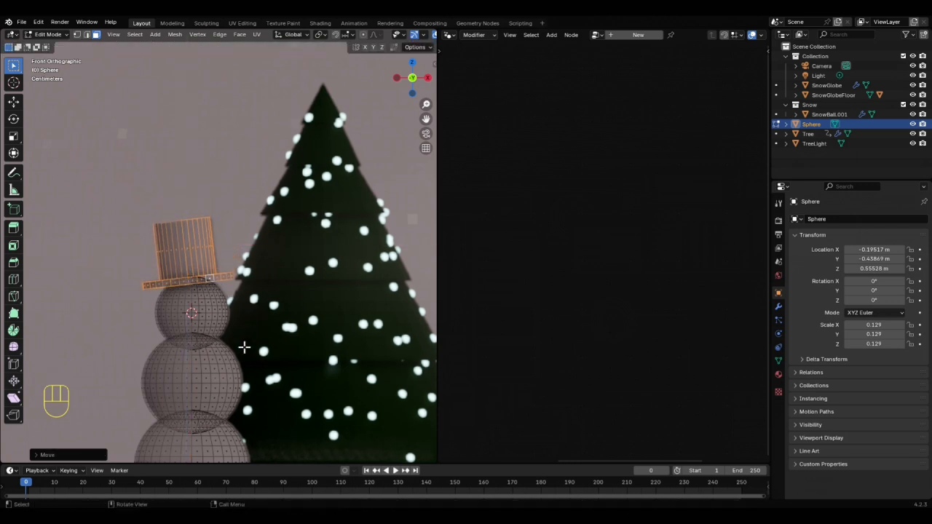
Add a cone at the 3D cursor and scale it down to nose size
{"action": "scroll", "coordinate": [244, 347], "scroll_direction": "down", "scroll_amount": 4}
{"action": "key", "text": "shift+a"}
{"action": "left_click", "coordinate": [241, 354]}
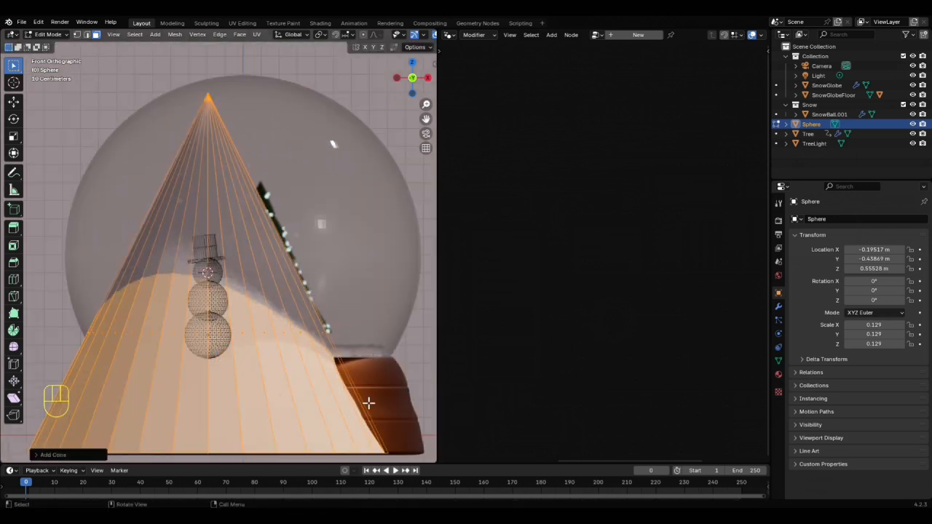
{"action": "key", "text": "s"}
{"action": "left_click", "coordinate": [219, 430]}
Move the cone along Z to head height and along Y in front of the snowman's face
{"action": "key", "text": "g"}
{"action": "key", "text": "z"}
{"action": "left_click", "coordinate": [233, 271]}
{"action": "scroll", "coordinate": [197, 349], "scroll_direction": "up", "scroll_amount": 5}
{"action": "middle_click_drag", "start_coordinate": [197, 349], "coordinate": [240, 421]}
{"action": "key", "text": "g"}
{"action": "key", "text": "y"}
{"action": "left_click", "coordinate": [168, 433]}
Shrink the cone's base so it becomes a slim carrot nose
{"action": "key", "text": "KP_1"}
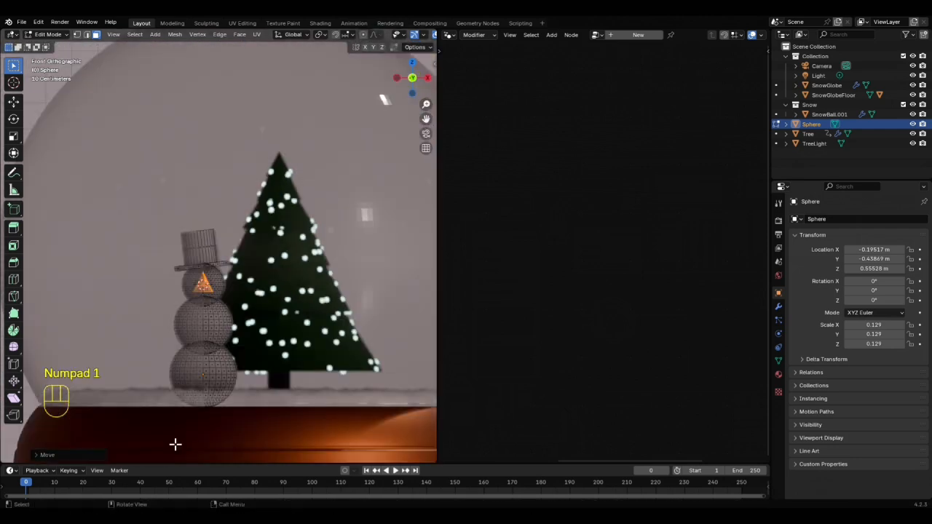
{"action": "scroll", "coordinate": [244, 345], "scroll_direction": "up", "scroll_amount": 7}
{"action": "middle_click_drag", "start_coordinate": [223, 402], "coordinate": [270, 312], "text": "shift"}
{"action": "scroll", "coordinate": [212, 376], "scroll_direction": "up", "scroll_amount": 3}
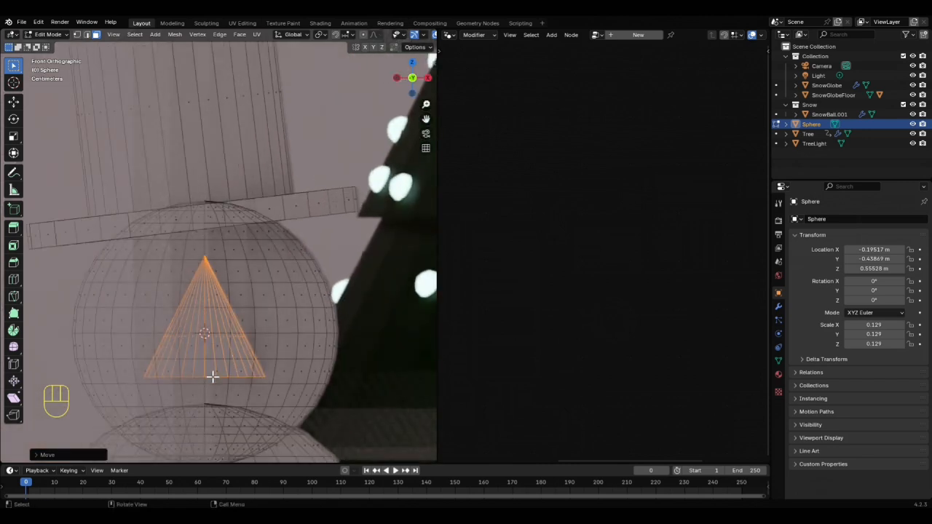
{"action": "left_click", "coordinate": [210, 375], "text": "alt"}
{"action": "key", "text": "s"}
{"action": "left_click", "coordinate": [229, 389]}
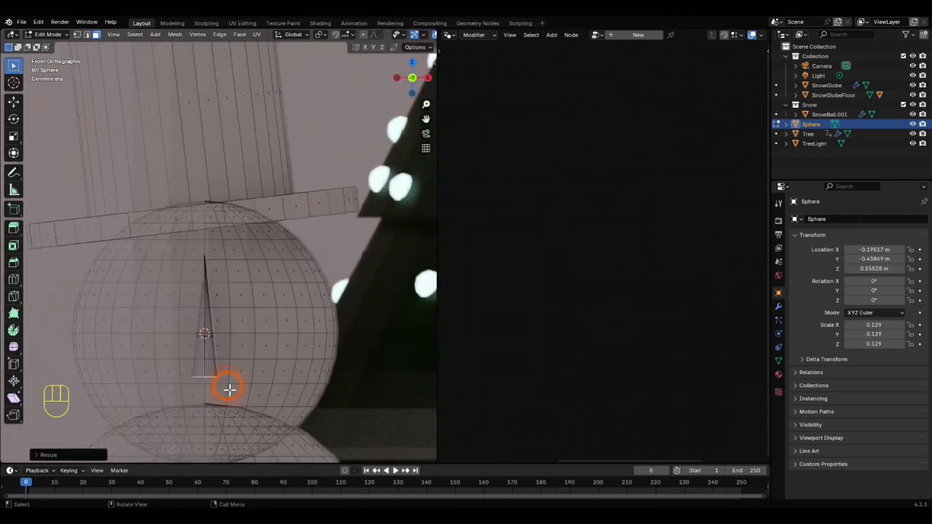
Select the whole nose cone and rotate it 90° around X so that it points forward
{"action": "middle_click_drag", "start_coordinate": [229, 389], "coordinate": [184, 404]}
{"action": "scroll", "coordinate": [184, 404], "scroll_direction": "down", "scroll_amount": 7}
{"action": "key", "text": "KP_3"}
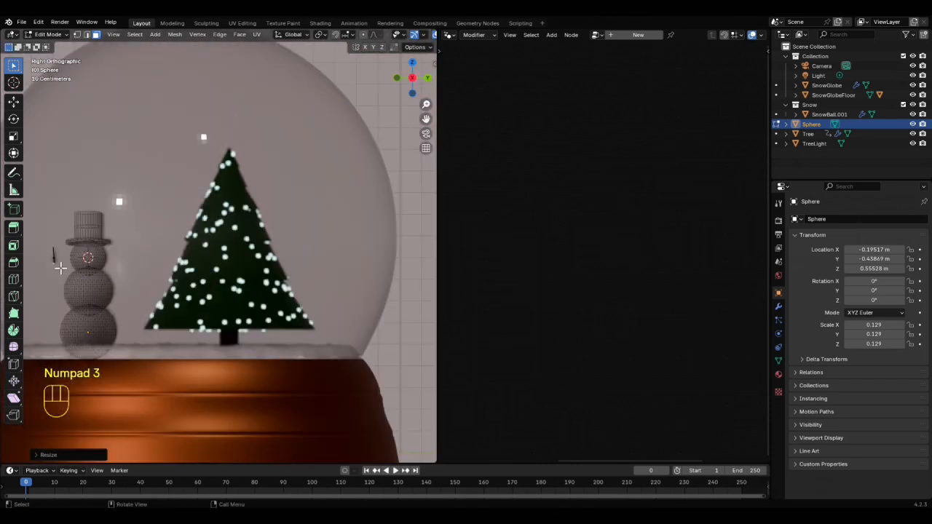
{"action": "key", "text": "ctrl+KP_Add"}
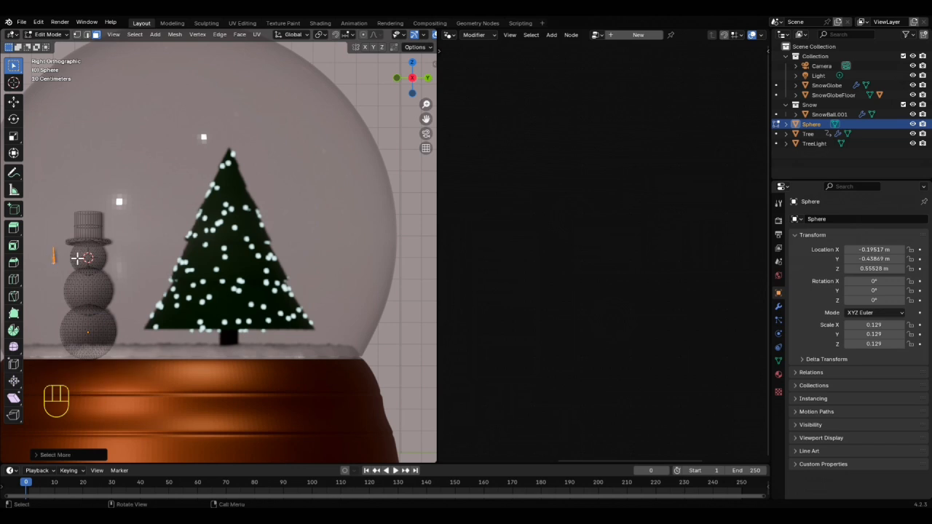
{"action": "key", "text": "r"}
{"action": "key", "text": "x"}
{"action": "key", "text": "9"}
{"action": "key", "text": "0"}
{"action": "left_click", "coordinate": [75, 257]}
Move the nose to mid-height of the head and back against the face
{"action": "scroll", "coordinate": [91, 320], "scroll_direction": "up", "scroll_amount": 2}
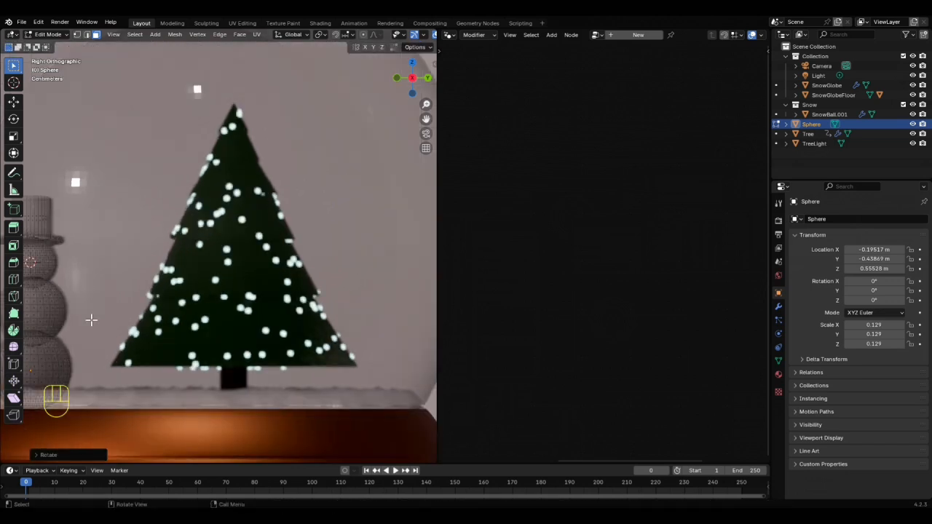
{"action": "middle_click_drag", "start_coordinate": [101, 335], "coordinate": [313, 296], "text": "shift"}
{"action": "scroll", "coordinate": [310, 297], "scroll_direction": "up", "scroll_amount": 5}
{"action": "key", "text": "g"}
{"action": "key", "text": "z"}
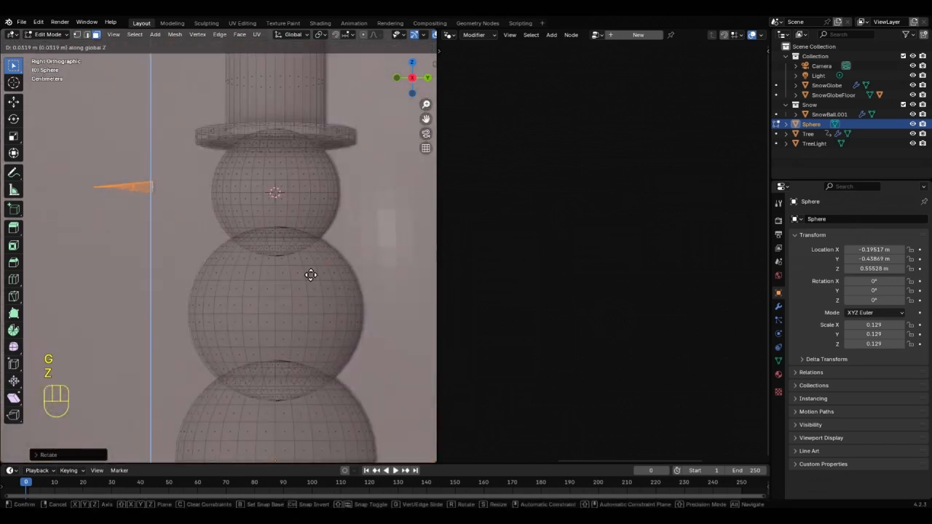
{"action": "left_click", "coordinate": [374, 269]}
Add an ico sphere at the head's centre and shrink it to eye size
{"action": "middle_click_drag", "start_coordinate": [374, 269], "coordinate": [302, 365]}
{"action": "scroll", "coordinate": [302, 364], "scroll_direction": "down", "scroll_amount": 5}
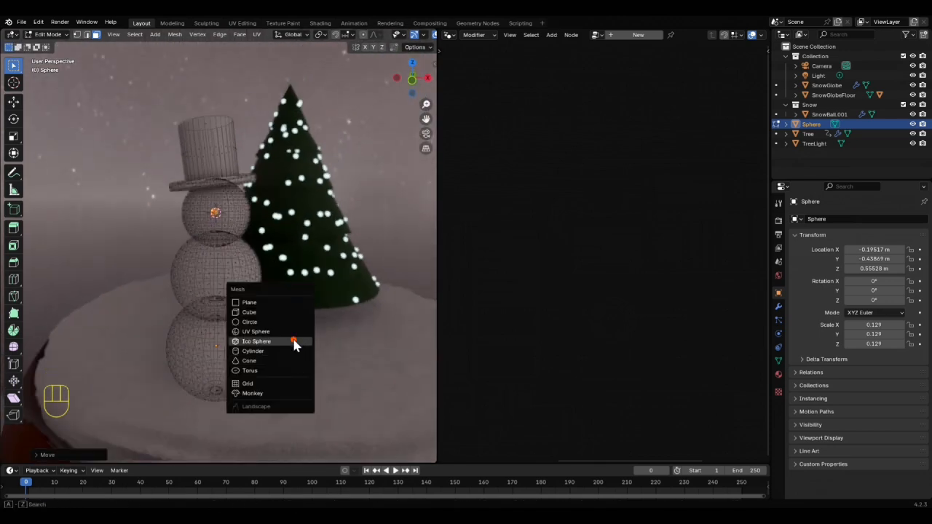
{"action": "left_click", "coordinate": [294, 342]}
{"action": "key", "text": "s"}
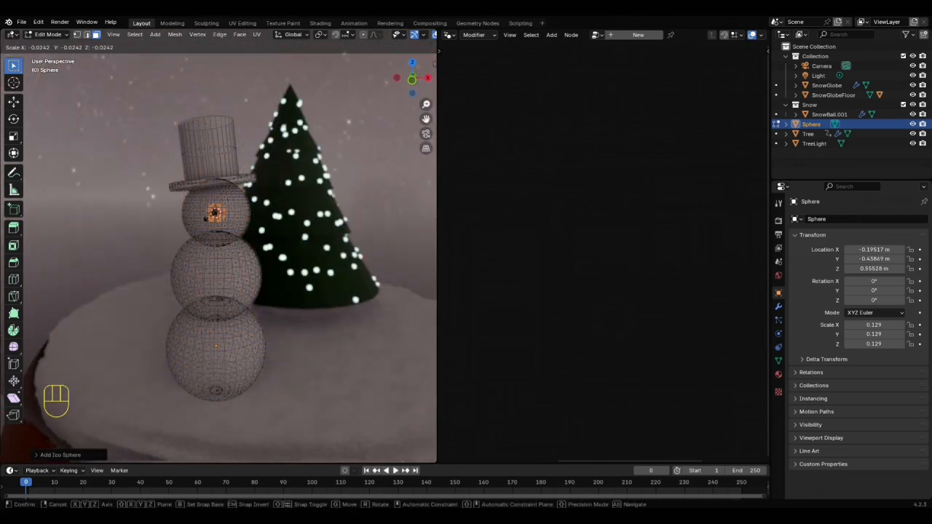
{"action": "left_click", "coordinate": [216, 218]}
Raise the small ico sphere above the nose and shift it along X to one eye's position
{"action": "middle_click_drag", "start_coordinate": [323, 297], "coordinate": [251, 304]}
{"action": "scroll", "coordinate": [254, 298], "scroll_direction": "up", "scroll_amount": 3}
{"action": "key", "text": "g"}
{"action": "key", "text": "z"}
{"action": "left_click", "coordinate": [248, 275]}
{"action": "key", "text": "g"}
{"action": "key", "text": "x"}
{"action": "left_click", "coordinate": [341, 312]}
Duplicate the eye along X for the second eye, and move both eyes forward along Y onto the face
{"action": "key", "text": "shift+d"}
{"action": "key", "text": "x"}
{"action": "left_click", "coordinate": [301, 308]}
{"action": "scroll", "coordinate": [250, 303], "scroll_direction": "up", "scroll_amount": 3}
{"action": "middle_click_drag", "start_coordinate": [347, 119], "coordinate": [306, 192], "text": "shift"}
{"action": "scroll", "coordinate": [306, 192], "scroll_direction": "up", "scroll_amount": 3}
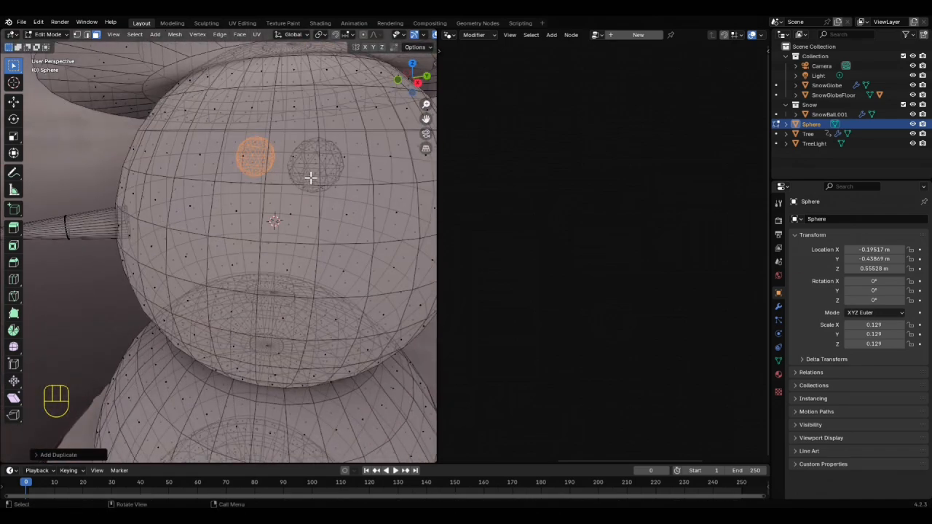
{"action": "key", "text": "l"}
{"action": "key", "text": "g"}
{"action": "key", "text": "y"}
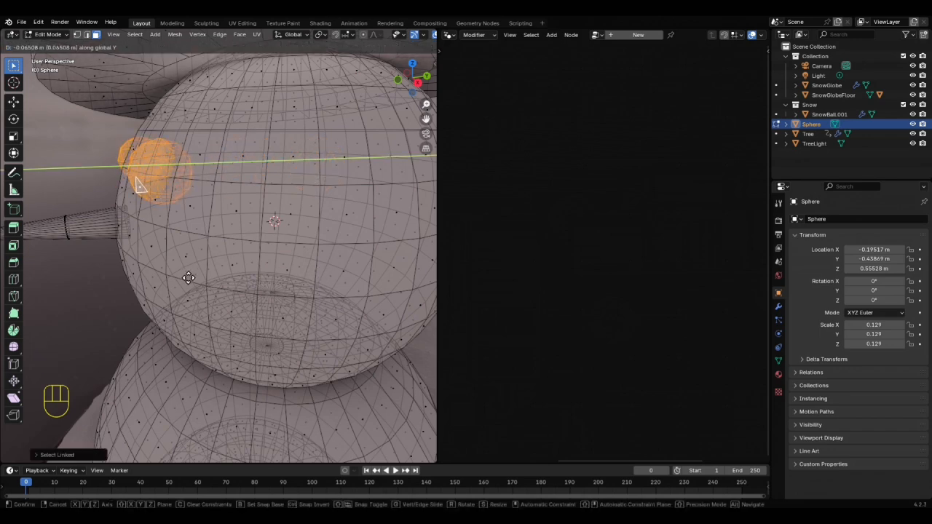
{"action": "left_click", "coordinate": [189, 278]}
Select only the eye farther from the tree and shift it slightly outward along X to even out the spacing
{"action": "scroll", "coordinate": [189, 277], "scroll_direction": "down", "scroll_amount": 4}
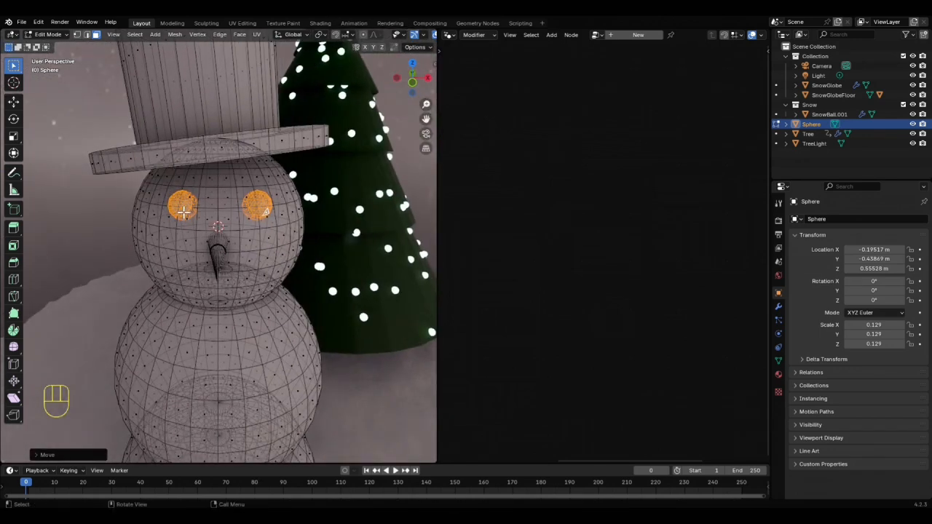
{"action": "left_click", "coordinate": [184, 213]}
{"action": "key", "text": "l"}
{"action": "key", "text": "g"}
{"action": "key", "text": "x"}
{"action": "left_click", "coordinate": [185, 223]}
Duplicate that eye downward along Z to mouth height and shrink it into a mouth pebble
{"action": "key", "text": "shift+d"}
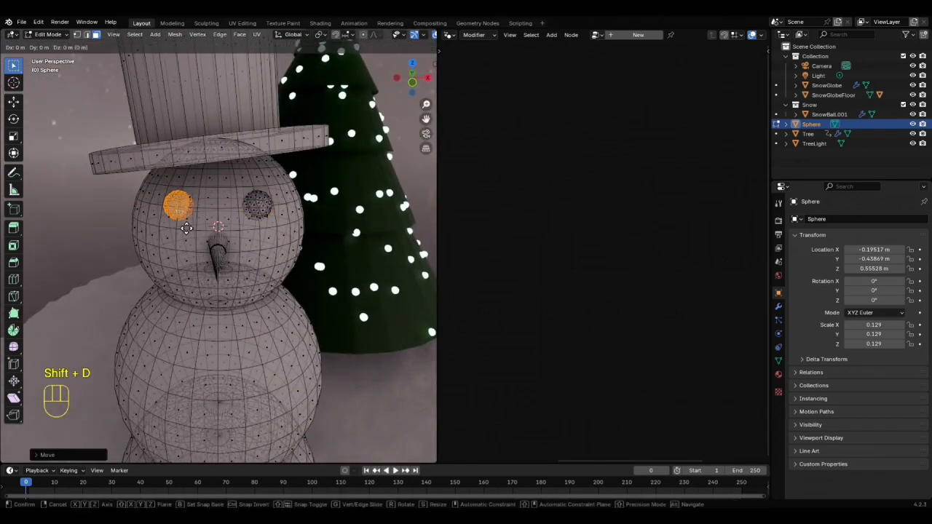
{"action": "key", "text": "z"}
{"action": "left_click", "coordinate": [184, 301]}
{"action": "key", "text": "s"}
{"action": "left_click", "coordinate": [252, 341]}
Duplicate the mouth pebble along X, and adjust the copy along Z and Y to follow the face's curve
{"action": "scroll", "coordinate": [255, 343], "scroll_direction": "up", "scroll_amount": 2}
{"action": "middle_click_drag", "start_coordinate": [254, 343], "coordinate": [238, 335]}
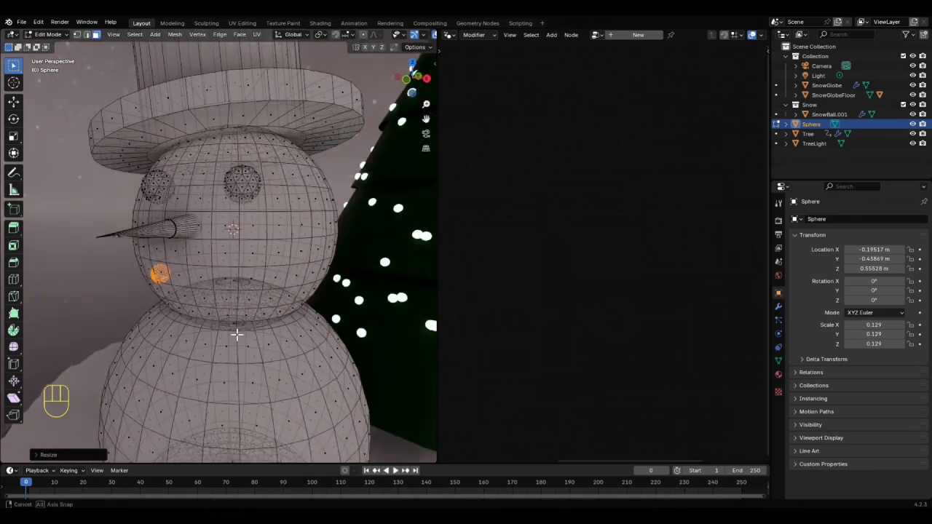
{"action": "key", "text": "shift+d"}
{"action": "key", "text": "x"}
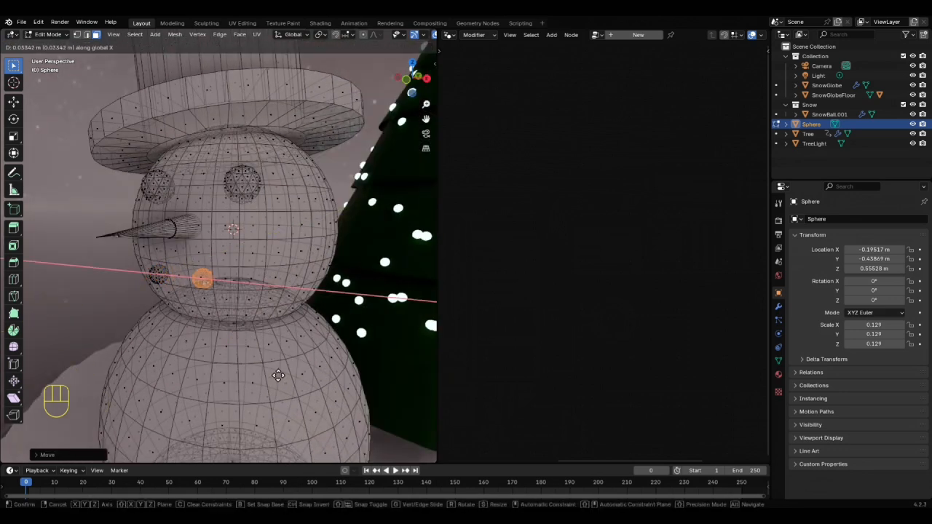
{"action": "left_click", "coordinate": [256, 372]}
{"action": "key", "text": "g"}
{"action": "key", "text": "z"}
{"action": "left_click", "coordinate": [257, 375]}
{"action": "middle_click_drag", "start_coordinate": [257, 374], "coordinate": [269, 351]}
{"action": "key", "text": "g"}
{"action": "key", "text": "y"}
{"action": "left_click", "coordinate": [217, 378]}
Duplicate the second mouth pebble along X and shift this third pebble along Y onto the face
{"action": "key", "text": "shift+d"}
{"action": "key", "text": "x"}
{"action": "left_click", "coordinate": [231, 395]}
{"action": "key", "text": "g"}
{"action": "key", "text": "y"}
{"action": "left_click", "coordinate": [206, 391]}
Duplicate the third pebble as the fourth, and position it along X and Y to complete the smile
{"action": "key", "text": "shift+d"}
{"action": "left_click", "coordinate": [212, 386]}
{"action": "key", "text": "g"}
{"action": "key", "text": "x"}
{"action": "left_click", "coordinate": [274, 388]}
{"action": "key", "text": "g"}
{"action": "key", "text": "y"}
{"action": "left_click", "coordinate": [199, 354]}
Duplicate the last mouth pebble down along Z onto the middle body ball, center it along X and resize it as a button
{"action": "key", "text": "shift+d"}
{"action": "key", "text": "z"}
{"action": "left_click", "coordinate": [187, 58]}
{"action": "key", "text": "g"}
{"action": "key", "text": "x"}
{"action": "left_click", "coordinate": [140, 55]}
{"action": "key", "text": "KP_1"}
{"action": "key", "text": "g"}
{"action": "key", "text": "x"}
{"action": "left_click", "coordinate": [214, 241]}
{"action": "key", "text": "s"}
{"action": "left_click", "coordinate": [270, 303]}
Duplicate the button twice downward along Z, shifting each copy along Y onto the body's surface
{"action": "middle_click_drag", "start_coordinate": [271, 303], "coordinate": [187, 309]}
{"action": "key", "text": "shift+d"}
{"action": "key", "text": "z"}
{"action": "left_click", "coordinate": [189, 349]}
{"action": "key", "text": "g"}
{"action": "key", "text": "y"}
{"action": "left_click", "coordinate": [181, 354]}
{"action": "key", "text": "shift+d"}
{"action": "key", "text": "z"}
{"action": "left_click", "coordinate": [185, 381]}
{"action": "key", "text": "g"}
{"action": "key", "text": "y"}
{"action": "left_click", "coordinate": [212, 373]}
Turn off X-ray in the viewport and switch the node area to the Shader Editor
{"action": "middle_click_drag", "start_coordinate": [212, 372], "coordinate": [364, 364]}
{"action": "scroll", "coordinate": [306, 305], "scroll_direction": "down", "scroll_amount": 3}
{"action": "scroll", "coordinate": [415, 35], "scroll_direction": "down", "scroll_amount": 5}
{"action": "left_click", "coordinate": [379, 34]}
{"action": "middle_click_drag", "start_coordinate": [299, 226], "coordinate": [292, 216]}
{"action": "left_click", "coordinate": [449, 34]}
{"action": "left_click", "coordinate": [470, 125]}
Create a new material for the snowman and set its base color to a pale mint white
{"action": "left_click", "coordinate": [673, 35]}
{"action": "middle_click_drag", "start_coordinate": [611, 178], "coordinate": [566, 295]}
{"action": "scroll", "coordinate": [579, 191], "scroll_direction": "up", "scroll_amount": 1}
{"action": "left_click", "coordinate": [570, 156]}
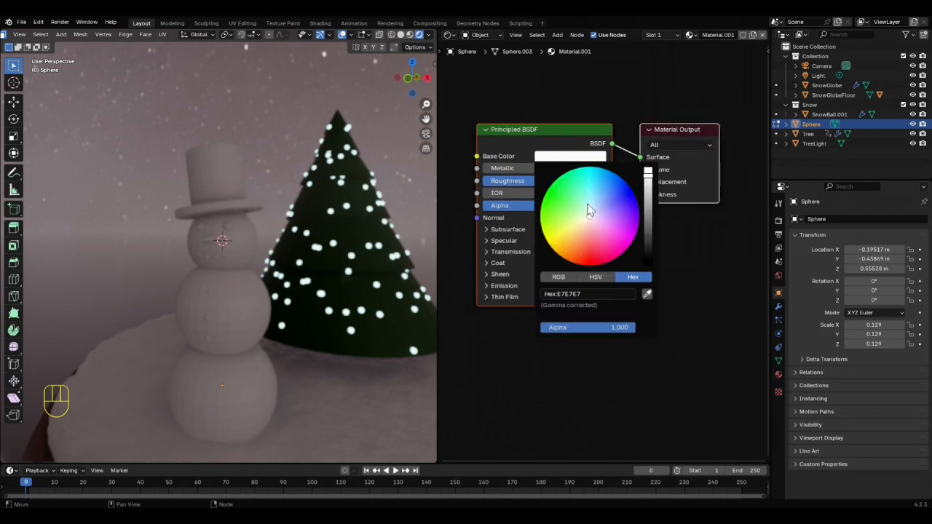
{"action": "left_click", "coordinate": [589, 206]}
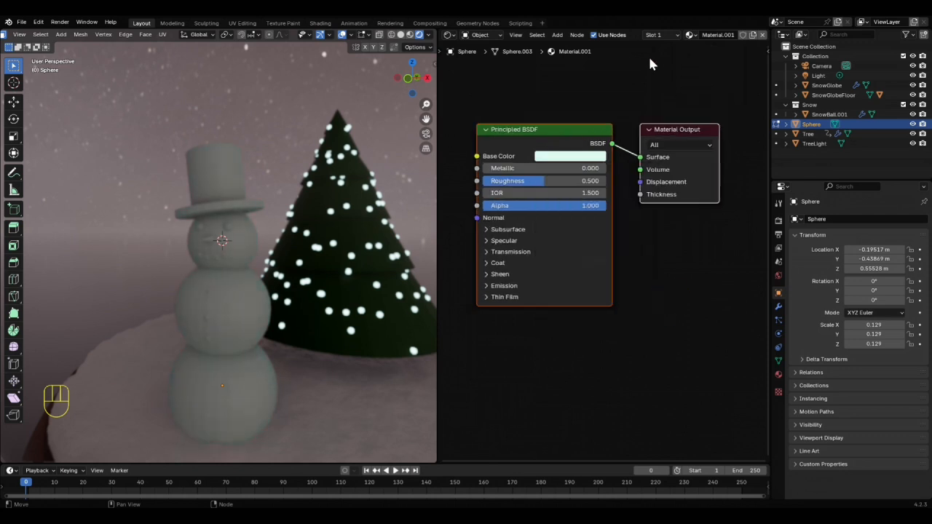
Rename the Sphere object as Snowman
{"action": "double_click", "coordinate": [811, 124]}
{"action": "type", "text": "Snowman"}
{"action": "key", "text": "Return"}
Add a second material slot with a new material named Black and set its base color to 030303
{"action": "left_click", "coordinate": [674, 35]}
{"action": "left_click", "coordinate": [713, 54]}
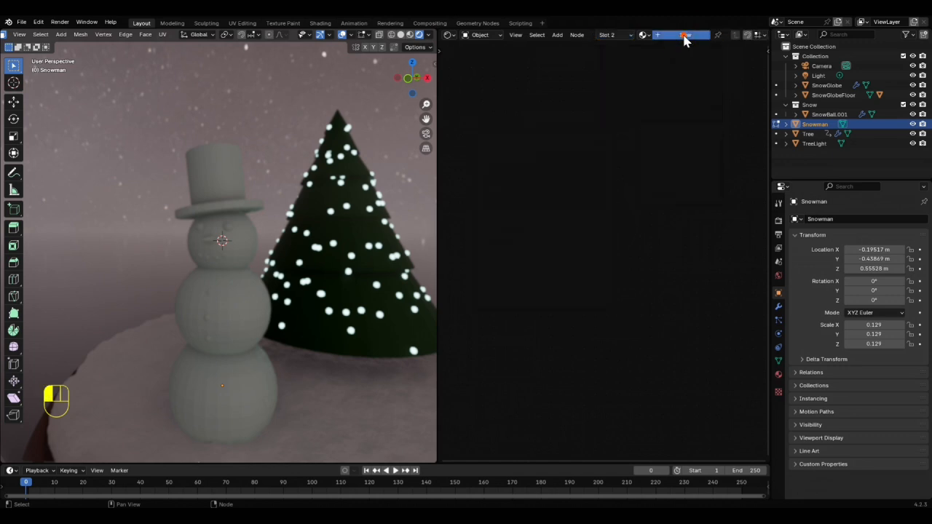
{"action": "left_click", "coordinate": [685, 34]}
{"action": "left_click", "coordinate": [569, 156]}
{"action": "left_click_drag", "start_coordinate": [649, 260], "coordinate": [649, 268]}
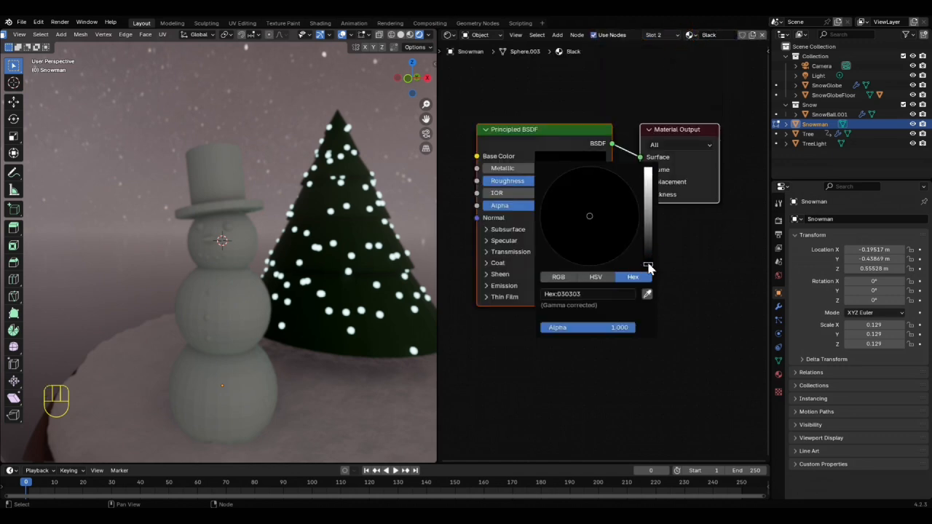
Connect a Noise Texture's Fac output to the Black material's Roughness and set the noise scale to 20.5
{"action": "middle_click_drag", "start_coordinate": [476, 187], "coordinate": [580, 206]}
{"action": "left_click_drag", "start_coordinate": [581, 201], "coordinate": [397, 190]}
{"action": "left_click", "coordinate": [430, 205]}
{"action": "left_click", "coordinate": [533, 146]}
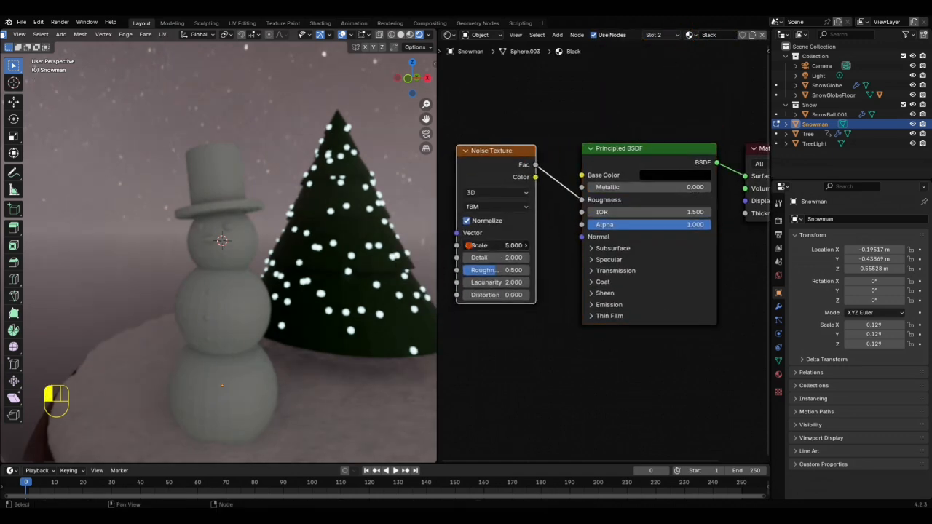
Select the hat, eyes, mouth pebbles and buttons in Edit Mode and assign the Black material to them
{"action": "key", "text": "Tab"}
{"action": "scroll", "coordinate": [226, 176], "scroll_direction": "up", "scroll_amount": 2}
{"action": "key", "text": "l"}
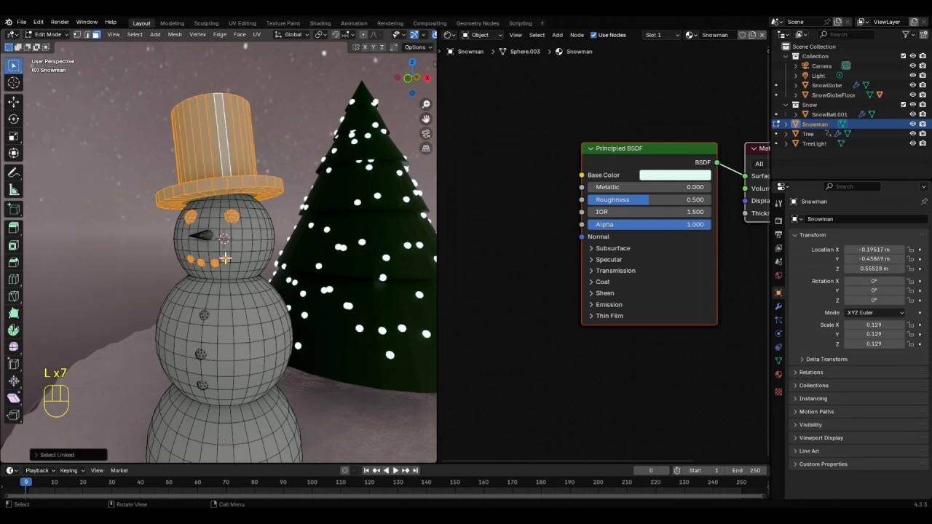
{"action": "left_click", "coordinate": [673, 35]}
{"action": "left_click", "coordinate": [648, 66]}
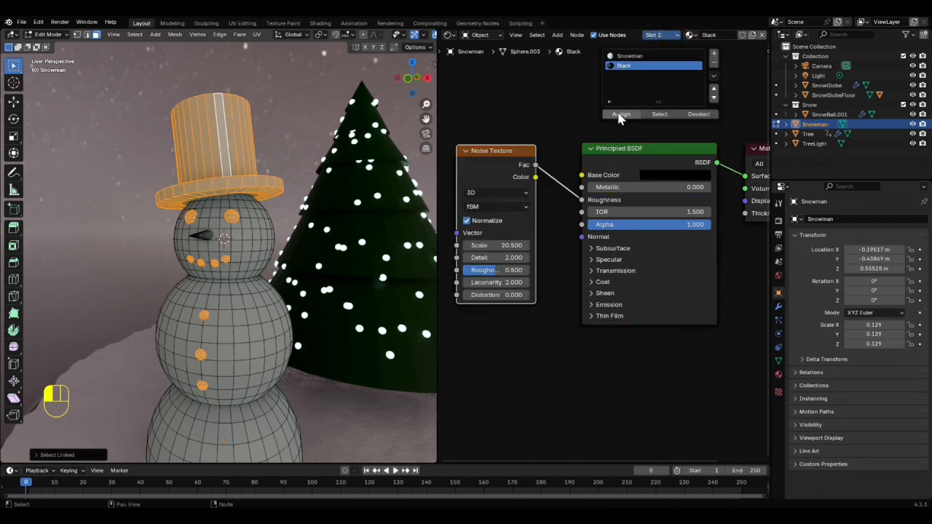
Select only the nose and assign it a new material in a third slot with orange base color E7660F
{"action": "left_click", "coordinate": [205, 236]}
{"action": "key", "text": "l"}
{"action": "left_click", "coordinate": [674, 36]}
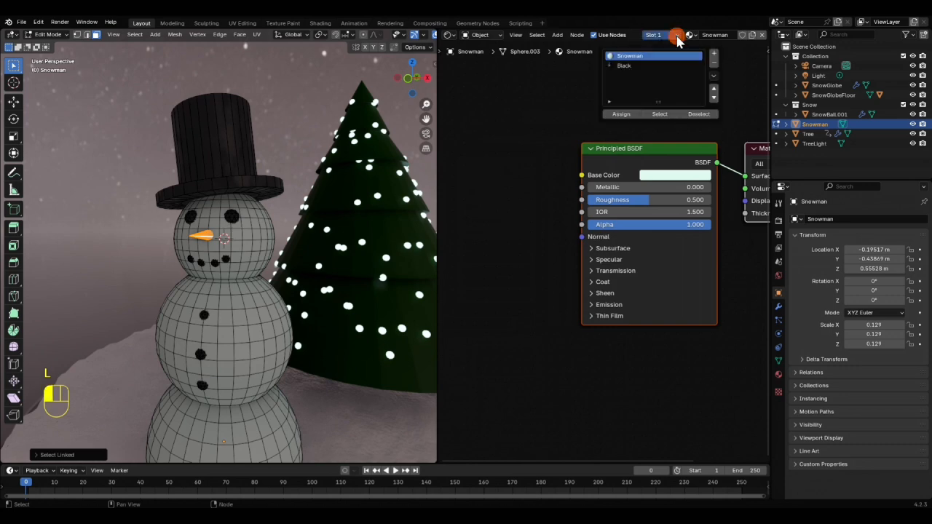
{"action": "left_click", "coordinate": [709, 57]}
{"action": "left_click", "coordinate": [687, 37]}
{"action": "left_click", "coordinate": [660, 176]}
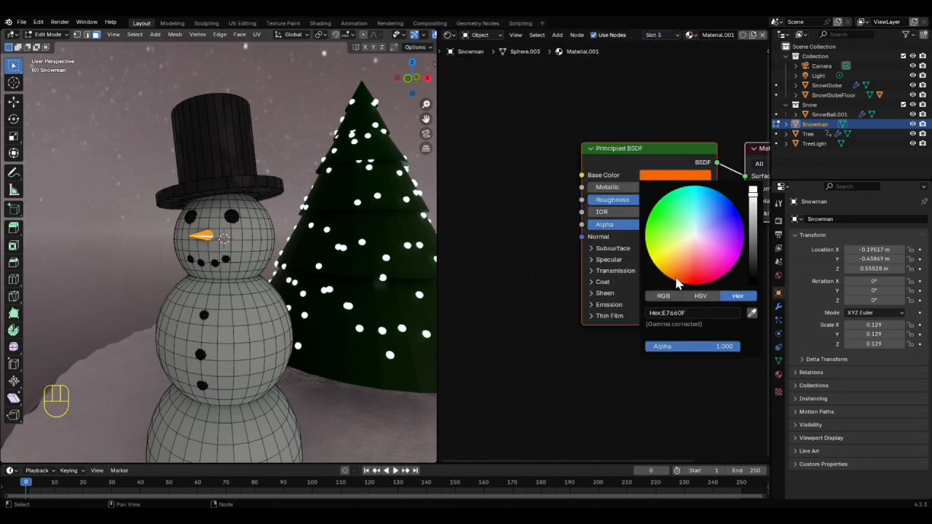
{"action": "left_click", "coordinate": [660, 35]}
{"action": "left_click", "coordinate": [619, 116]}
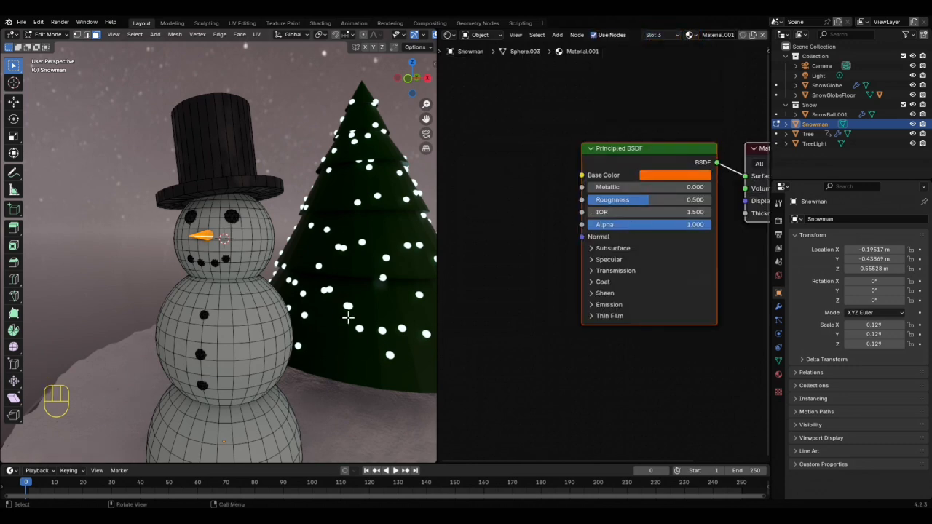
Add a cylinder to the mesh, shrink it to a small piece and move it along Y in front of the snowman
{"action": "scroll", "coordinate": [346, 321], "scroll_direction": "down", "scroll_amount": 2}
{"action": "key", "text": "shift+a"}
{"action": "left_click", "coordinate": [306, 348]}
{"action": "key", "text": "s"}
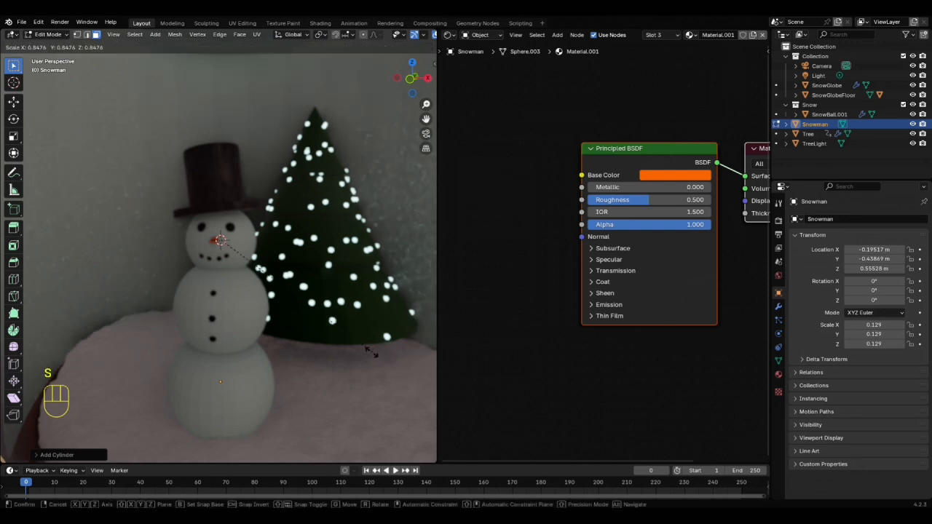
{"action": "left_click", "coordinate": [232, 256]}
{"action": "key", "text": "g"}
{"action": "key", "text": "y"}
{"action": "left_click", "coordinate": [201, 274]}
{"action": "key", "text": "s"}
{"action": "left_click", "coordinate": [196, 273]}
Stretch the cylinder along Z into a long stick and thin it in X and Y for an arm
{"action": "scroll", "coordinate": [208, 281], "scroll_direction": "up", "scroll_amount": 4}
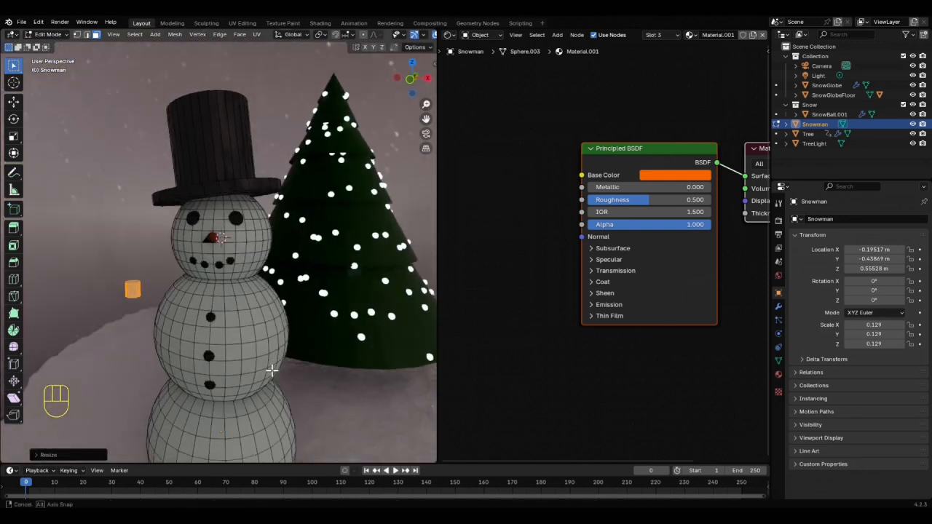
{"action": "key", "text": "s"}
{"action": "key", "text": "z"}
{"action": "left_click", "coordinate": [262, 381]}
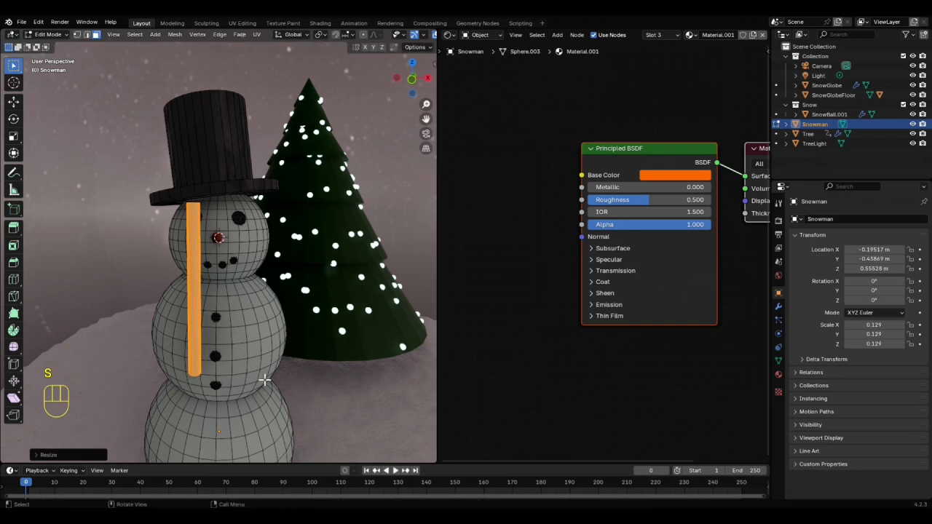
{"action": "key", "text": "s"}
{"action": "key", "text": "shift+z"}
{"action": "left_click", "coordinate": [205, 313]}
Duplicate the arm stick along X for the second arm
{"action": "key", "text": "shift+d"}
{"action": "key", "text": "x"}
{"action": "left_click", "coordinate": [255, 354]}
Duplicate a stick along X, shorten it along Z into a twig, and duplicate the twig along X
{"action": "key", "text": "shift+d"}
{"action": "key", "text": "x"}
{"action": "left_click", "coordinate": [276, 361]}
{"action": "key", "text": "s"}
{"action": "key", "text": "z"}
{"action": "left_click", "coordinate": [236, 309]}
{"action": "key", "text": "shift+d"}
{"action": "key", "text": "x"}
{"action": "left_click", "coordinate": [182, 304]}
In front view, tilt the selected twig and move it onto the upper part of the nearest arm stick
{"action": "key", "text": "KP_1"}
{"action": "scroll", "coordinate": [235, 316], "scroll_direction": "up", "scroll_amount": 5}
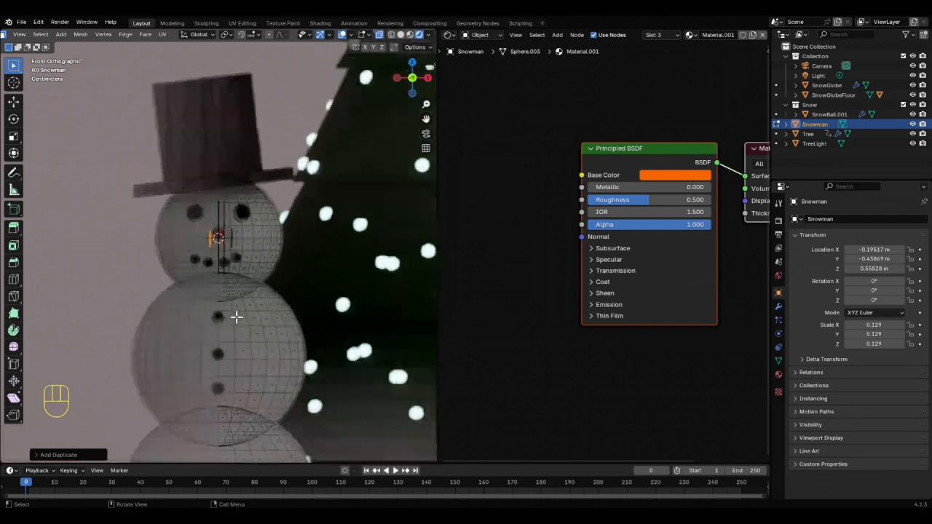
{"action": "key", "text": "r"}
{"action": "left_click", "coordinate": [274, 303]}
{"action": "key", "text": "g"}
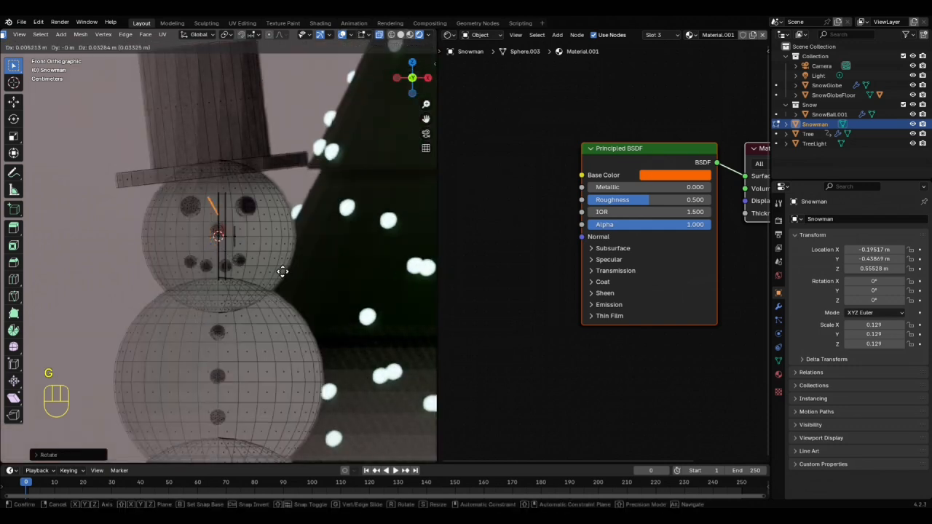
{"action": "left_click", "coordinate": [282, 272]}
Enlarge the first arm with its twig, rotate it to point up and outward, and move it to the tree side of the snowman
{"action": "middle_click_drag", "start_coordinate": [283, 271], "coordinate": [188, 404]}
{"action": "key", "text": "KP_1"}
{"action": "key", "text": "s"}
{"action": "left_click", "coordinate": [402, 235]}
{"action": "key", "text": "r"}
{"action": "left_click", "coordinate": [275, 340]}
{"action": "key", "text": "g"}
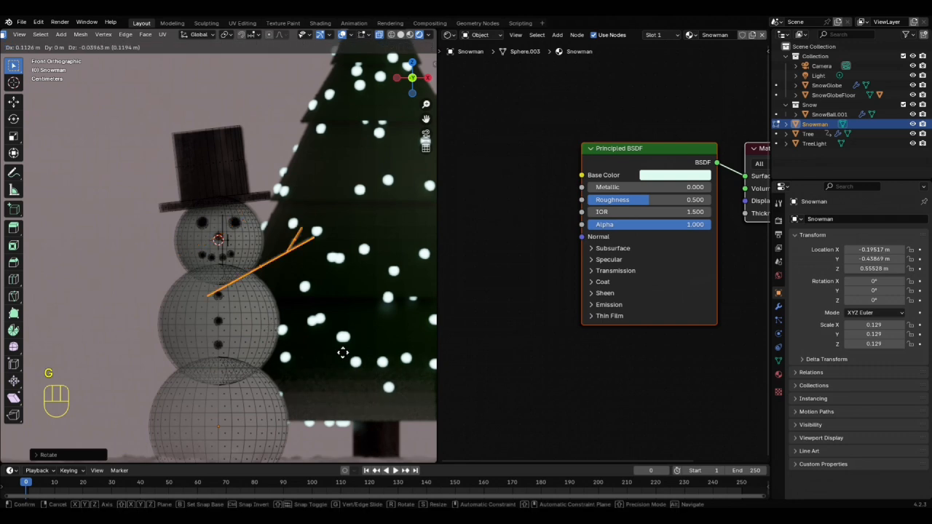
{"action": "left_click", "coordinate": [364, 374]}
Select the remaining twig, tilt it in front view and move it onto the upper part of the second arm stick
{"action": "middle_click_drag", "start_coordinate": [244, 298], "coordinate": [204, 406]}
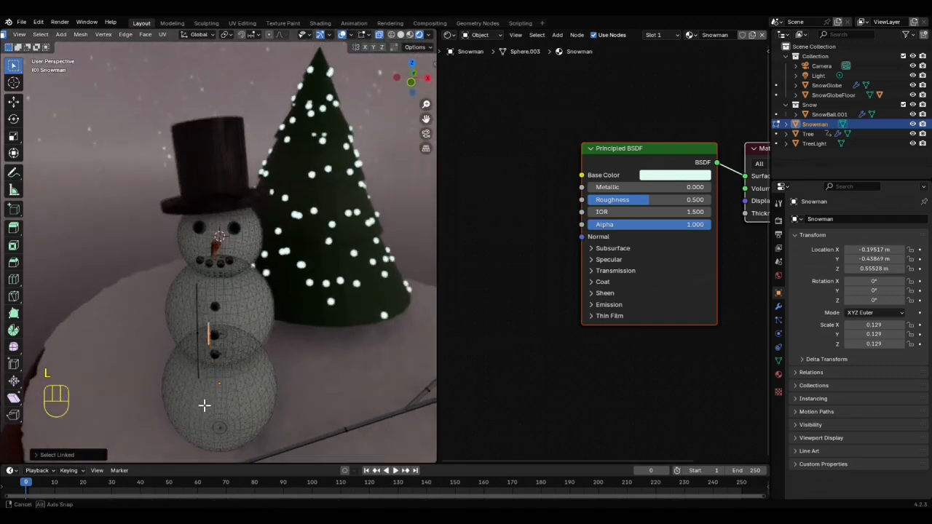
{"action": "key", "text": "KP_1"}
{"action": "key", "text": "r"}
{"action": "left_click", "coordinate": [203, 327]}
{"action": "scroll", "coordinate": [204, 327], "scroll_direction": "up", "scroll_amount": 4}
{"action": "key", "text": "g"}
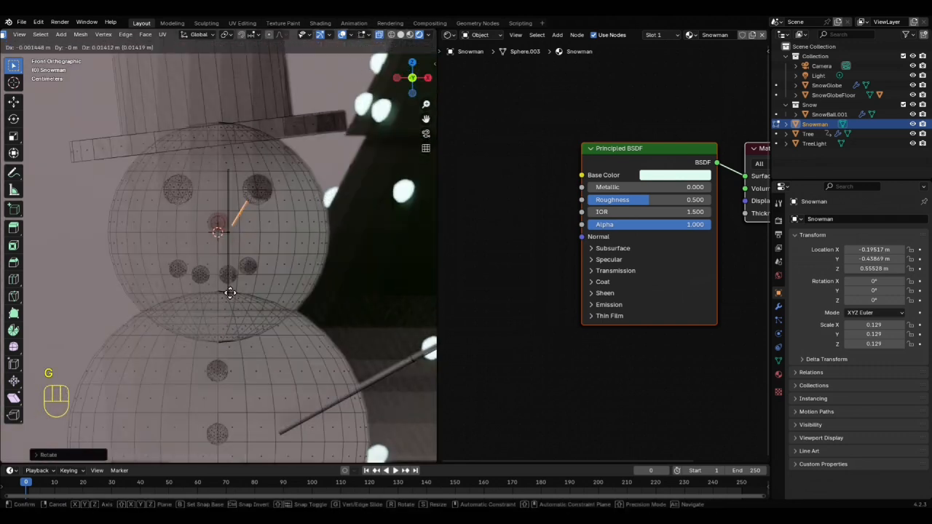
{"action": "left_click", "coordinate": [226, 267]}
Select the second arm with its twig, rotate it outward and move it to the snowman's side away from the tree
{"action": "middle_click_drag", "start_coordinate": [227, 267], "coordinate": [220, 296]}
{"action": "scroll", "coordinate": [220, 296], "scroll_direction": "down", "scroll_amount": 4}
{"action": "middle_click_drag", "start_coordinate": [229, 383], "coordinate": [94, 427]}
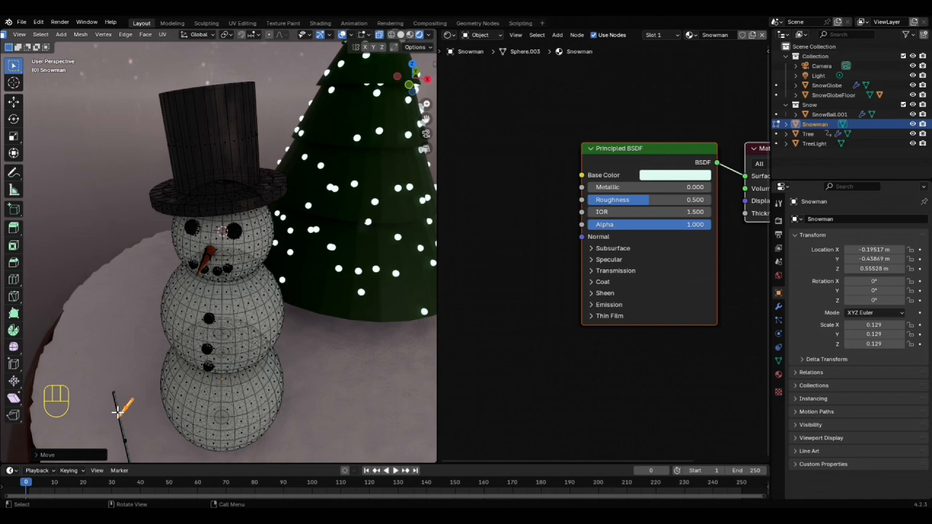
{"action": "middle_click_drag", "start_coordinate": [126, 441], "coordinate": [156, 427]}
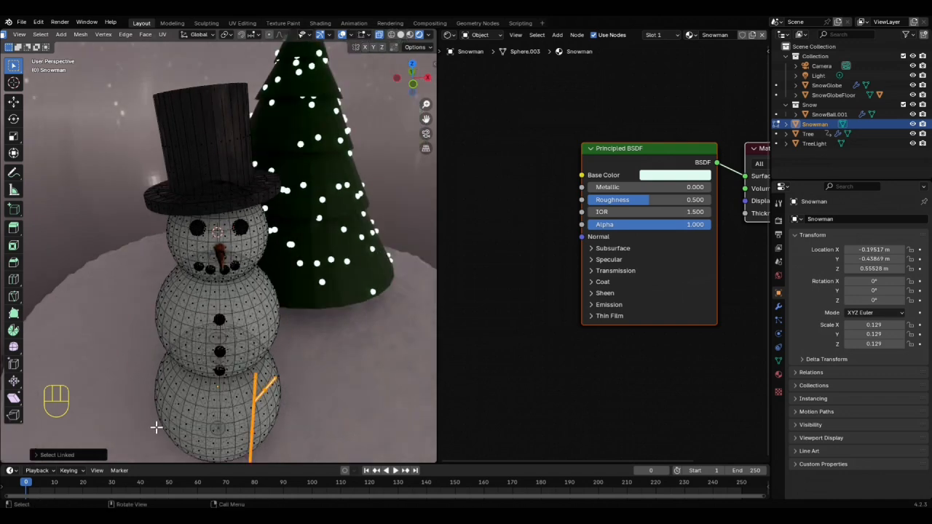
{"action": "key", "text": "KP_1"}
{"action": "key", "text": "r"}
{"action": "left_click", "coordinate": [264, 90]}
{"action": "key", "text": "g"}
{"action": "left_click", "coordinate": [162, 142]}
Select both arms with their twigs and move them back along Y into the snowman's middle ball
{"action": "middle_click_drag", "start_coordinate": [219, 218], "coordinate": [229, 270]}
{"action": "scroll", "coordinate": [255, 284], "scroll_direction": "down", "scroll_amount": 2}
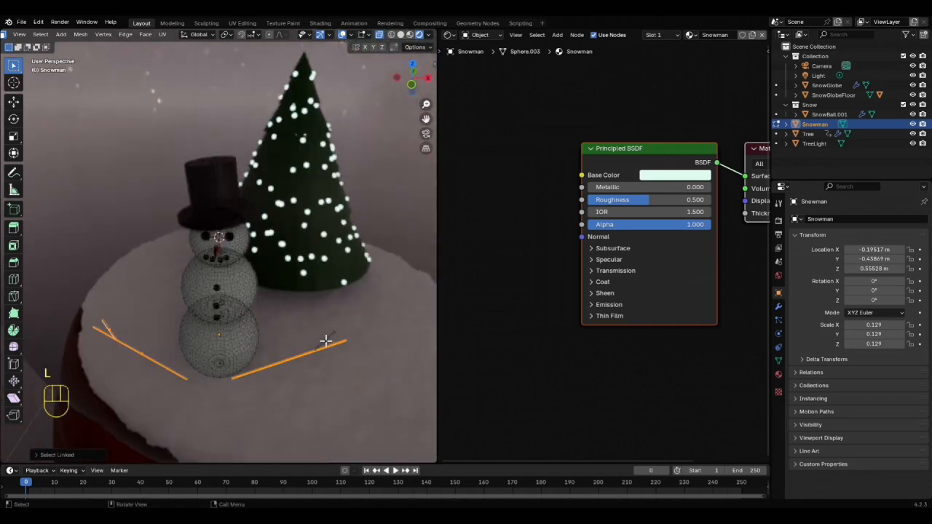
{"action": "key", "text": "g"}
{"action": "key", "text": "y"}
{"action": "left_click", "coordinate": [303, 311]}
Give the selected snowman arms the existing TreeTrunk material in a new fourth slot, deselect them and turn off X-ray
{"action": "middle_click_drag", "start_coordinate": [303, 310], "coordinate": [279, 332]}
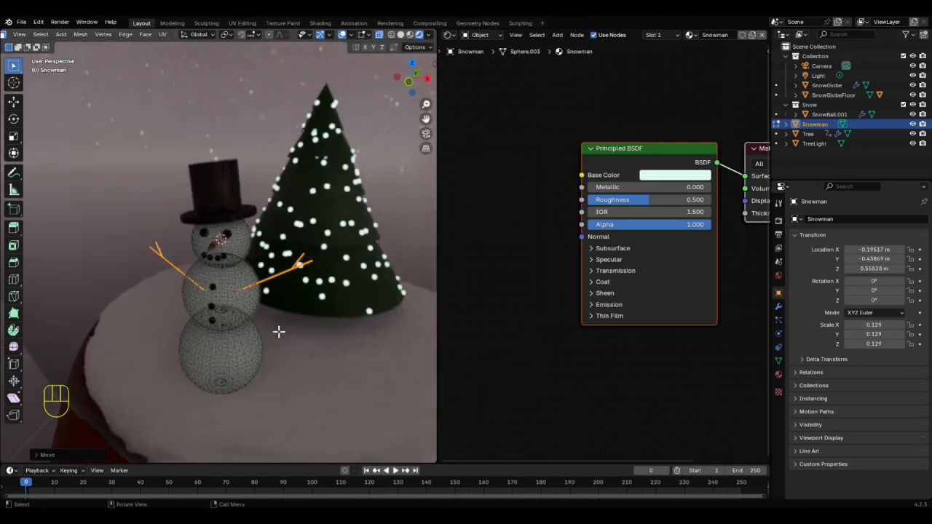
{"action": "left_click", "coordinate": [675, 34]}
{"action": "left_click", "coordinate": [714, 56]}
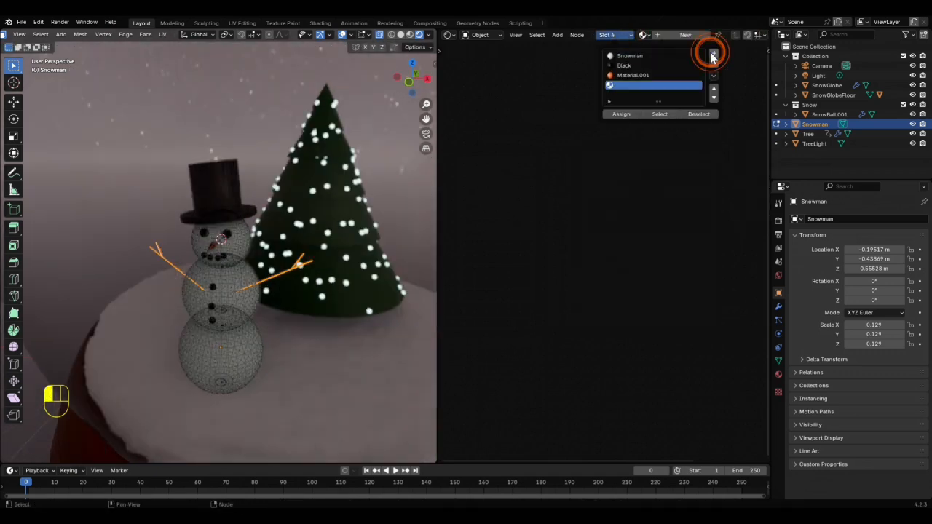
{"action": "left_click", "coordinate": [644, 34]}
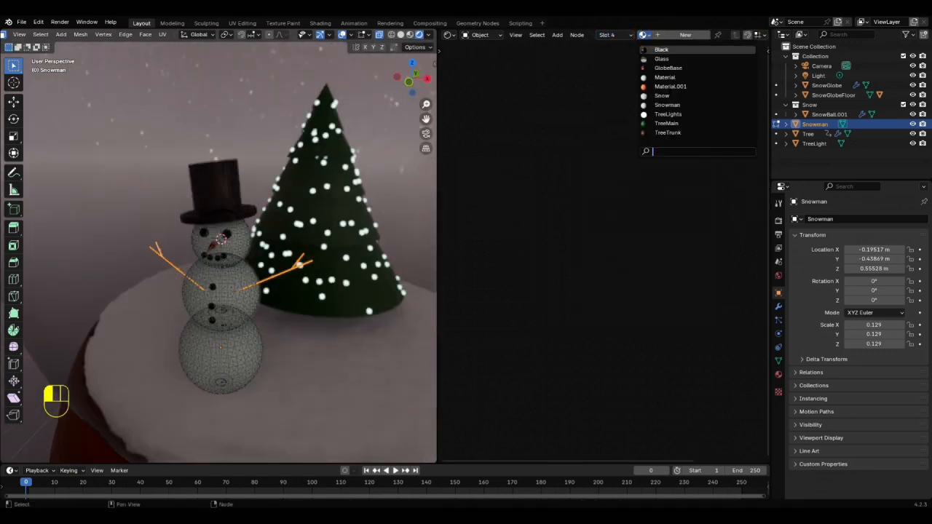
{"action": "left_click", "coordinate": [659, 132]}
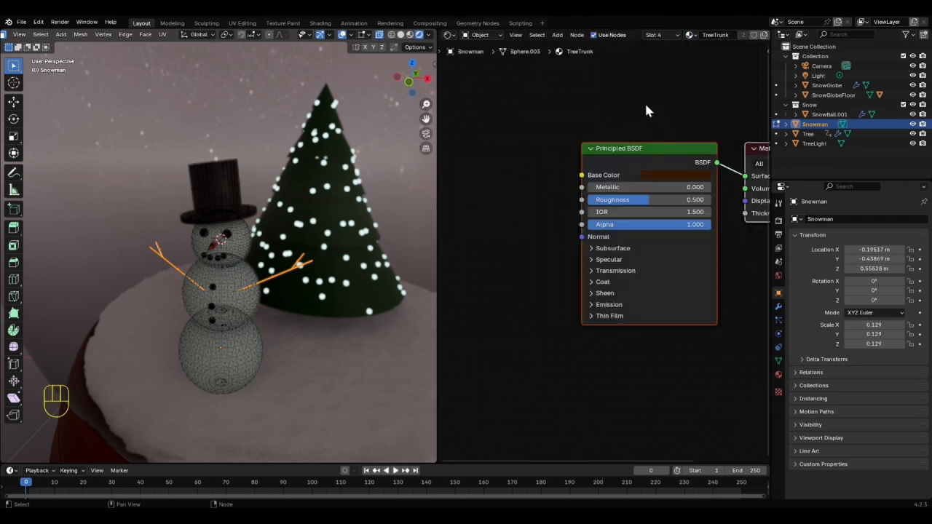
{"action": "left_click", "coordinate": [677, 35]}
{"action": "left_click", "coordinate": [287, 357]}
{"action": "left_click", "coordinate": [378, 34]}
Snap the 3D cursor to the world origin and leave Edit Mode
{"action": "scroll", "coordinate": [328, 196], "scroll_direction": "down", "scroll_amount": 6}
{"action": "middle_click_drag", "start_coordinate": [290, 437], "coordinate": [268, 405]}
{"action": "key", "text": "shift+s"}
{"action": "left_click", "coordinate": [253, 430]}
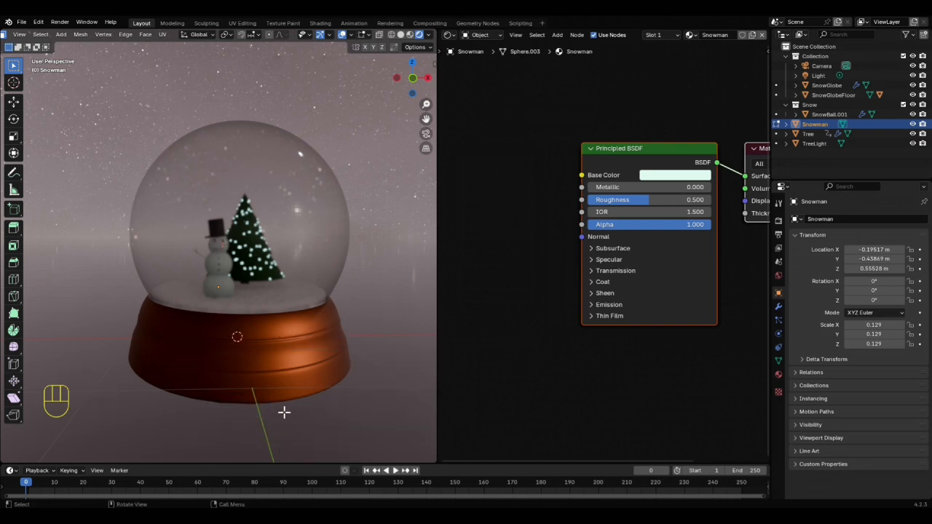
{"action": "key", "text": "Tab"}
Add an icosphere at the 3D cursor and shrink it to a scale of about 0.029
{"action": "key", "text": "shift+a"}
{"action": "mouse_move", "coordinate": [240, 317]}
{"action": "left_click", "coordinate": [328, 357]}
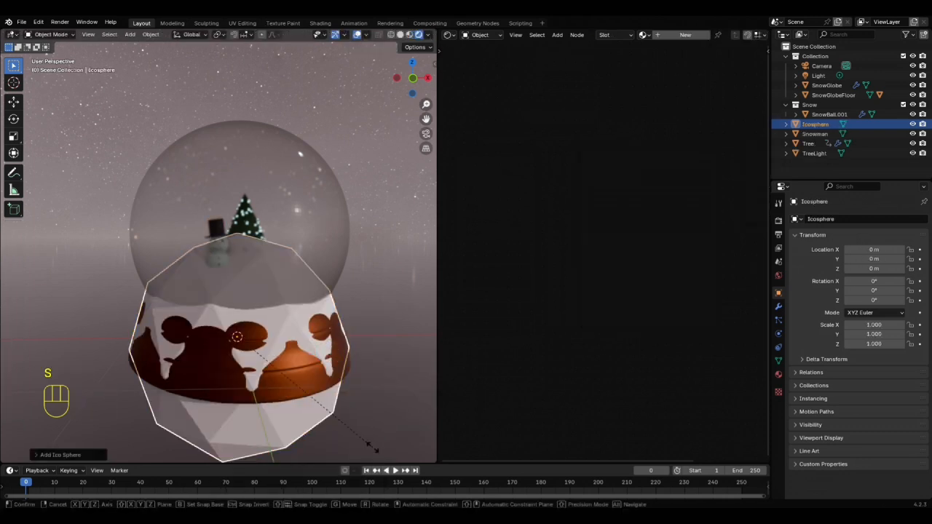
{"action": "key", "text": "s"}
{"action": "key", "text": "Return"}
Give the icosphere a new material with emission strength 2 and the same pale cyan for emission and base color
{"action": "left_click", "coordinate": [686, 34]}
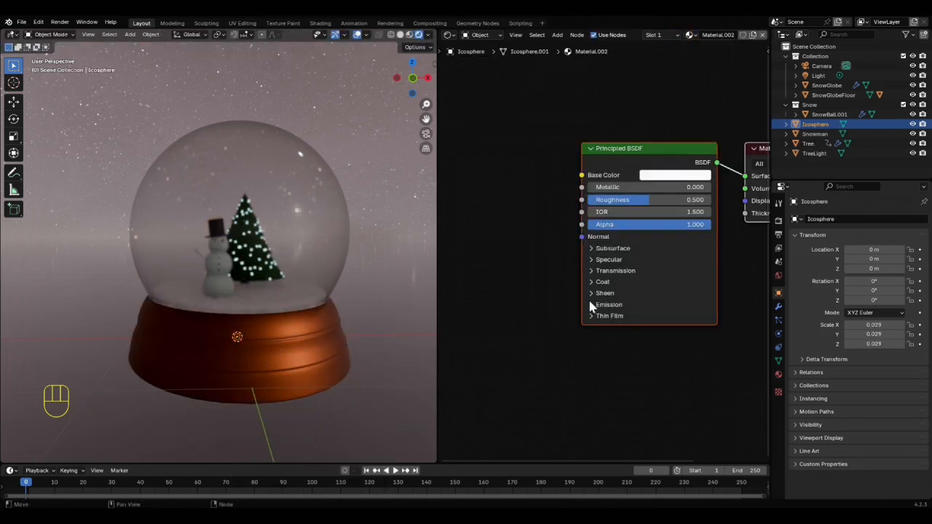
{"action": "left_click", "coordinate": [658, 320]}
{"action": "left_click", "coordinate": [619, 331]}
{"action": "type", "text": "2"}
{"action": "key", "text": "KP_Enter"}
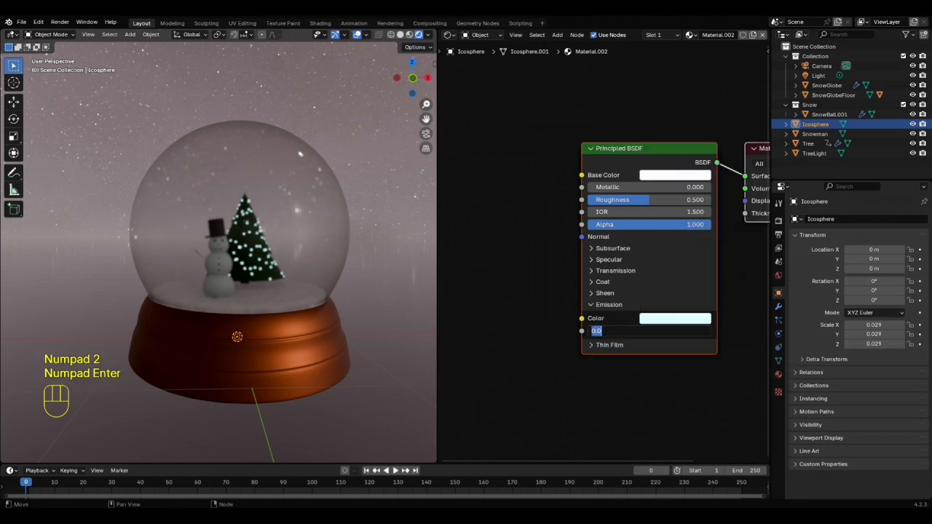
{"action": "left_click", "coordinate": [675, 175]}
{"action": "left_click", "coordinate": [683, 268]}
{"action": "key", "text": "ctrl+c"}
{"action": "left_click", "coordinate": [675, 175]}
{"action": "key", "text": "ctrl+v"}
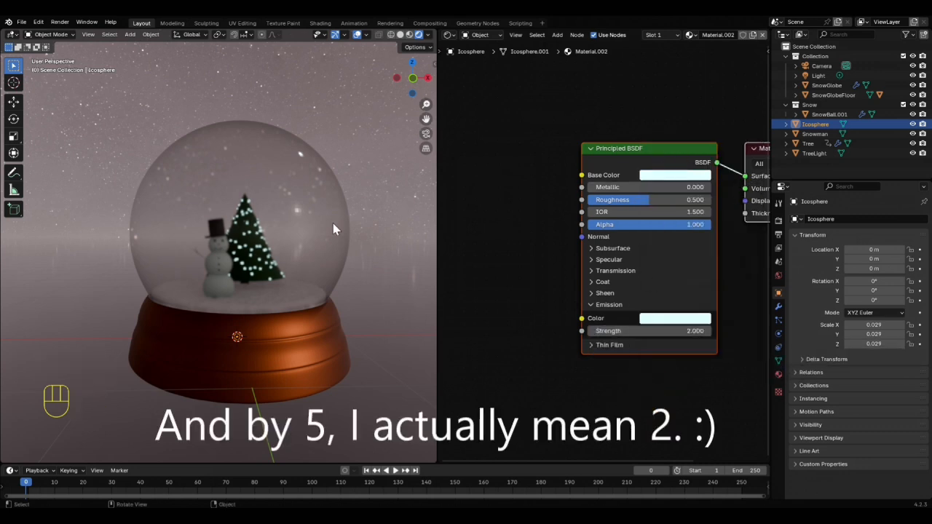
Add a cube, scale it to about 0.497 and raise it along Z to about 1.14 m inside the globe
{"action": "key", "text": "shift+a"}
{"action": "mouse_move", "coordinate": [310, 253]}
{"action": "left_click", "coordinate": [360, 261]}
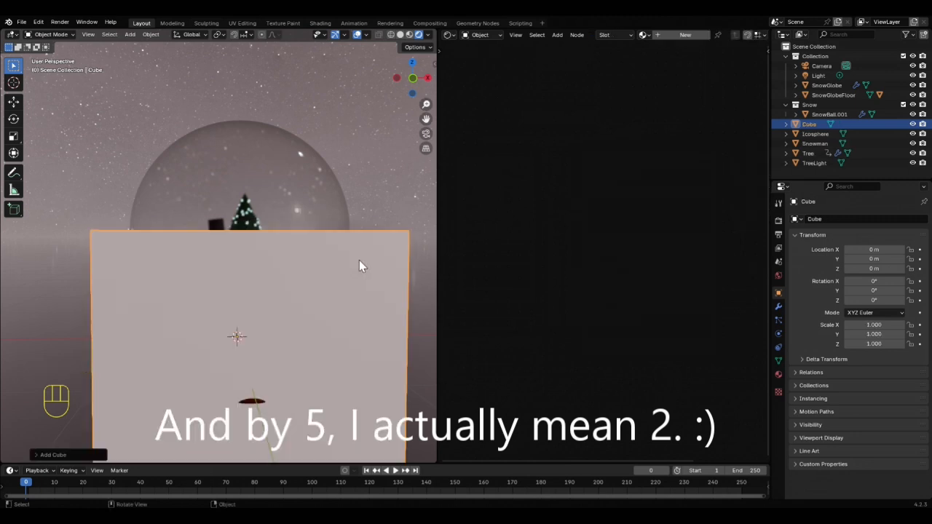
{"action": "key", "text": "s"}
{"action": "left_click", "coordinate": [323, 352]}
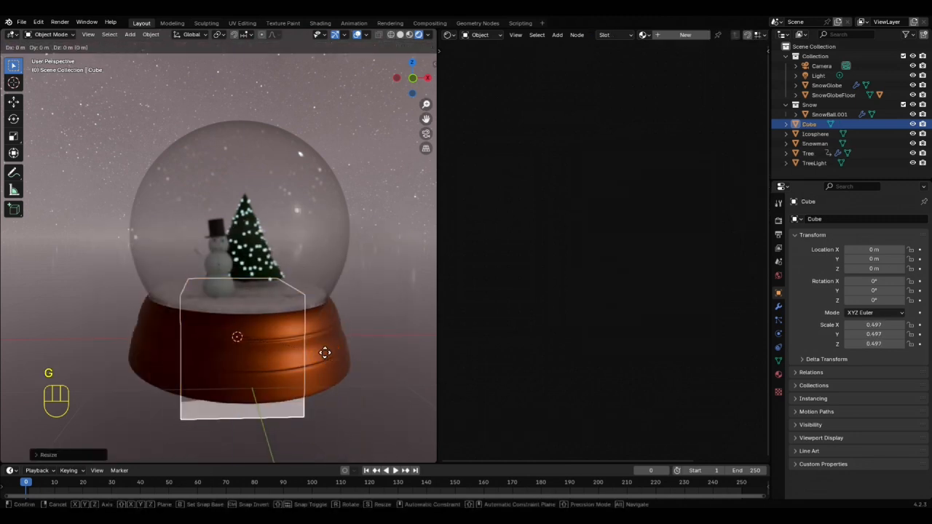
{"action": "key", "text": "g"}
{"action": "key", "text": "z"}
{"action": "left_click", "coordinate": [303, 234]}
{"action": "middle_click_drag", "start_coordinate": [367, 283], "coordinate": [396, 323]}
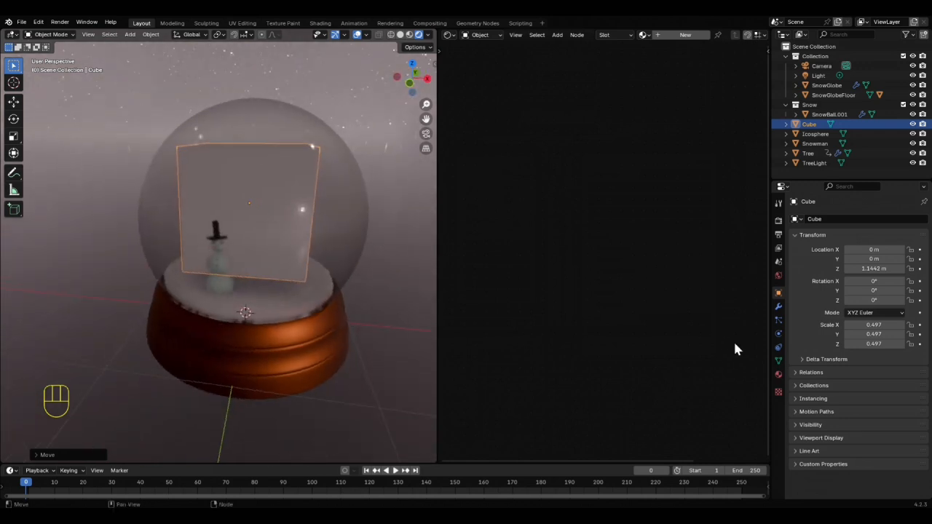
Add an emitter particle system to the cube and set its particles to render as Object
{"action": "left_click", "coordinate": [779, 321]}
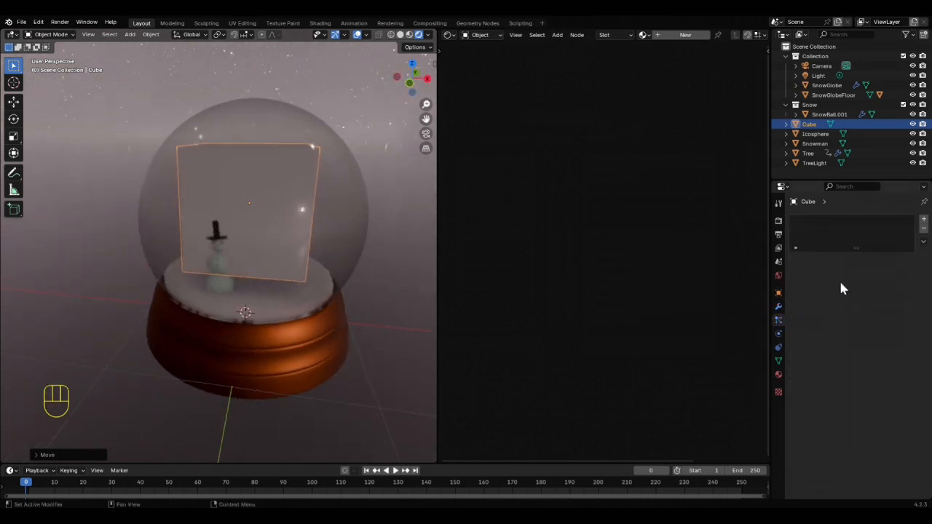
{"action": "left_click", "coordinate": [923, 220]}
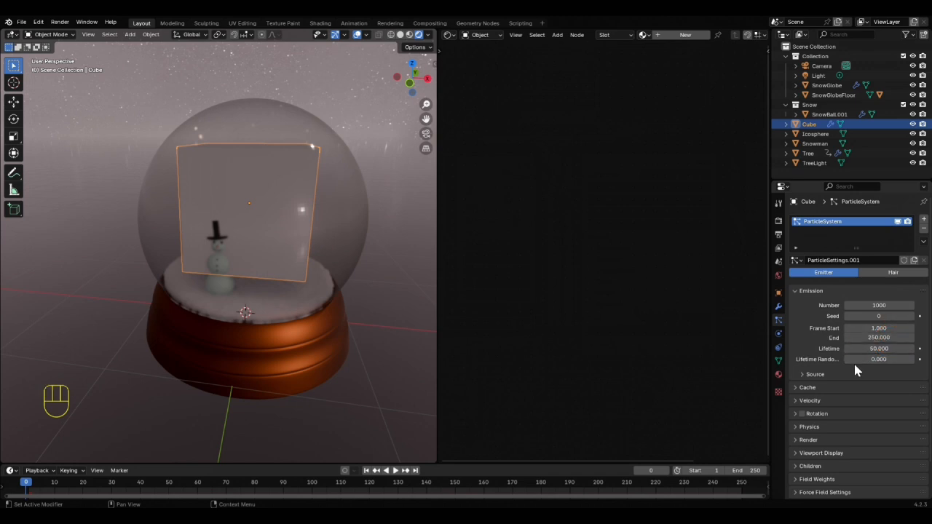
{"action": "left_click", "coordinate": [806, 375]}
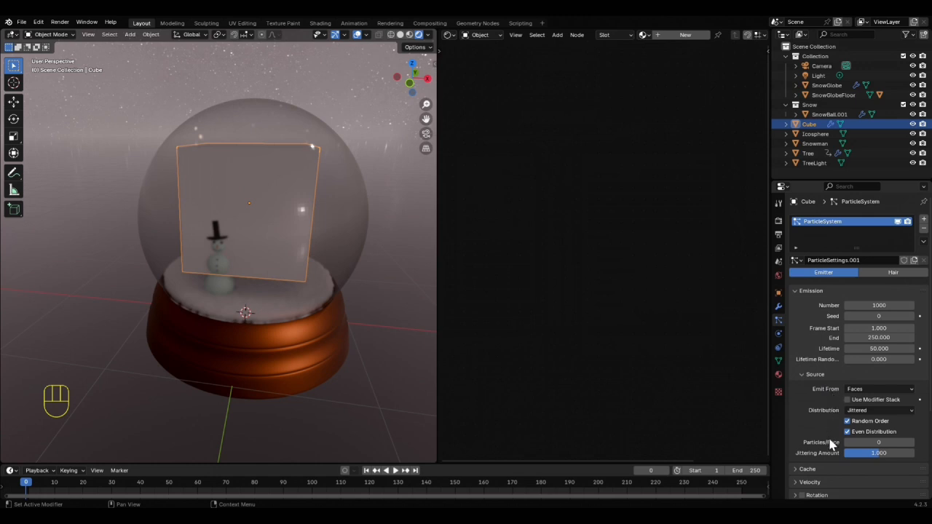
{"action": "scroll", "coordinate": [830, 440], "scroll_direction": "down", "scroll_amount": 5}
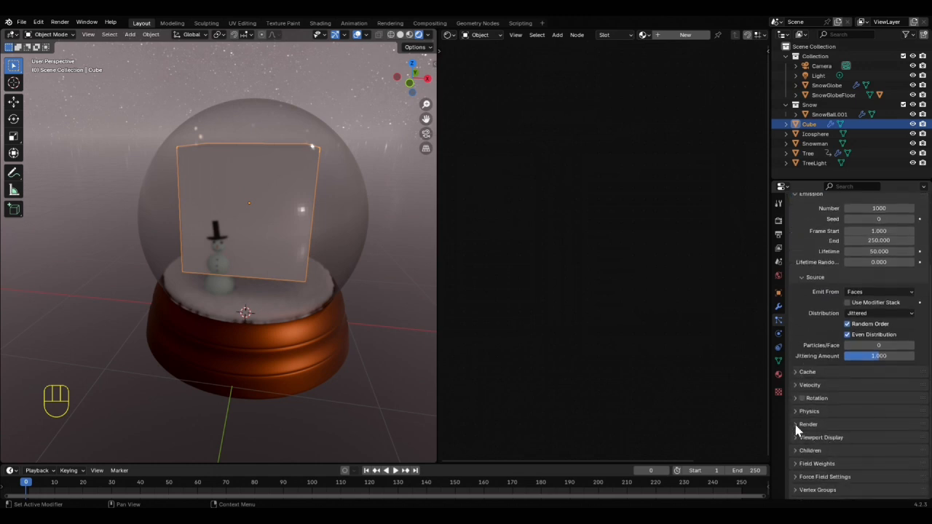
{"action": "left_click", "coordinate": [797, 426]}
{"action": "left_click", "coordinate": [867, 439]}
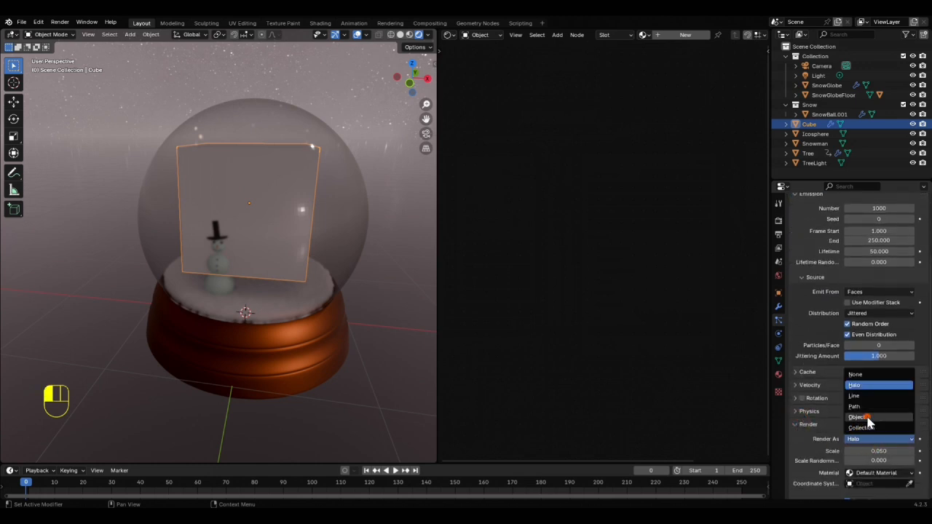
{"action": "left_click", "coordinate": [867, 418]}
{"action": "scroll", "coordinate": [870, 433], "scroll_direction": "down", "scroll_amount": 3}
Rename the icosphere SnowParticle and use it as the cube's particle instance object, with the emitter hidden in renders
{"action": "double_click", "coordinate": [815, 135]}
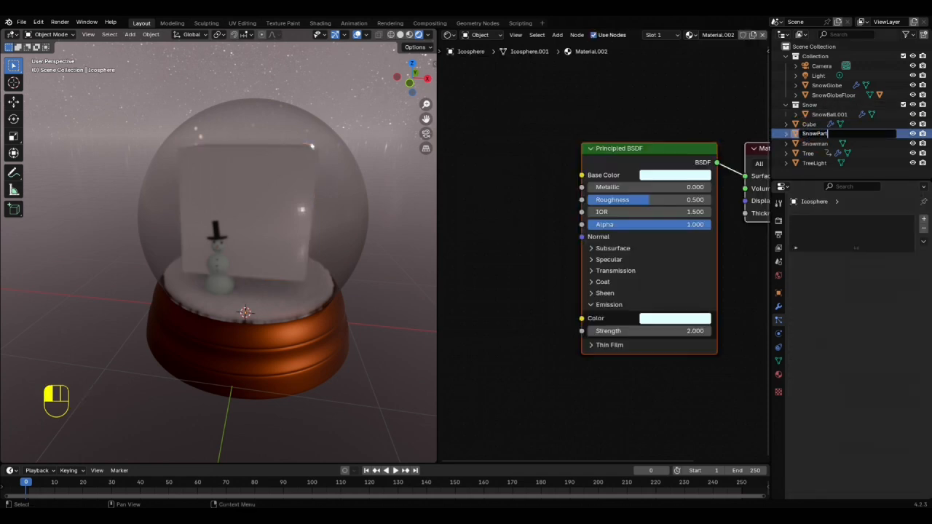
{"action": "key", "text": "Return"}
{"action": "left_click", "coordinate": [810, 125]}
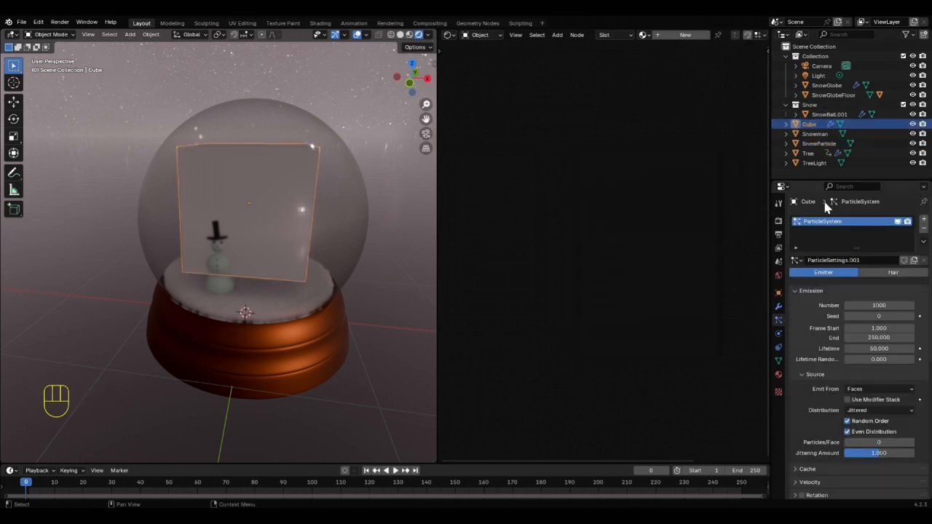
{"action": "scroll", "coordinate": [866, 431], "scroll_direction": "down", "scroll_amount": 6}
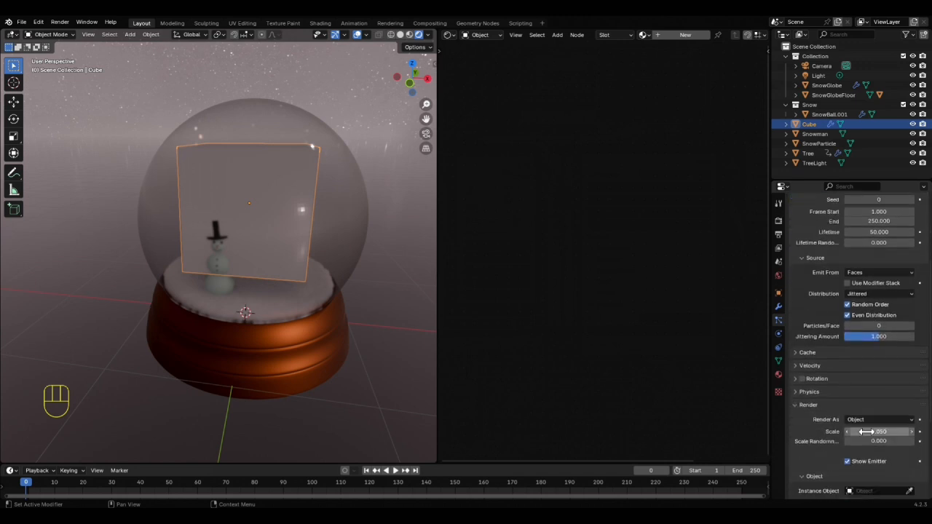
{"action": "left_click", "coordinate": [867, 432]}
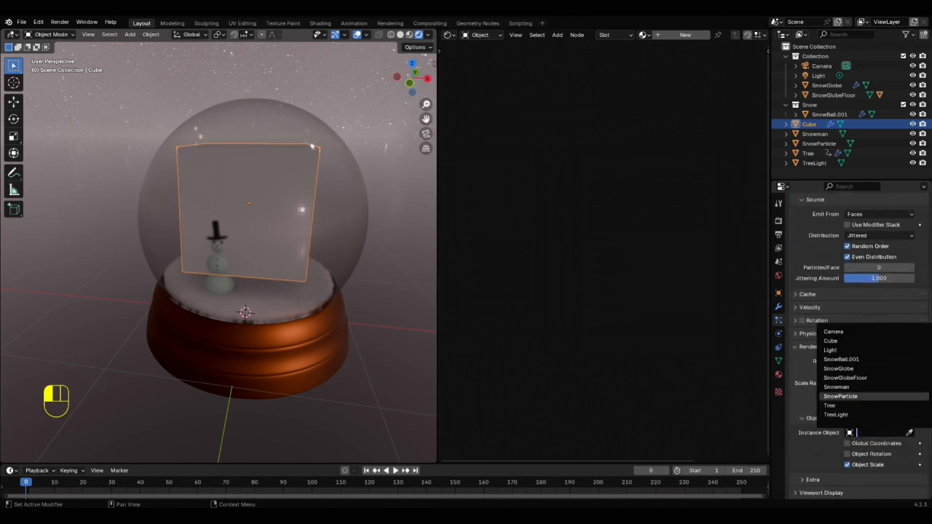
{"action": "left_click", "coordinate": [852, 396]}
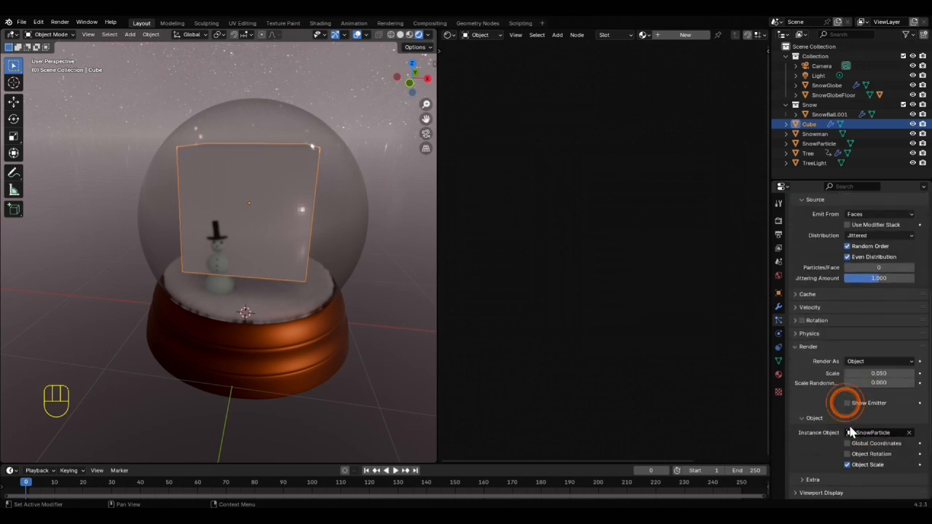
{"action": "scroll", "coordinate": [835, 424], "scroll_direction": "down", "scroll_amount": 2}
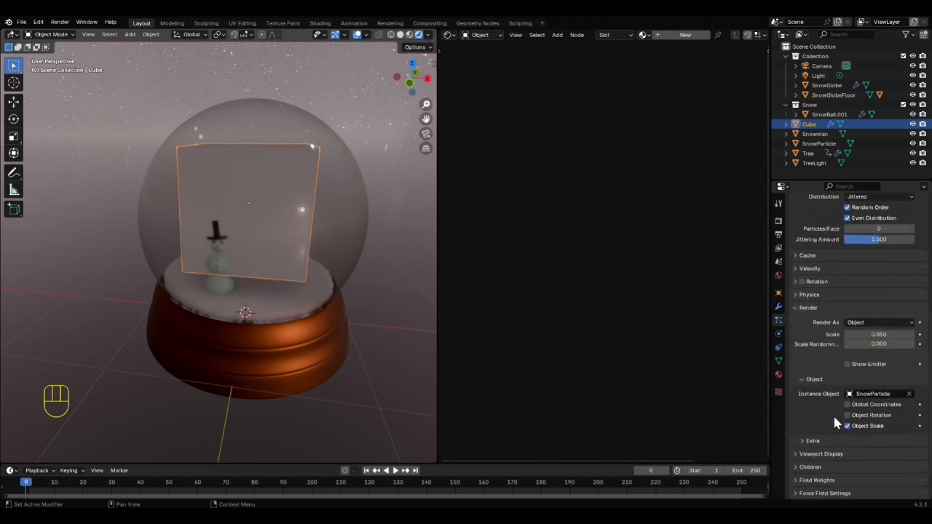
Hide the cube's emitter in the viewport display and set the particle render scale to 0.2
{"action": "left_click", "coordinate": [797, 454]}
{"action": "scroll", "coordinate": [826, 461], "scroll_direction": "down", "scroll_amount": 3}
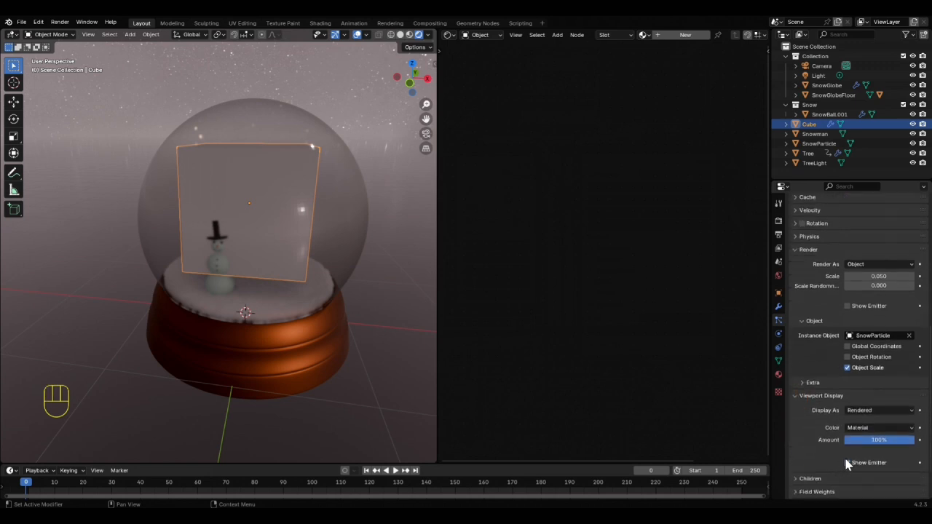
{"action": "left_click", "coordinate": [847, 464]}
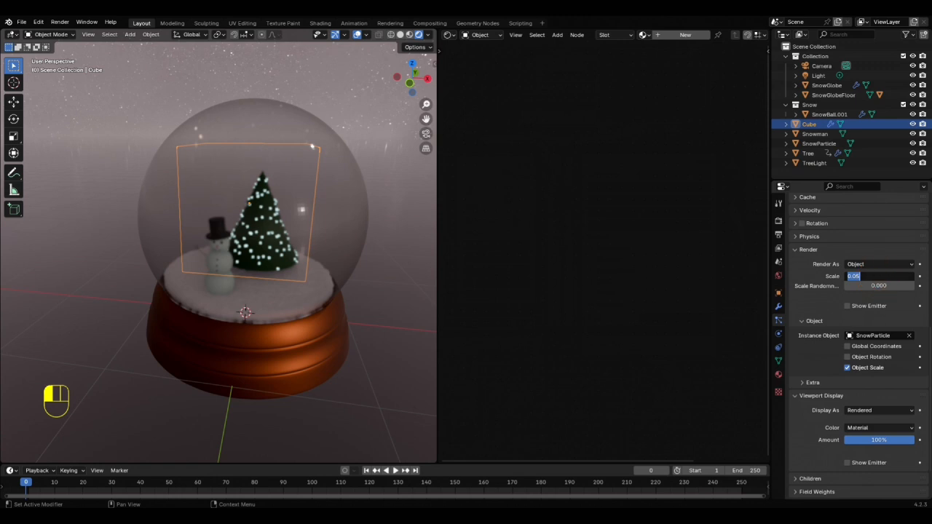
{"action": "type", "text": ".2"}
{"action": "key", "text": "Return"}
Bake the cube's particle cache and play the animation to preview the snow particles, then stop playback
{"action": "scroll", "coordinate": [874, 282], "scroll_direction": "up", "scroll_amount": 3}
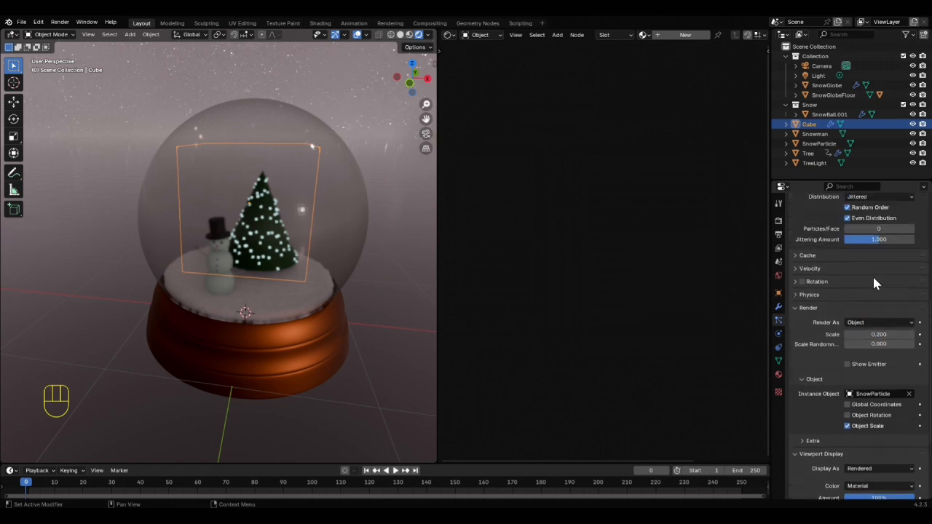
{"action": "left_click", "coordinate": [796, 255]}
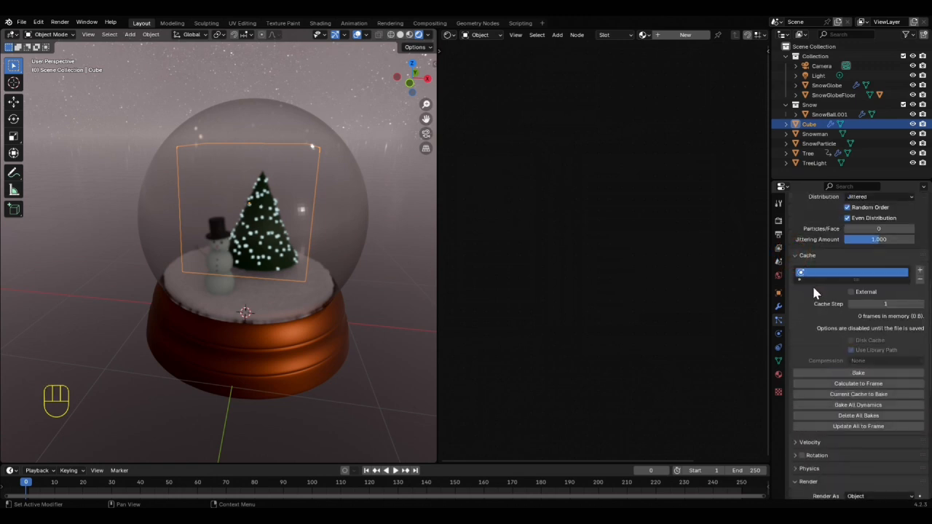
{"action": "left_click", "coordinate": [858, 373]}
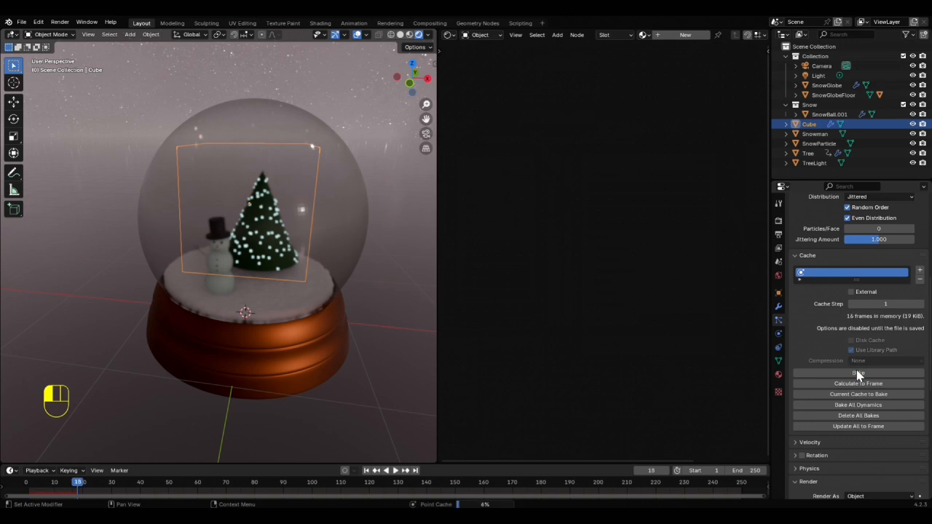
{"action": "left_click", "coordinate": [395, 471]}
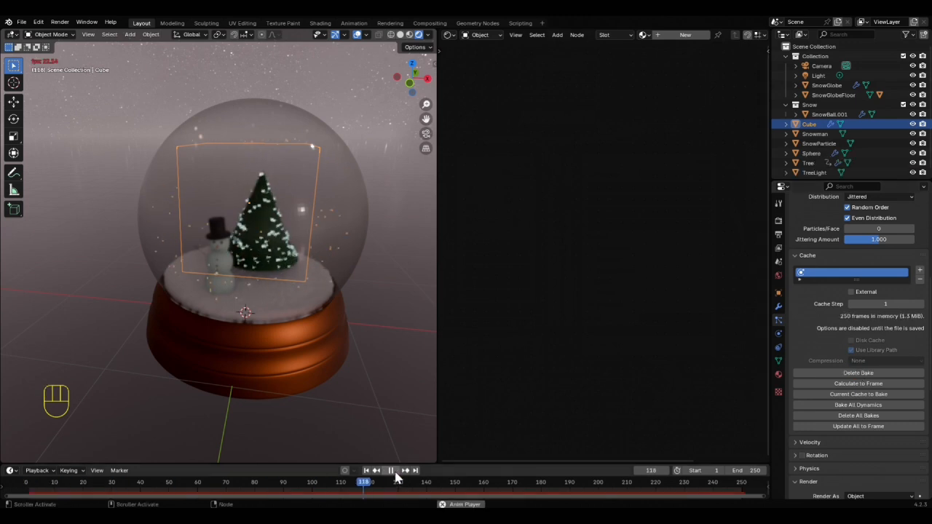
{"action": "left_click", "coordinate": [396, 472]}
Add a plane at the world origin and enlarge it into a ground surface extending well beyond the globe
{"action": "middle_click_drag", "start_coordinate": [309, 354], "coordinate": [310, 383]}
{"action": "key", "text": "shift+a"}
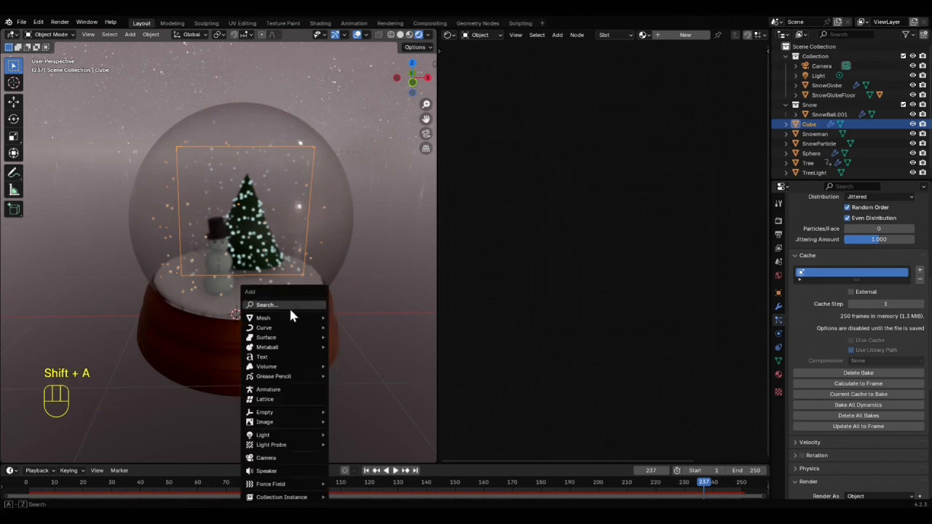
{"action": "mouse_move", "coordinate": [288, 317]}
{"action": "left_click", "coordinate": [350, 316]}
{"action": "key", "text": "s"}
{"action": "left_click", "coordinate": [218, 399]}
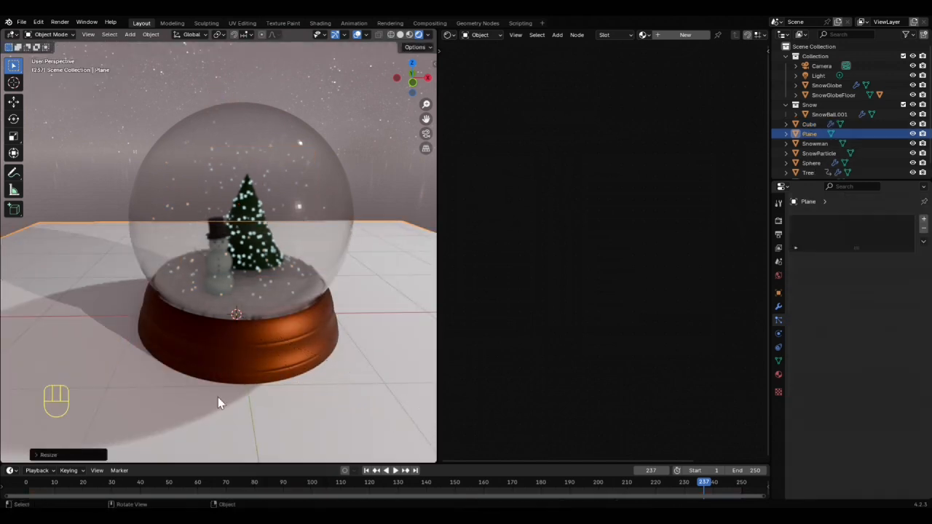
Lower the ground plane along Z in front view to sit under the globe's base
{"action": "key", "text": "KP_1"}
{"action": "key", "text": "g"}
{"action": "key", "text": "z"}
{"action": "left_click", "coordinate": [289, 426]}
{"action": "middle_click_drag", "start_coordinate": [167, 369], "coordinate": [175, 393]}
Align the camera to the current view, lock it to the view and frame the whole globe, then unlock it
{"action": "key", "text": "ctrl+alt+KP_0"}
{"action": "left_click_drag", "start_coordinate": [435, 306], "coordinate": [522, 305]}
{"action": "key", "text": "n"}
{"action": "left_click", "coordinate": [525, 111]}
{"action": "middle_click_drag", "start_coordinate": [314, 357], "coordinate": [284, 359], "text": "shift"}
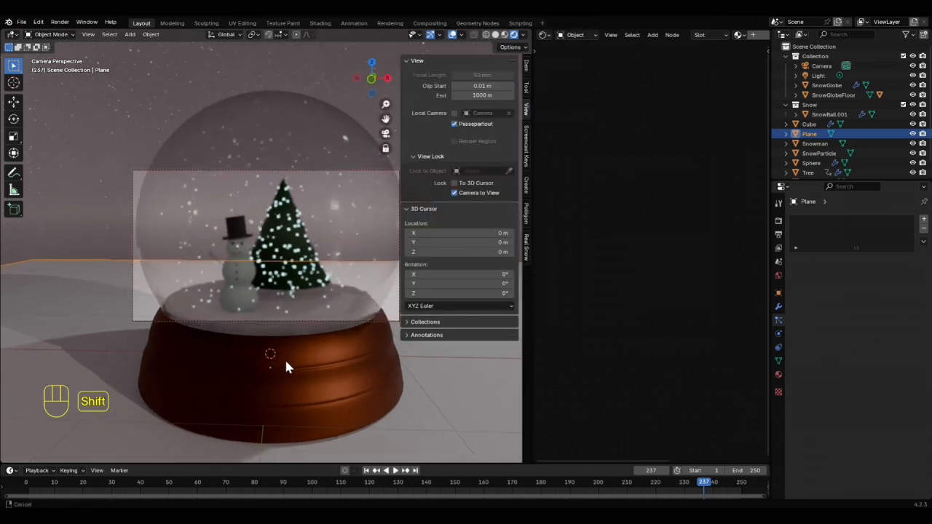
{"action": "scroll", "coordinate": [285, 360], "scroll_direction": "down", "scroll_amount": 5}
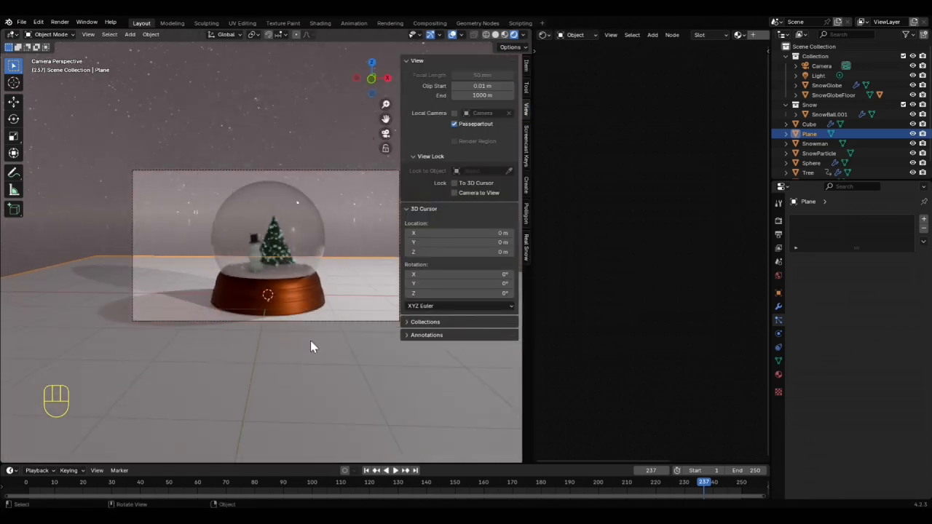
{"action": "key", "text": "n"}
{"action": "scroll", "coordinate": [685, 36], "scroll_direction": "down", "scroll_amount": 2}
Create a new material for the ground plane with a saturated blue base color
{"action": "left_click", "coordinate": [728, 34]}
{"action": "left_click", "coordinate": [705, 176]}
{"action": "left_click", "coordinate": [771, 213]}
Connect a Noise Texture's Fac output to the ground material's Roughness and set its scale to 28
{"action": "left_click_drag", "start_coordinate": [630, 200], "coordinate": [587, 222]}
{"action": "type", "text": "noise"}
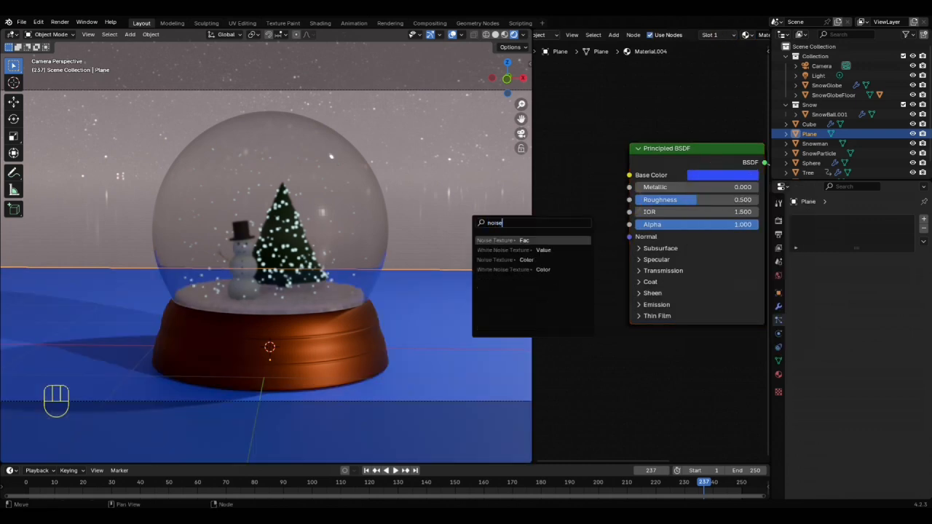
{"action": "key", "text": "Return"}
{"action": "left_click", "coordinate": [595, 163]}
{"action": "left_click_drag", "start_coordinate": [541, 248], "coordinate": [583, 249]}
Add an area light, position it to the right of the snow globe in top view and scale it
{"action": "middle_click_drag", "start_coordinate": [502, 236], "coordinate": [345, 306]}
{"action": "key", "text": "shift+a"}
{"action": "mouse_move", "coordinate": [342, 420]}
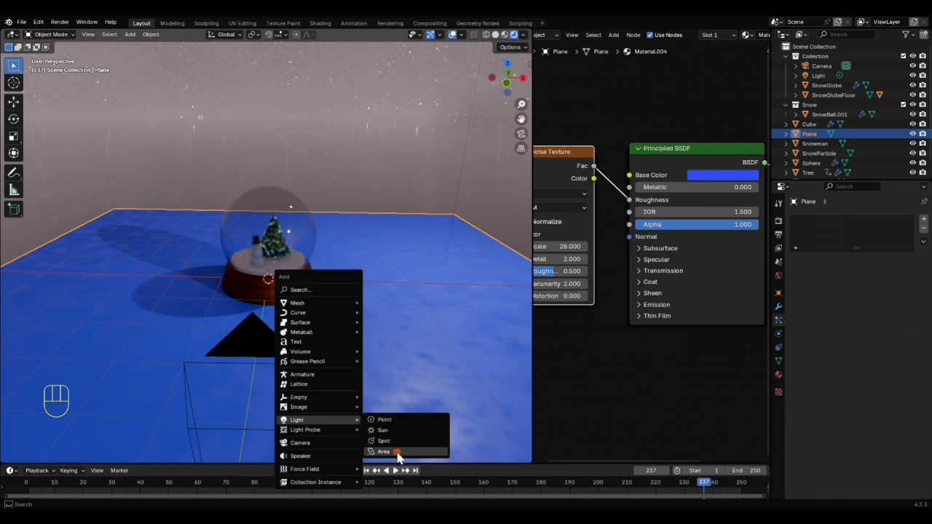
{"action": "left_click", "coordinate": [398, 453]}
{"action": "key", "text": "KP_7"}
{"action": "key", "text": "g"}
{"action": "left_click", "coordinate": [515, 380]}
{"action": "key", "text": "s"}
{"action": "left_click", "coordinate": [493, 417]}
Duplicate the area light to the globe's opposite side and give the copy a green color and 600 W power
{"action": "key", "text": "shift+d"}
{"action": "left_click", "coordinate": [258, 421]}
{"action": "middle_click_drag", "start_coordinate": [258, 421], "coordinate": [269, 325]}
{"action": "left_click", "coordinate": [779, 334]}
{"action": "left_click", "coordinate": [866, 274]}
{"action": "left_click", "coordinate": [823, 151]}
{"action": "left_click", "coordinate": [866, 285]}
{"action": "type", "text": "600"}
{"action": "key", "text": "Return"}
Give the original area light a red color and set its power to 600 W
{"action": "left_click", "coordinate": [880, 276]}
{"action": "left_click", "coordinate": [855, 204]}
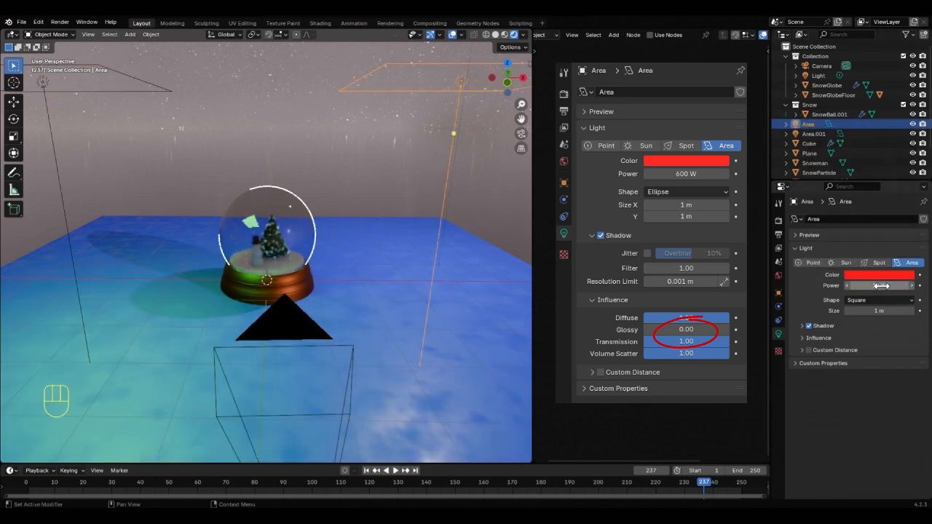
{"action": "left_click", "coordinate": [882, 285]}
{"action": "type", "text": "600"}
{"action": "key", "text": "Return"}
Add a point light, raise it along Z above the snow globe and shift it along Y
{"action": "key", "text": "shift+a"}
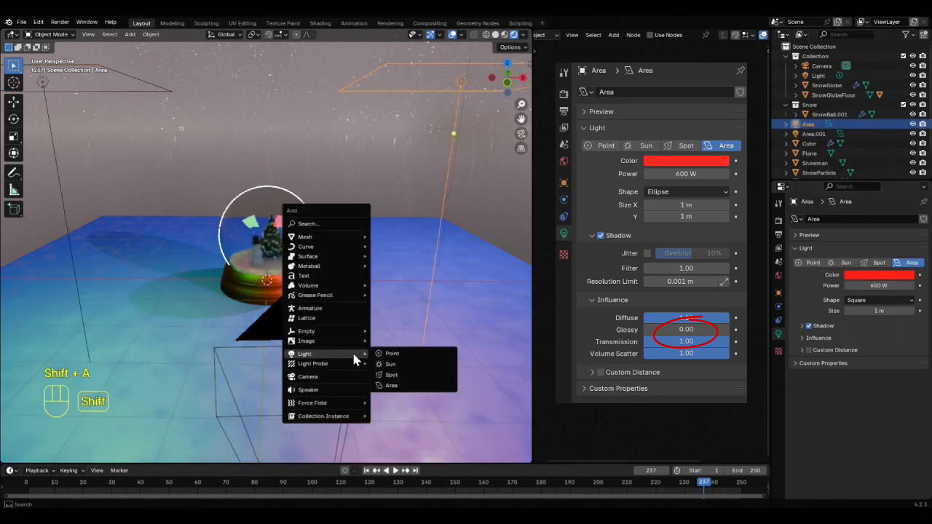
{"action": "mouse_move", "coordinate": [353, 352]}
{"action": "left_click", "coordinate": [395, 357]}
{"action": "key", "text": "g"}
{"action": "key", "text": "z"}
{"action": "left_click", "coordinate": [347, 129]}
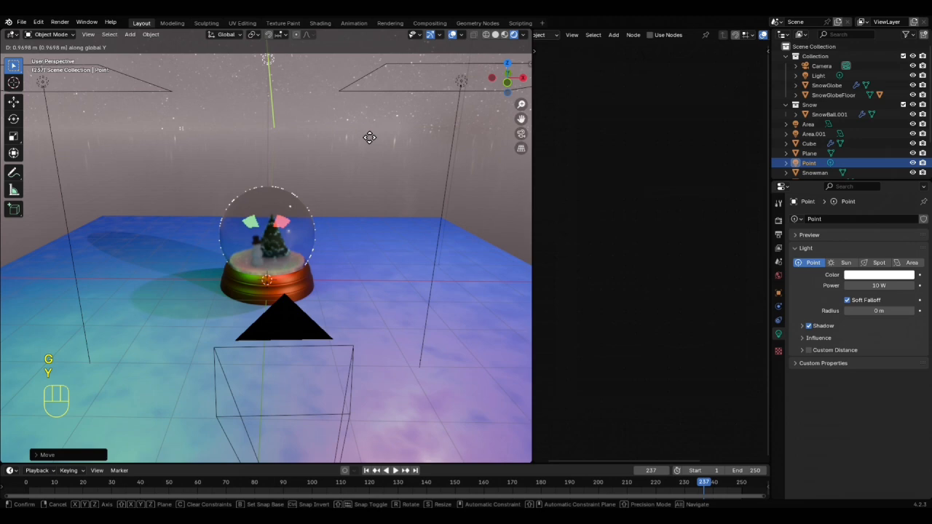
Set the point light's color to pure green and its power to 1000 W
{"action": "left_click", "coordinate": [880, 276]}
{"action": "left_click", "coordinate": [825, 161]}
{"action": "left_click", "coordinate": [880, 285]}
{"action": "type", "text": "1000"}
{"action": "key", "text": "Return"}
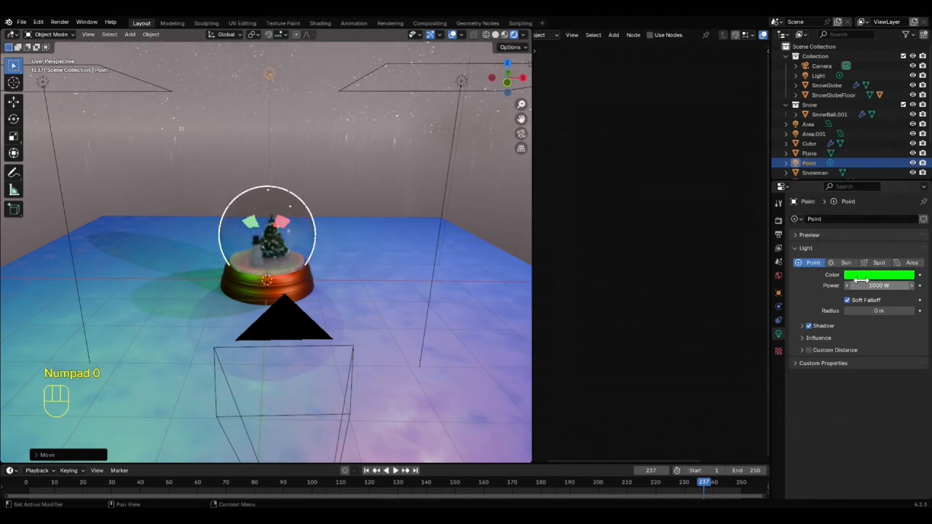
Render the current frame as a still image
{"action": "scroll", "coordinate": [325, 279], "scroll_direction": "up", "scroll_amount": 3}
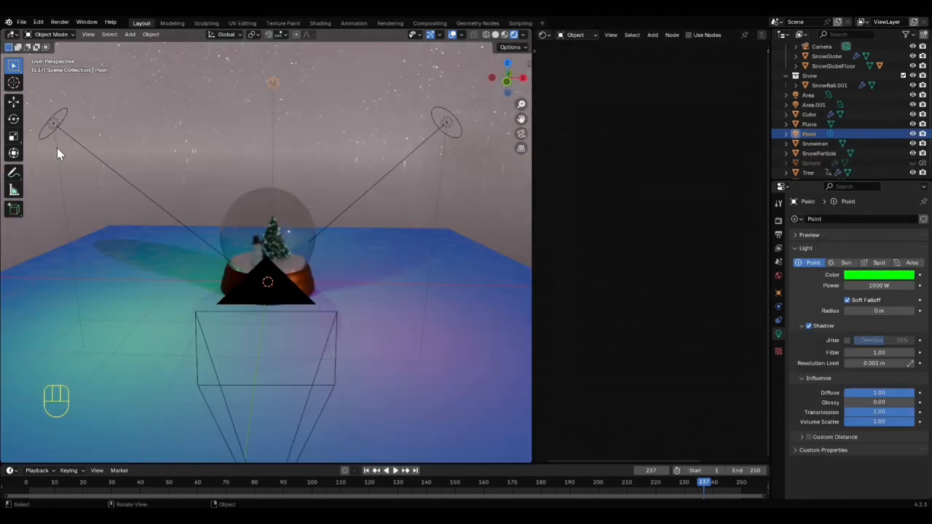
{"action": "left_click", "coordinate": [60, 22]}
{"action": "left_click", "coordinate": [76, 33]}
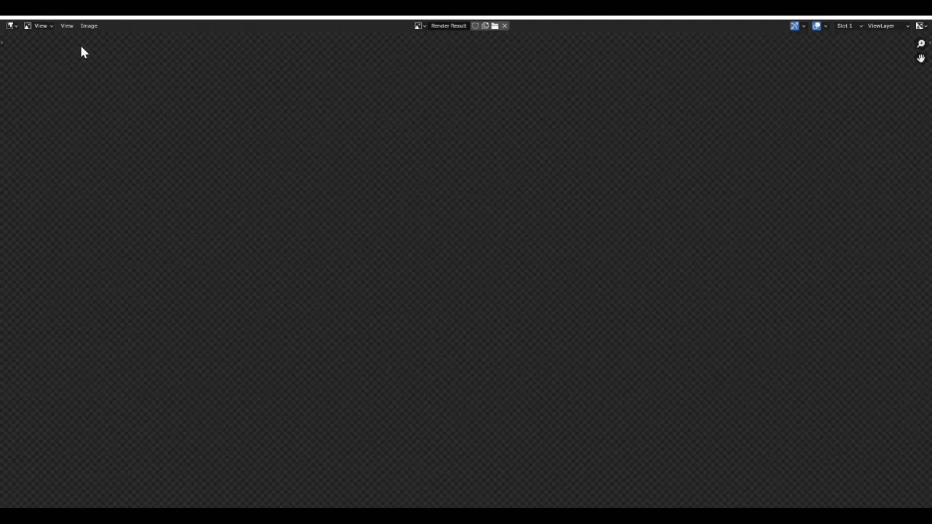